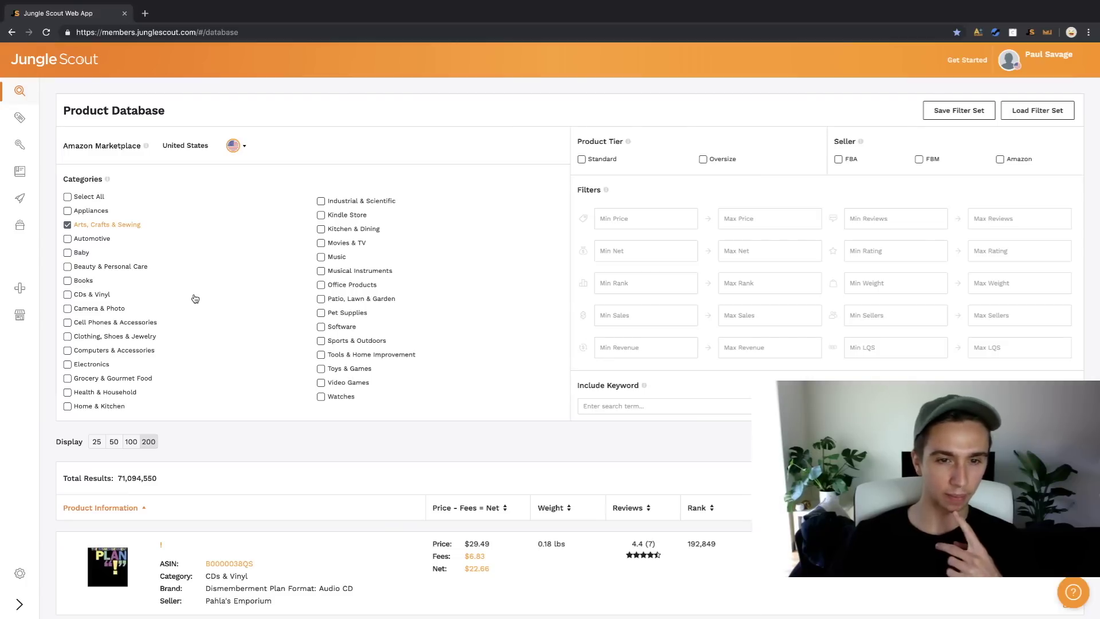
Add the Toys & Games category to the product search and limit the price to between 17.89 and 29.99.
{"action": "left_click", "coordinate": [322, 370]}
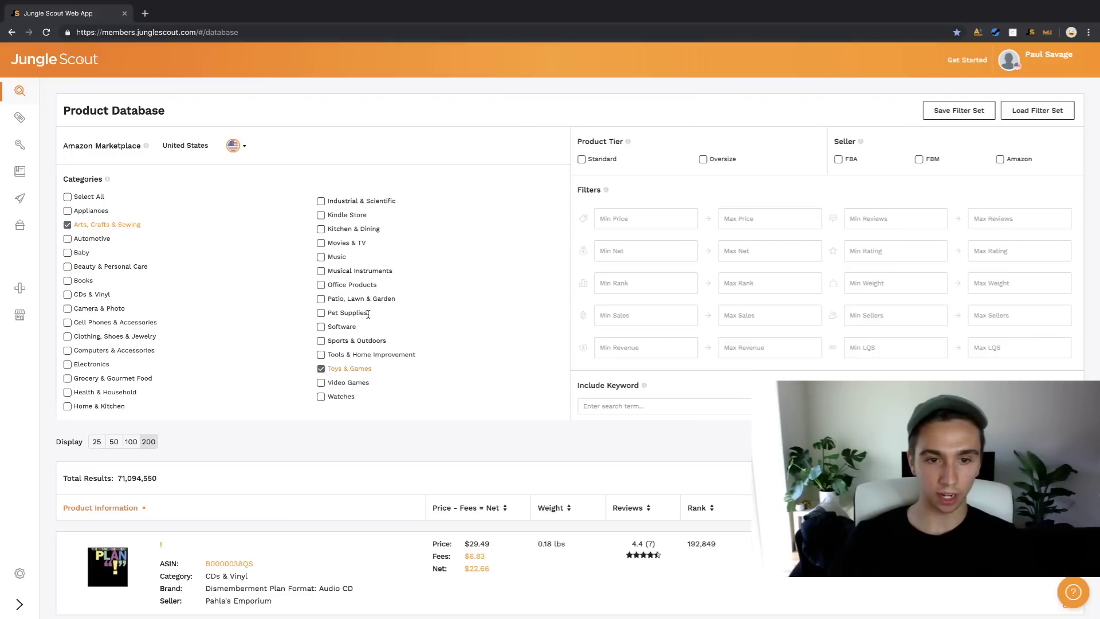
{"action": "left_click", "coordinate": [665, 220]}
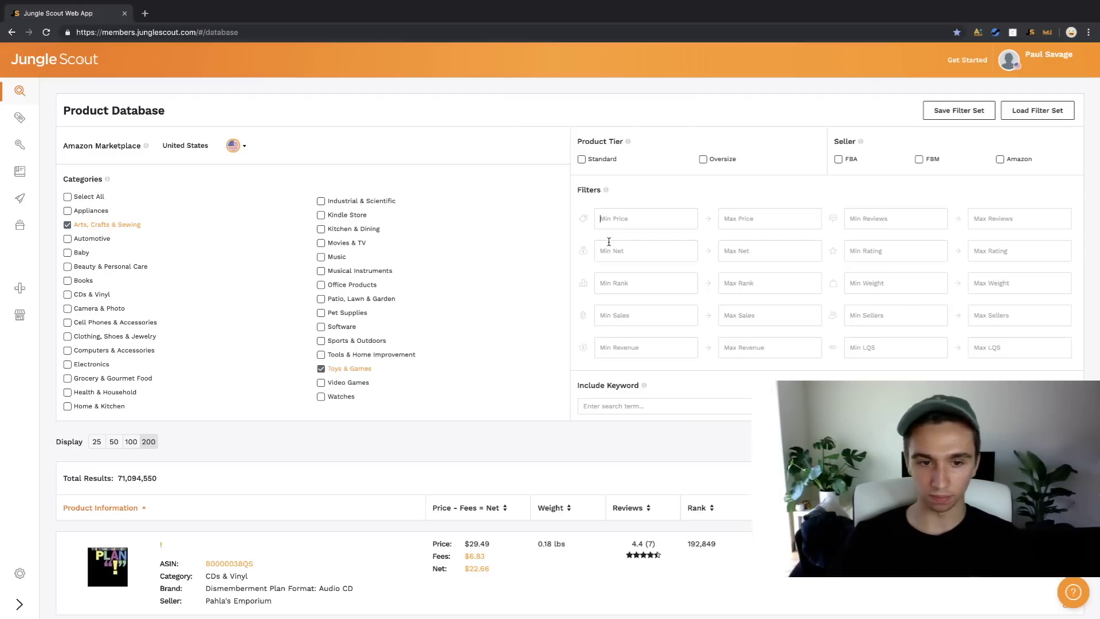
{"action": "left_click", "coordinate": [632, 222]}
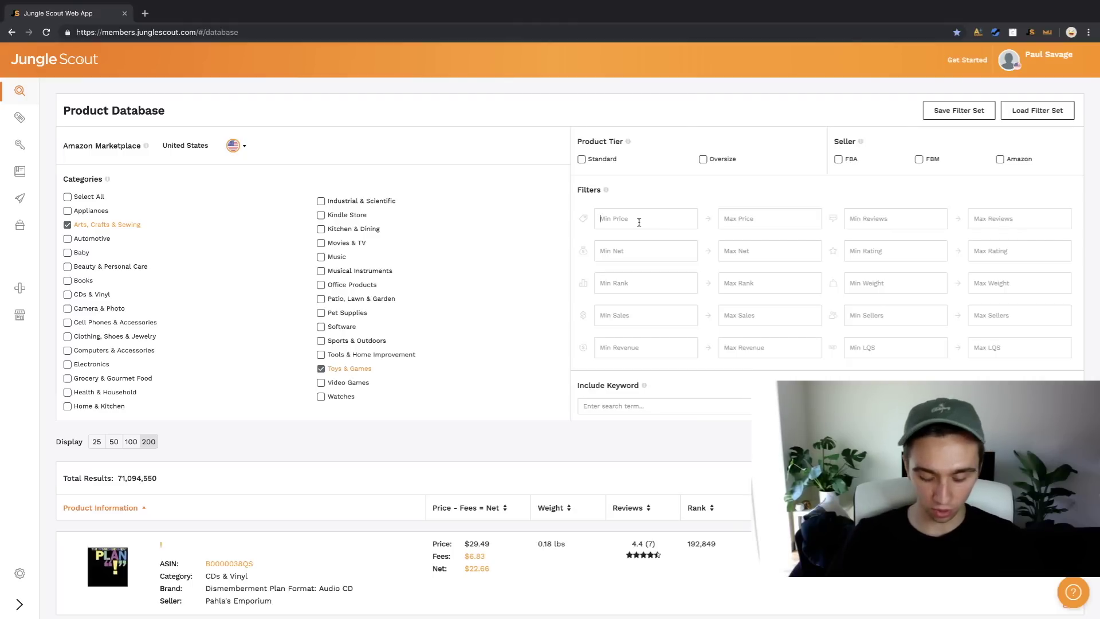
{"action": "type", "text": "17.89"}
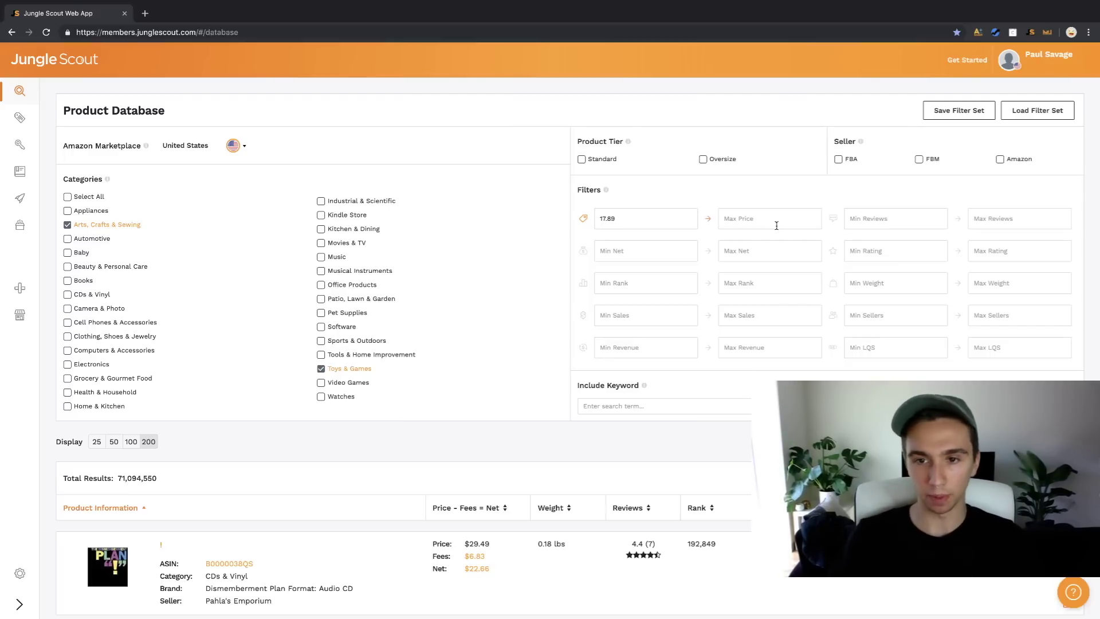
{"action": "type", "text": "29."}
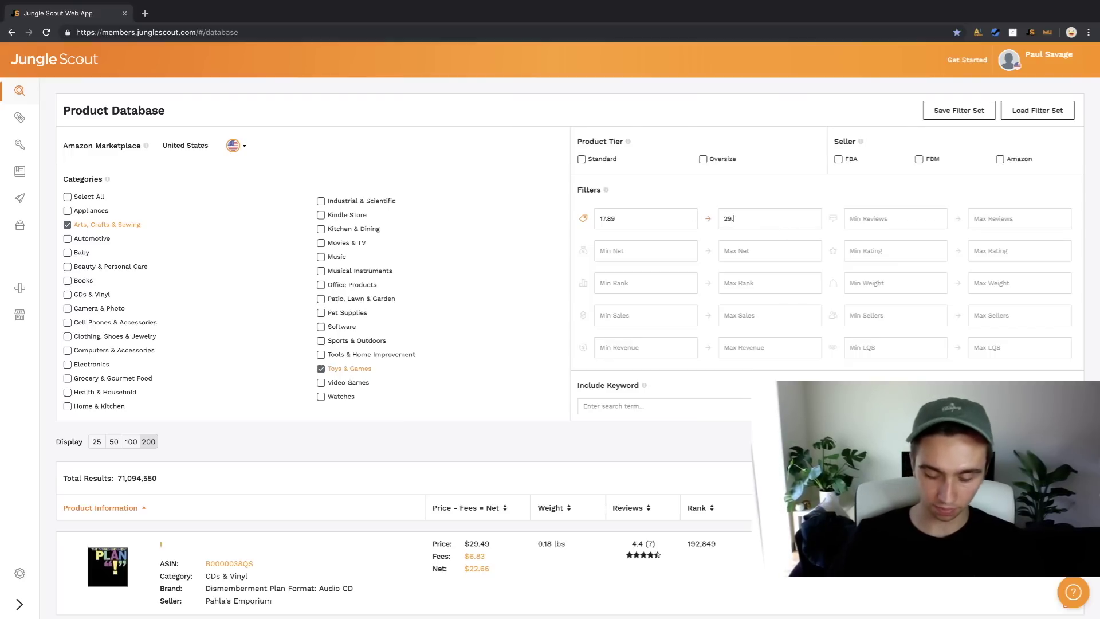
{"action": "type", "text": "99"}
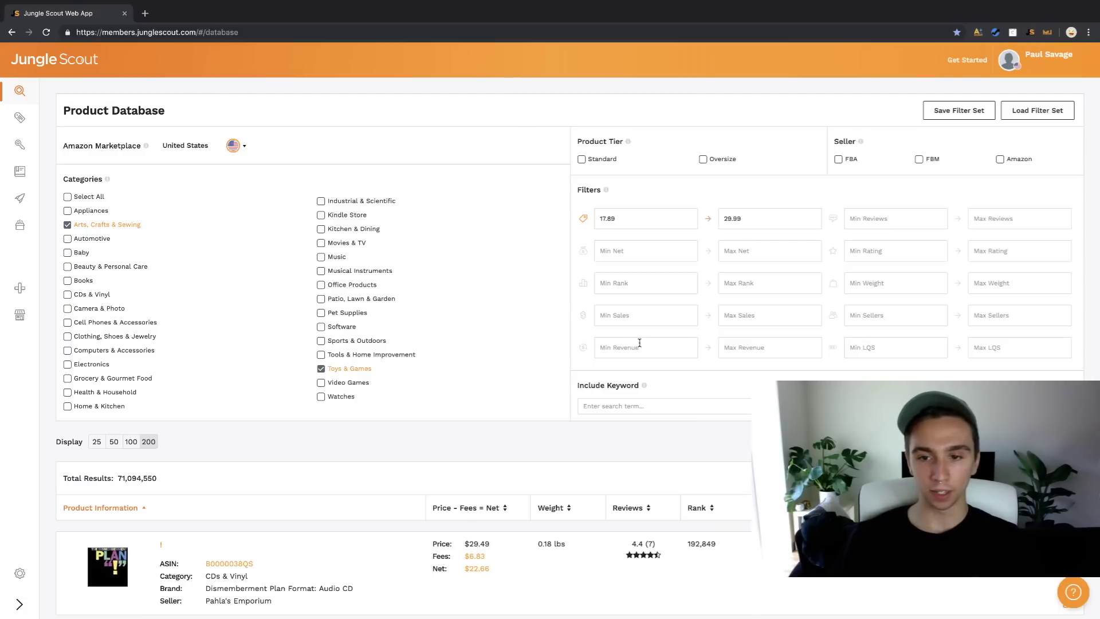
Set the revenue filter to a minimum of 5483 and a maximum of 20132.
{"action": "left_click", "coordinate": [640, 343]}
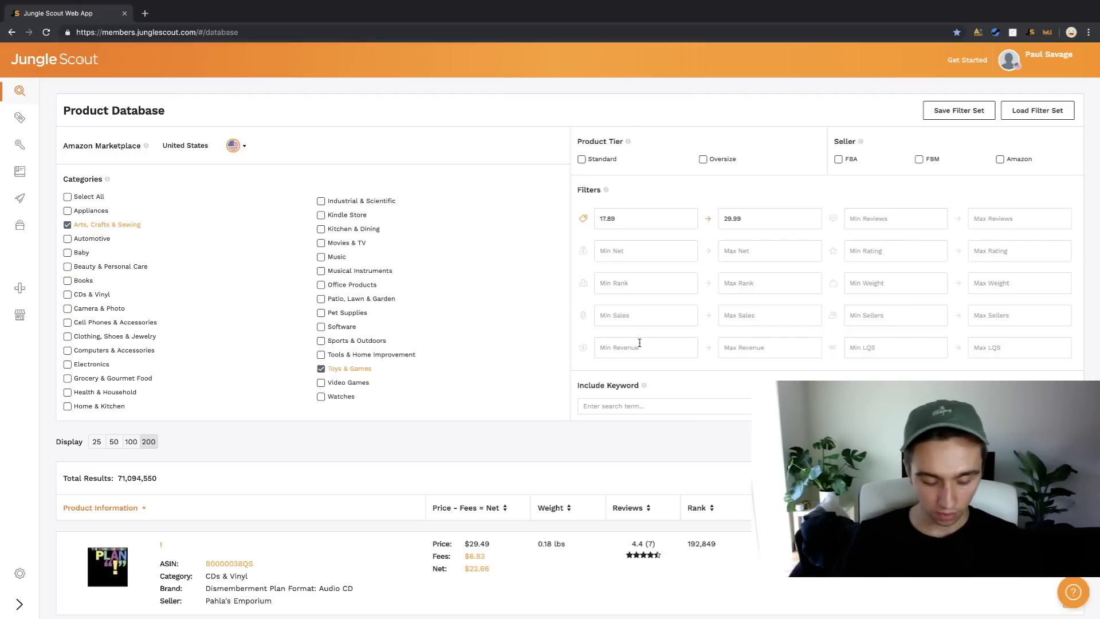
{"action": "type", "text": "5483"}
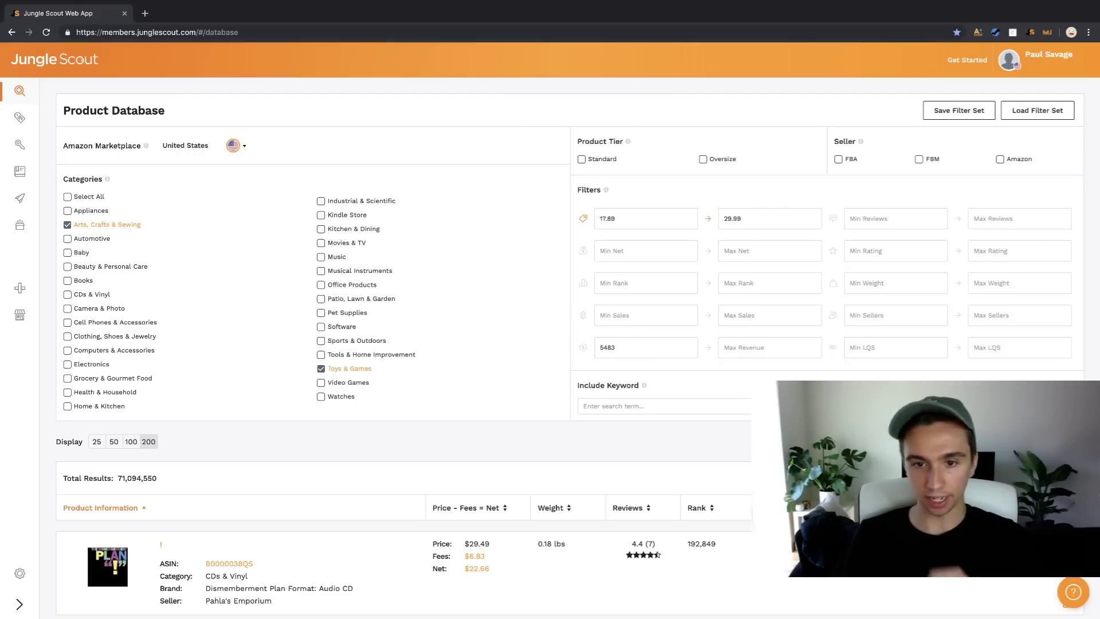
{"action": "left_click_drag", "start_coordinate": [596, 348], "coordinate": [630, 347]}
{"action": "left_click", "coordinate": [626, 348]}
{"action": "left_click", "coordinate": [629, 348]}
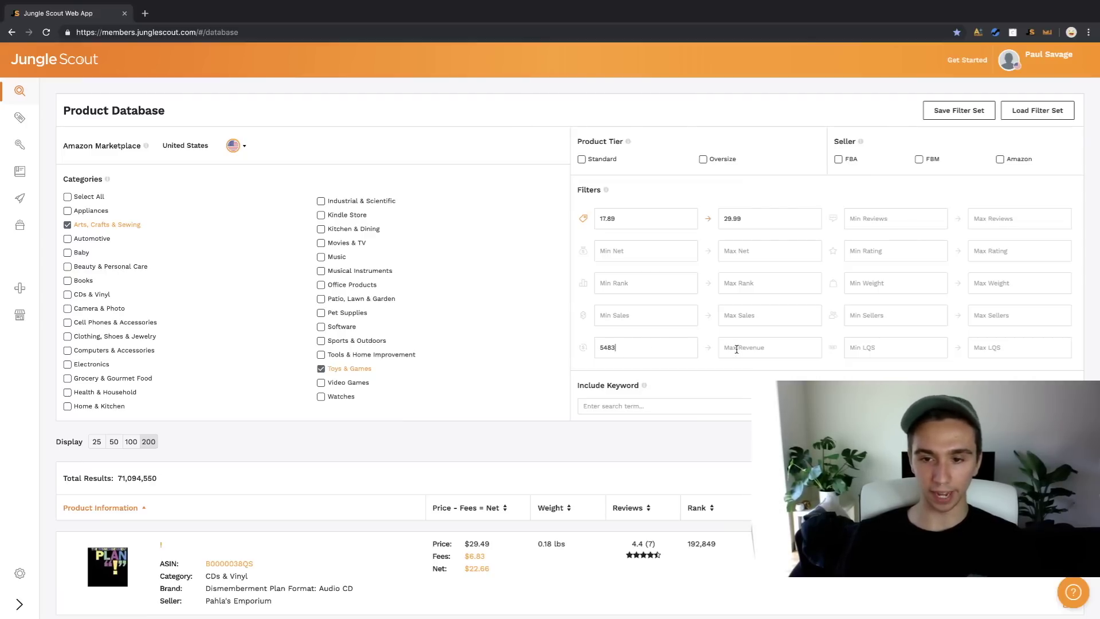
{"action": "left_click", "coordinate": [610, 354]}
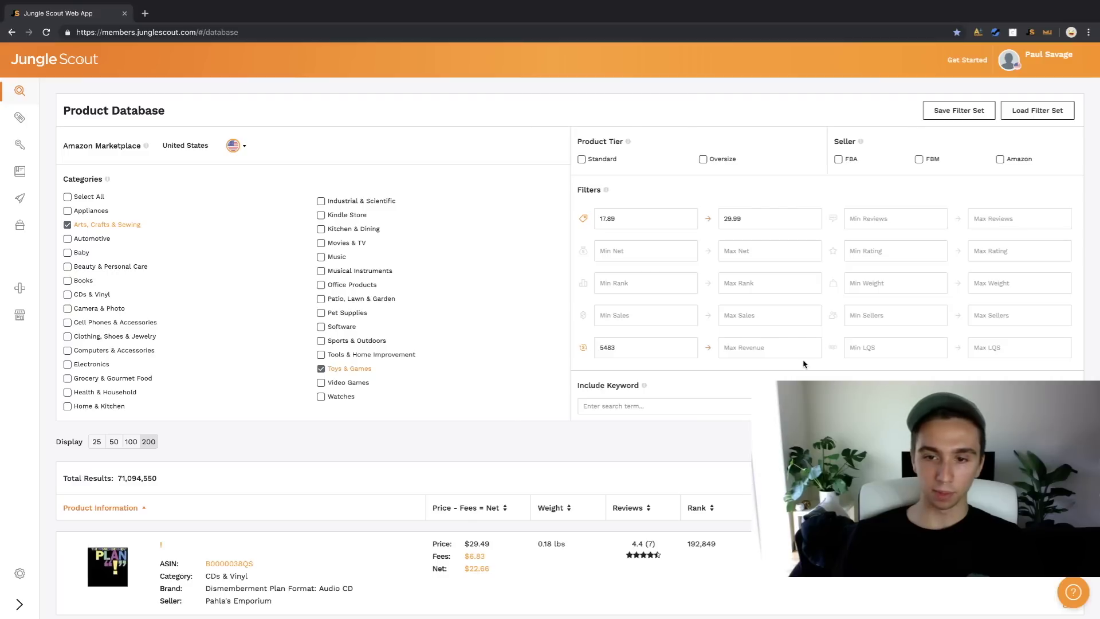
{"action": "left_click", "coordinate": [727, 349]}
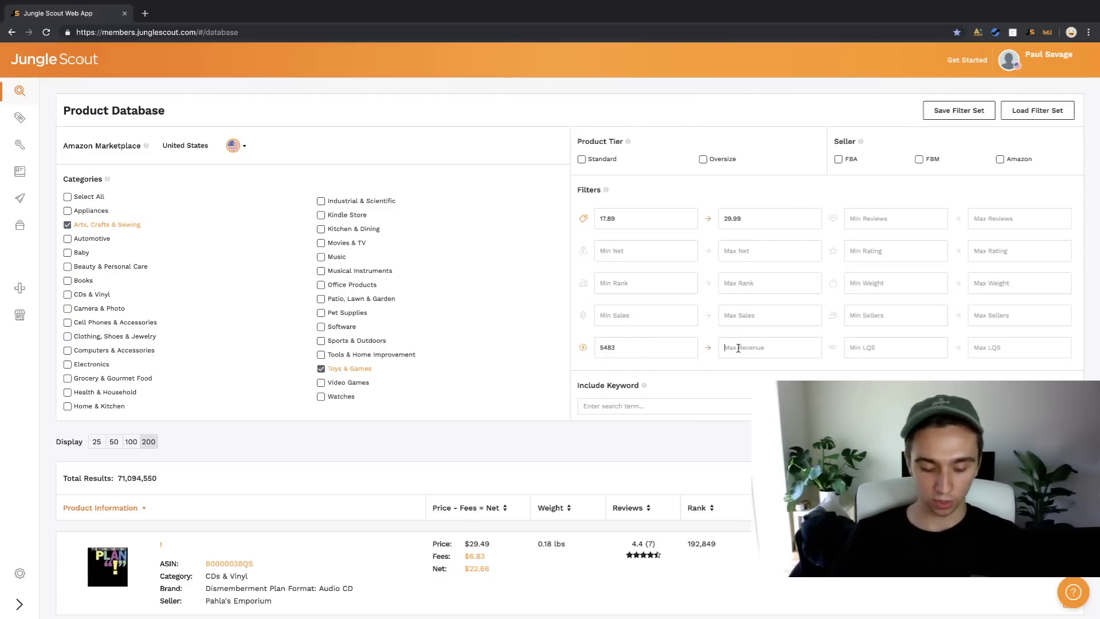
{"action": "type", "text": "20132"}
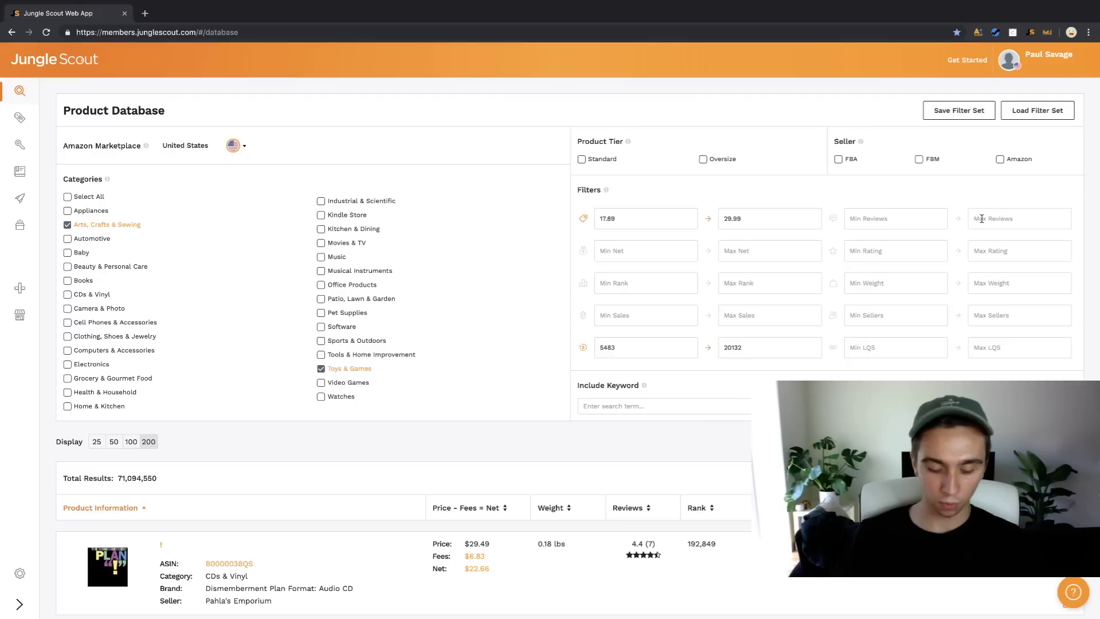
Cap reviews at 99 and weight at 1.2, and run the product search.
{"action": "type", "text": "99"}
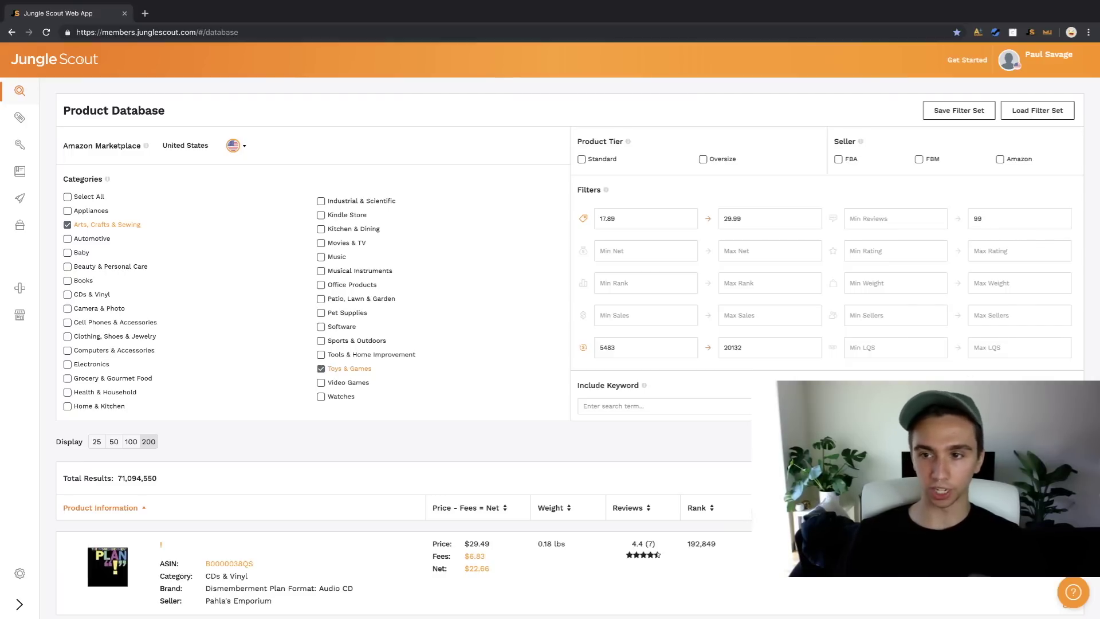
{"action": "left_click", "coordinate": [1006, 283]}
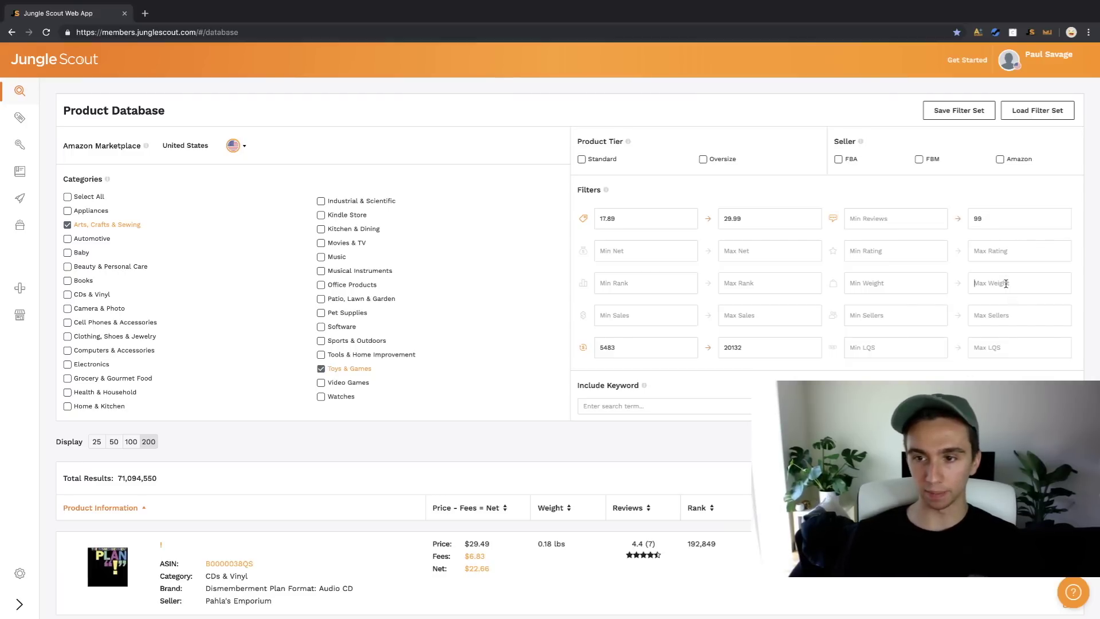
{"action": "type", "text": "1.2"}
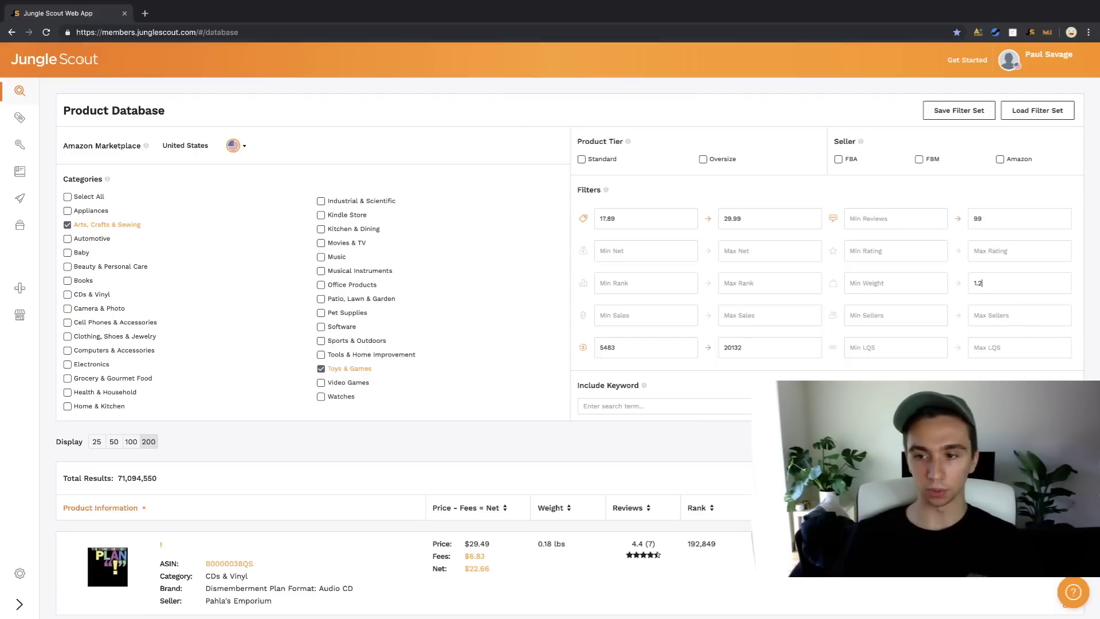
{"action": "left_click", "coordinate": [1026, 405]}
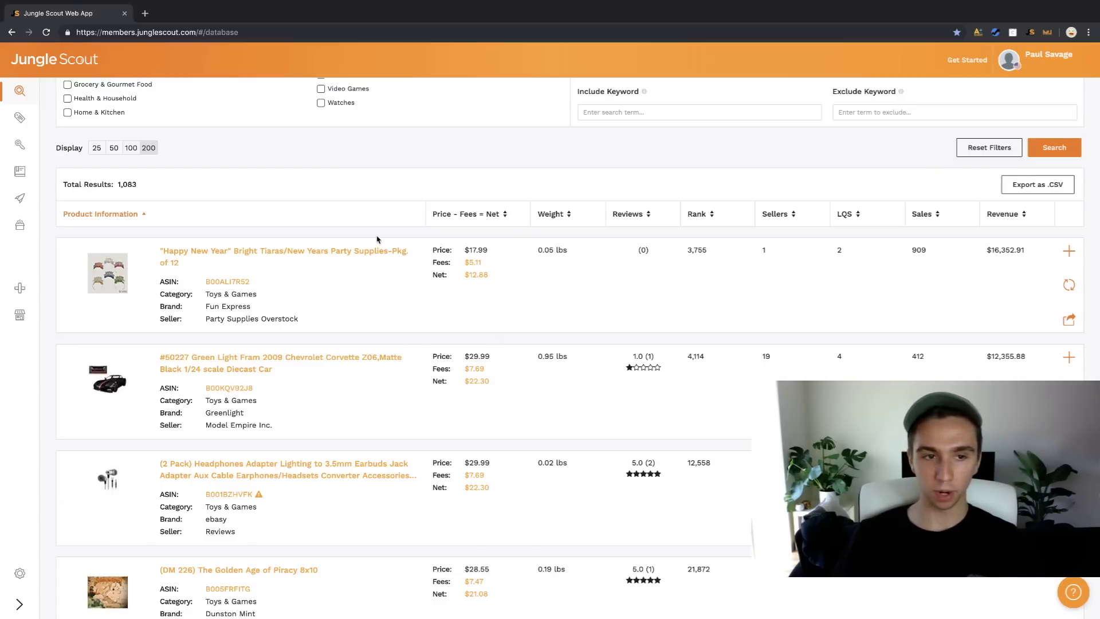
Check the total number of results and look through the listed products for promising product ideas.
{"action": "double_click", "coordinate": [162, 186]}
{"action": "left_click", "coordinate": [163, 186]}
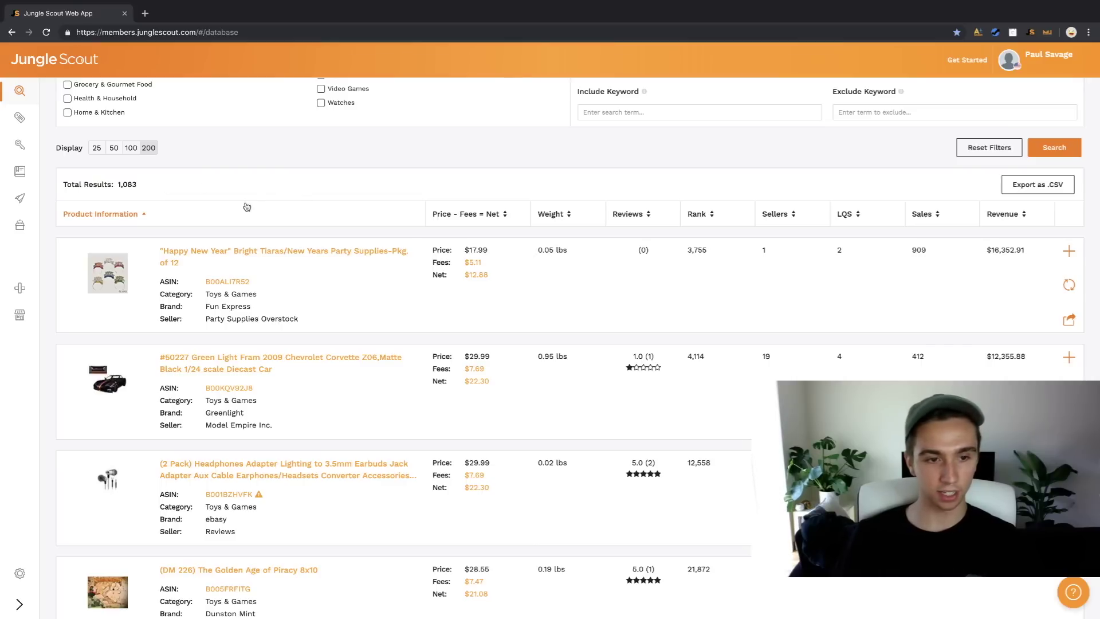
{"action": "scroll", "coordinate": [300, 197], "scroll_direction": "down", "scroll_amount": 8}
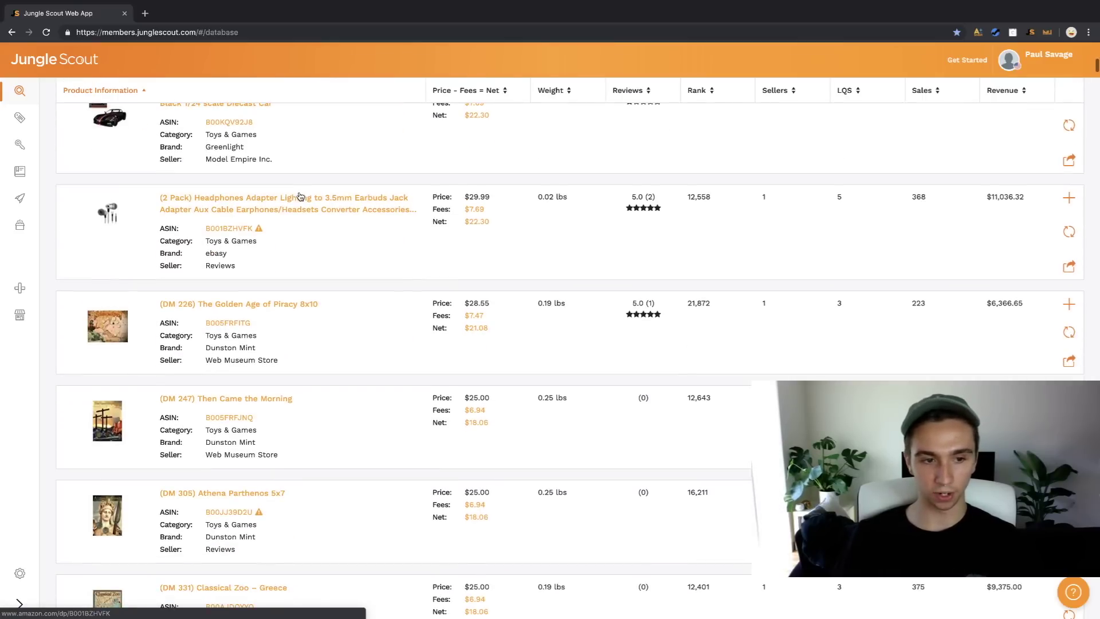
{"action": "scroll", "coordinate": [301, 197], "scroll_direction": "down", "scroll_amount": 7}
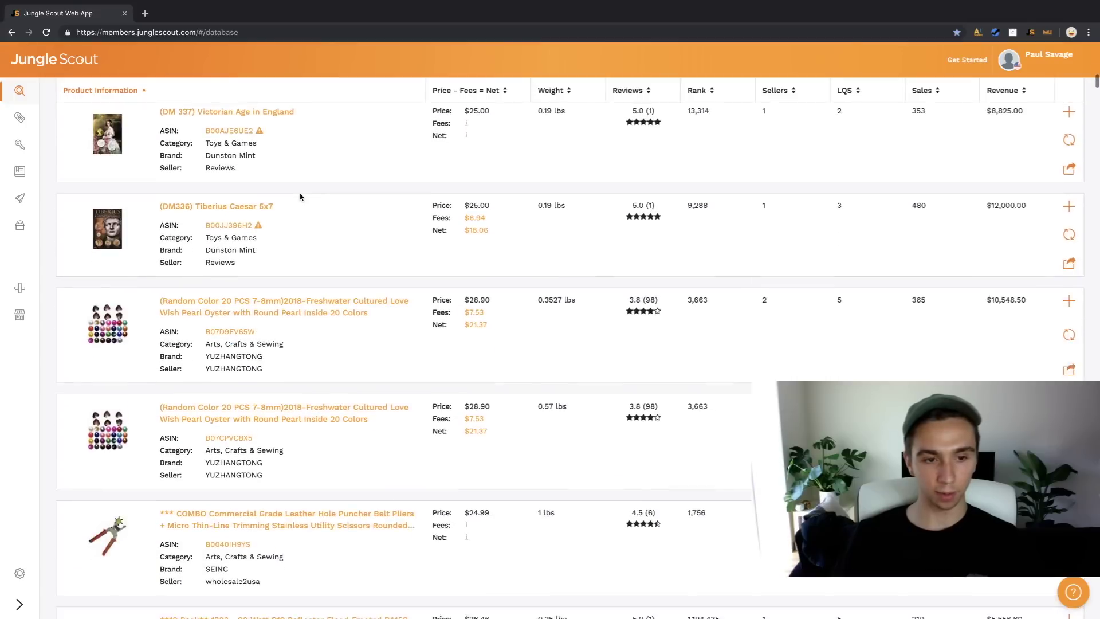
{"action": "scroll", "coordinate": [300, 196], "scroll_direction": "down", "scroll_amount": 8}
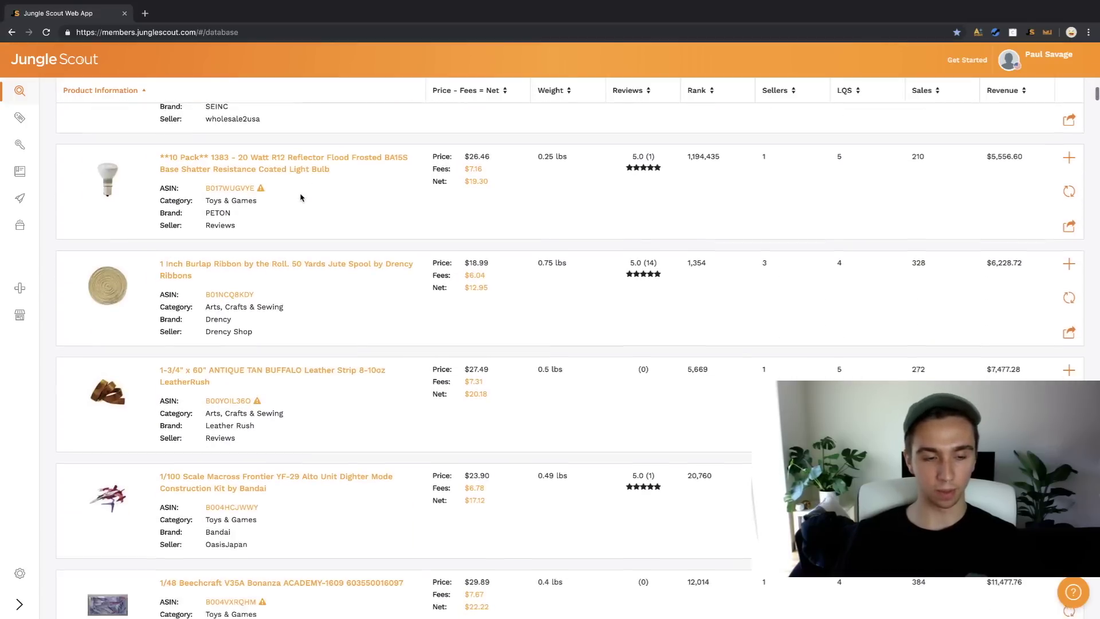
{"action": "scroll", "coordinate": [300, 197], "scroll_direction": "down", "scroll_amount": 4}
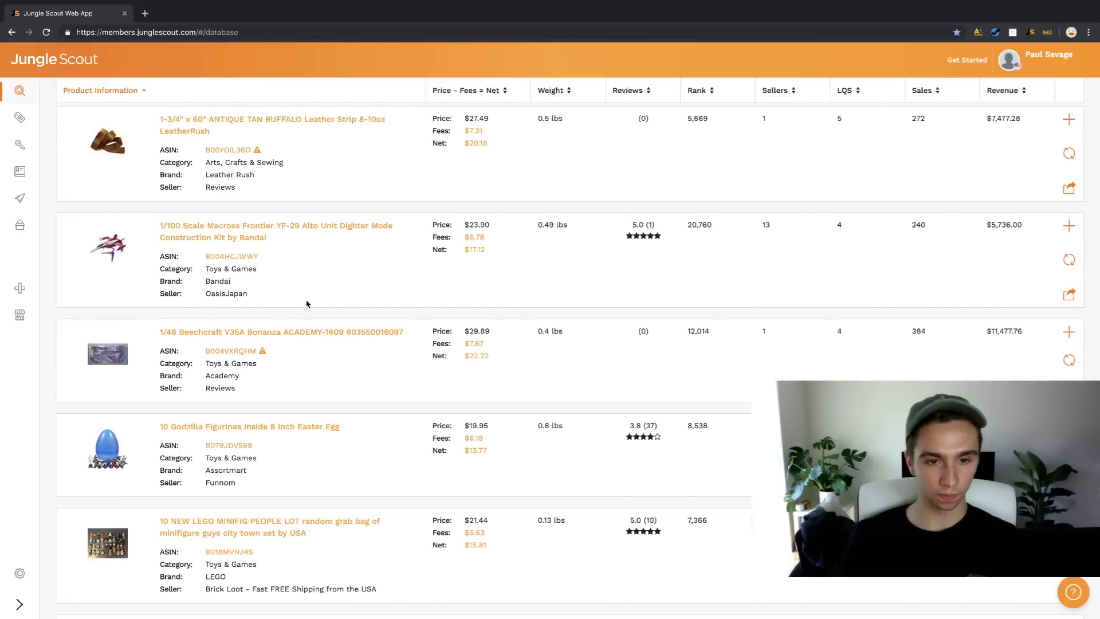
{"action": "scroll", "coordinate": [315, 339], "scroll_direction": "down", "scroll_amount": 3}
{"action": "scroll", "coordinate": [317, 340], "scroll_direction": "down", "scroll_amount": 5}
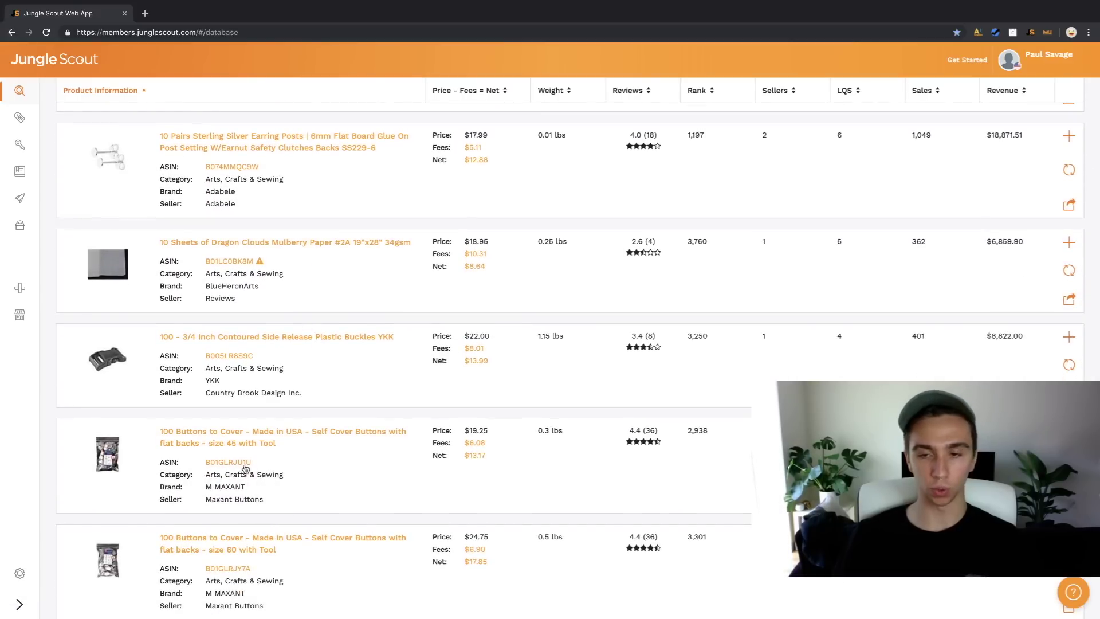
{"action": "scroll", "coordinate": [245, 467], "scroll_direction": "down", "scroll_amount": 4}
{"action": "scroll", "coordinate": [245, 465], "scroll_direction": "down", "scroll_amount": 7}
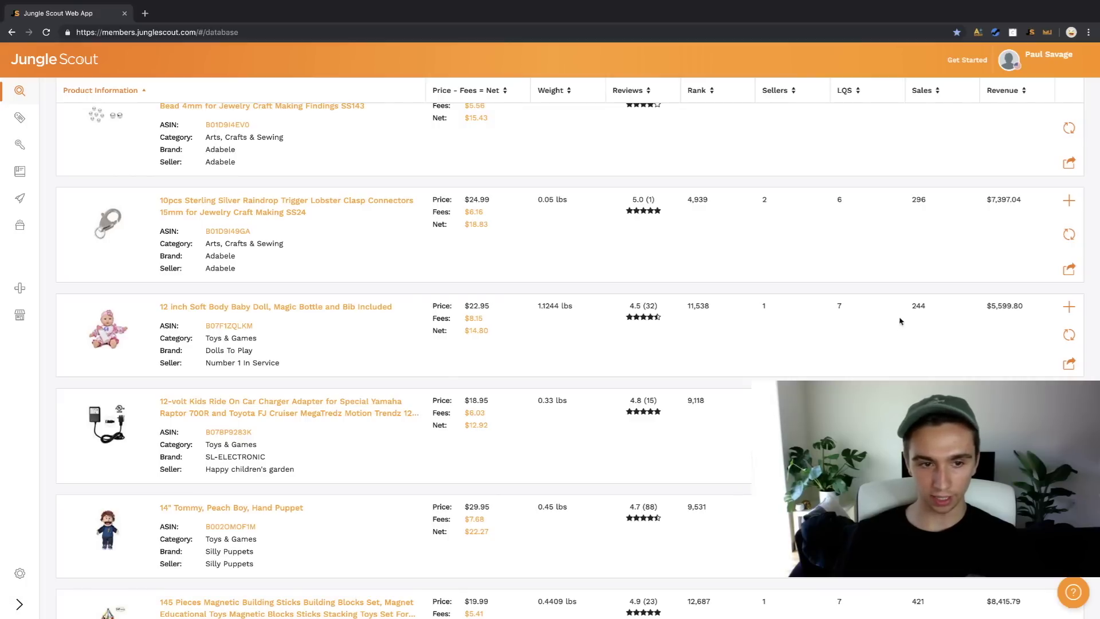
{"action": "scroll", "coordinate": [265, 405], "scroll_direction": "down", "scroll_amount": 5}
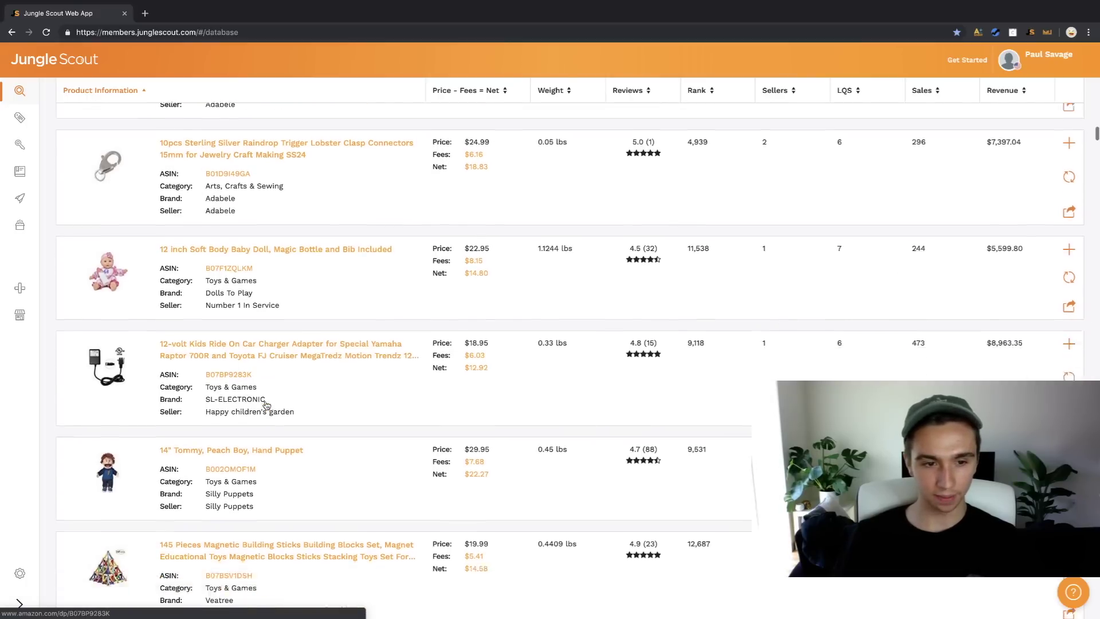
{"action": "scroll", "coordinate": [265, 405], "scroll_direction": "down", "scroll_amount": 1}
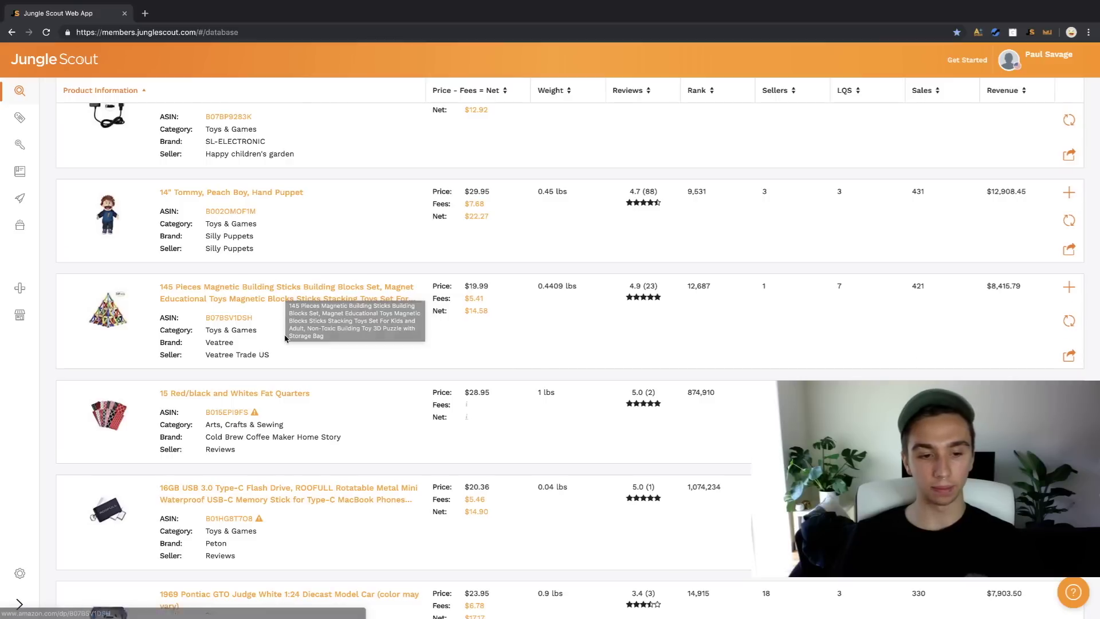
{"action": "scroll", "coordinate": [287, 341], "scroll_direction": "down", "scroll_amount": 3}
{"action": "scroll", "coordinate": [288, 337], "scroll_direction": "down", "scroll_amount": 5}
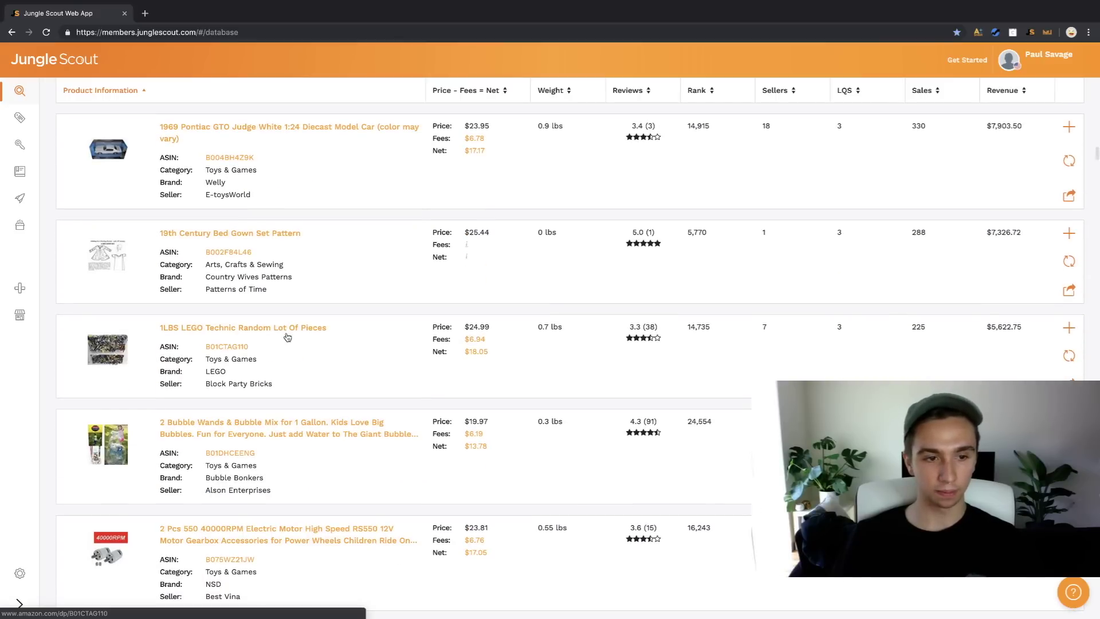
{"action": "scroll", "coordinate": [287, 338], "scroll_direction": "down", "scroll_amount": 15}
{"action": "scroll", "coordinate": [310, 361], "scroll_direction": "down", "scroll_amount": 1}
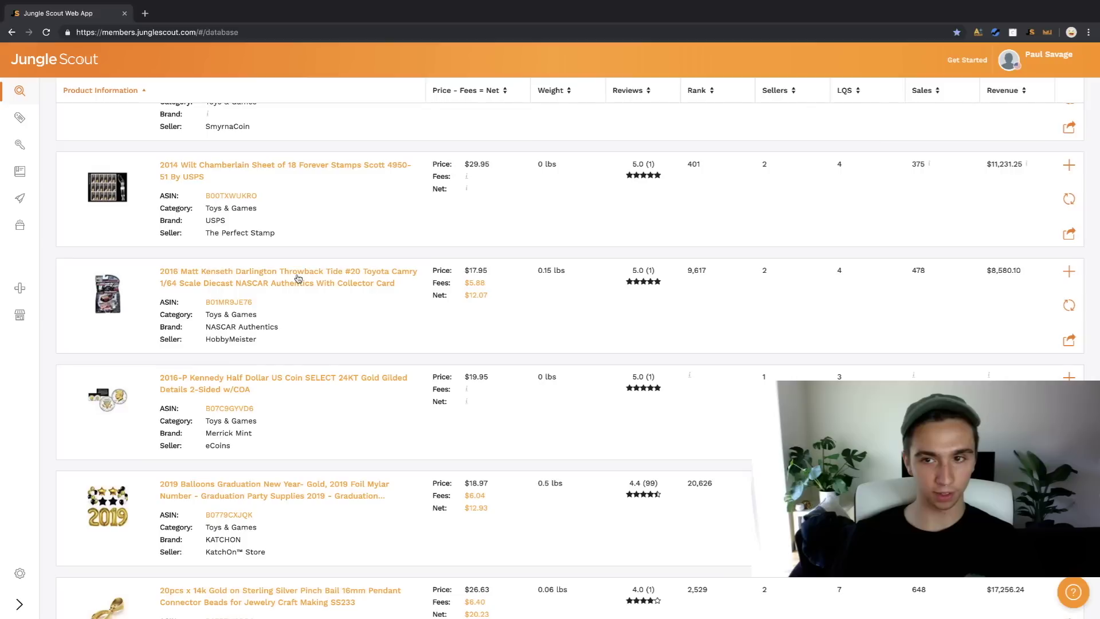
Examine the brand of the Forever Stamps sheet and the coin and balloon listings that follow it.
{"action": "left_click_drag", "start_coordinate": [207, 220], "coordinate": [232, 224]}
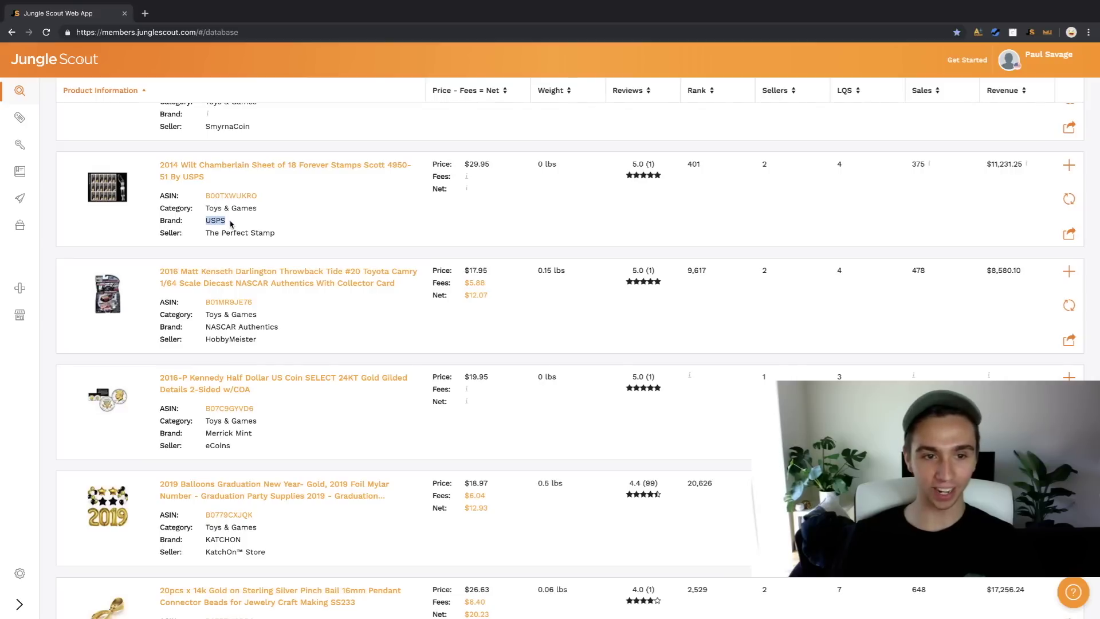
{"action": "left_click", "coordinate": [225, 222]}
{"action": "scroll", "coordinate": [302, 244], "scroll_direction": "down", "scroll_amount": 3}
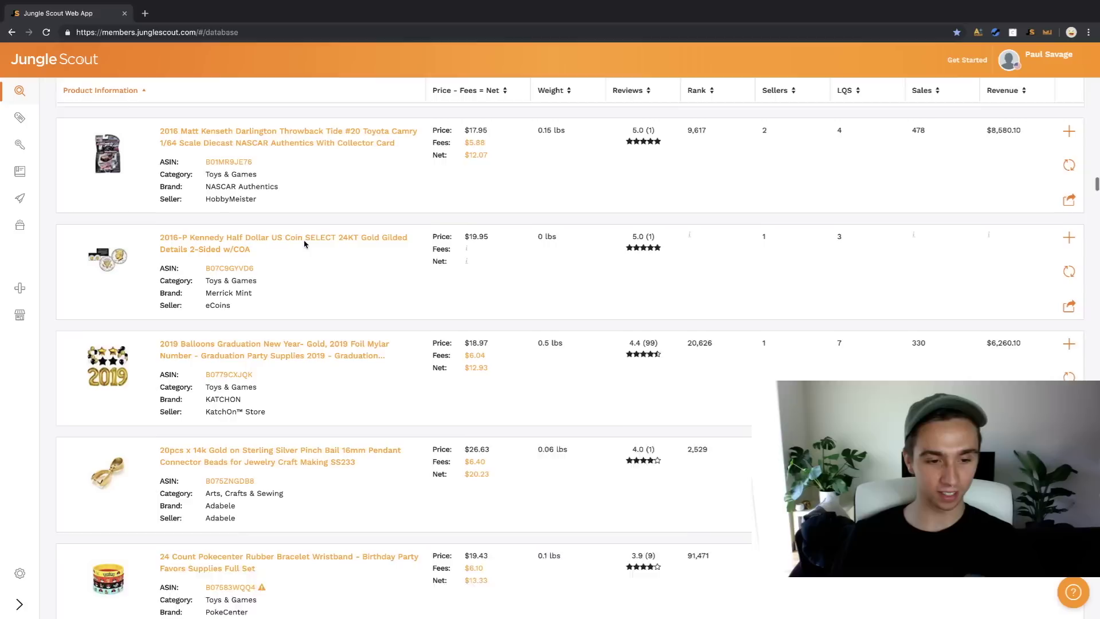
{"action": "scroll", "coordinate": [306, 243], "scroll_direction": "down", "scroll_amount": 1}
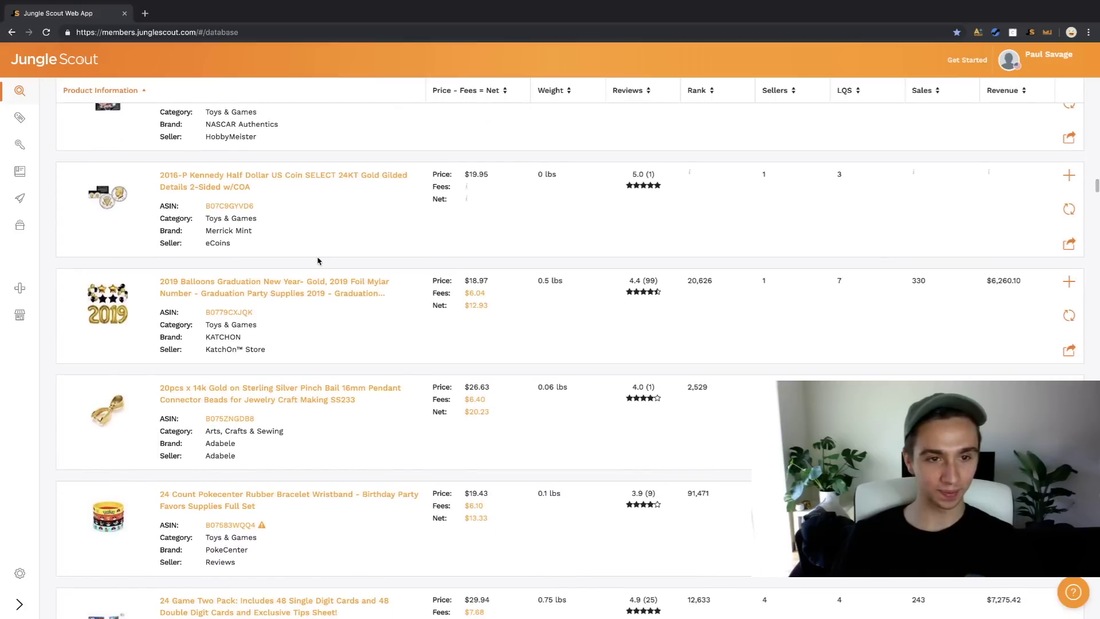
{"action": "scroll", "coordinate": [315, 260], "scroll_direction": "down", "scroll_amount": 1}
{"action": "scroll", "coordinate": [320, 277], "scroll_direction": "up", "scroll_amount": 1}
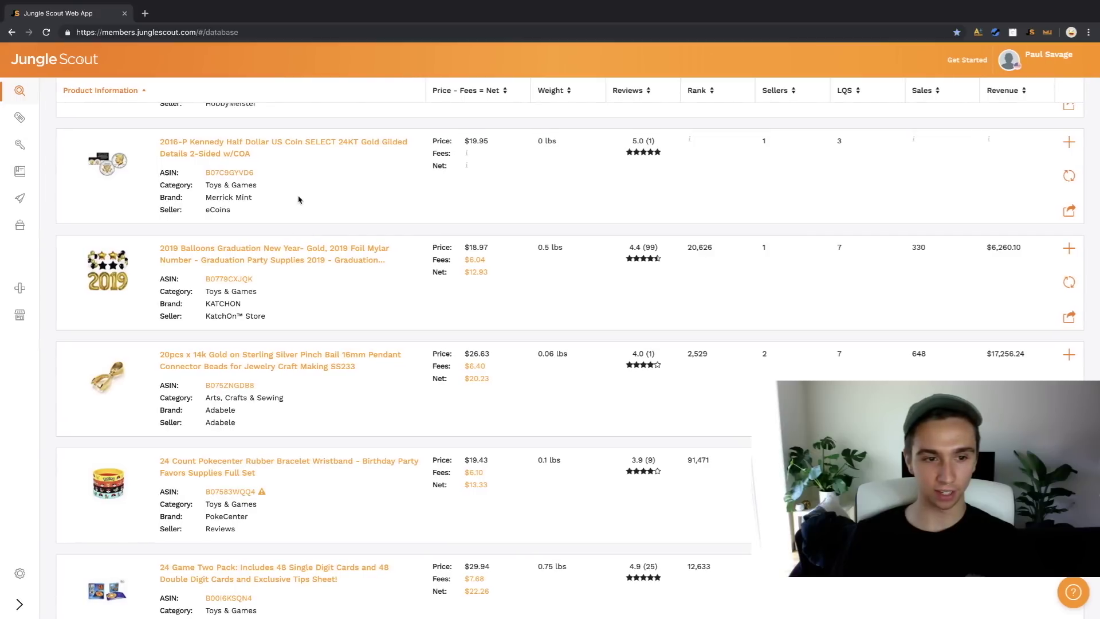
Examine the revenue of the 2019 graduation balloons and look through the craft and toy listings after it.
{"action": "scroll", "coordinate": [304, 208], "scroll_direction": "down", "scroll_amount": 1}
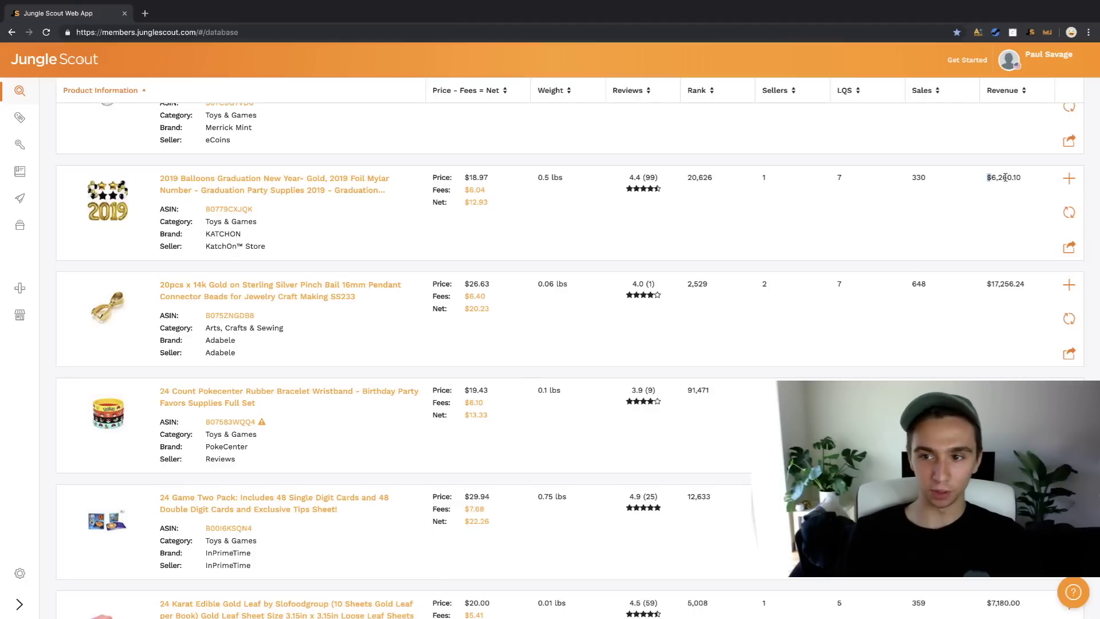
{"action": "left_click_drag", "start_coordinate": [986, 179], "coordinate": [1042, 181]}
{"action": "left_click", "coordinate": [1043, 181]}
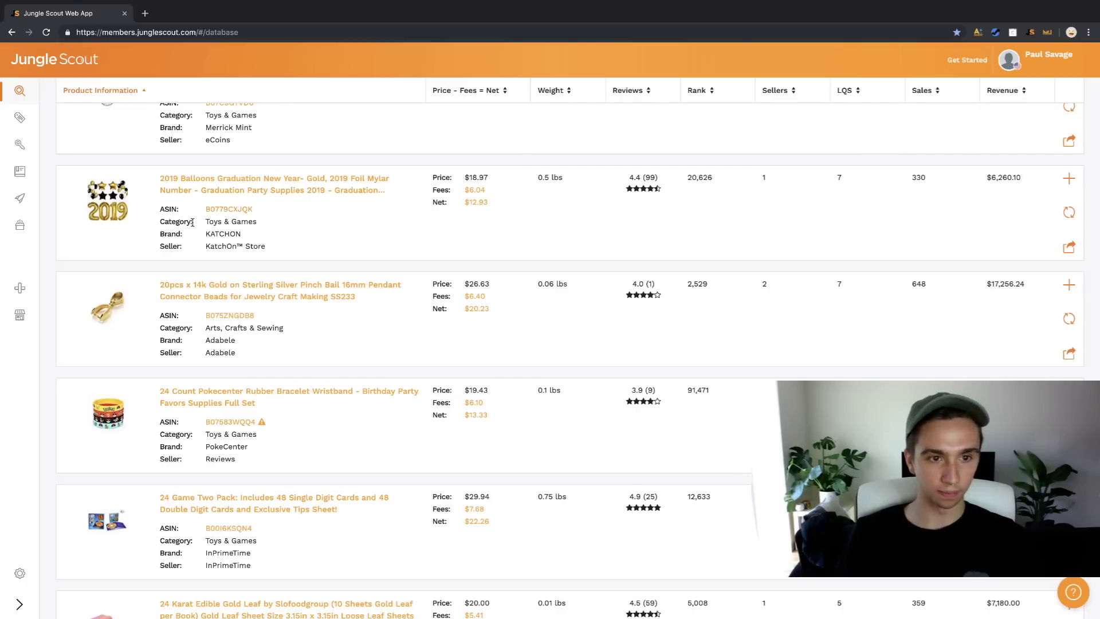
{"action": "scroll", "coordinate": [336, 310], "scroll_direction": "down", "scroll_amount": 5}
{"action": "scroll", "coordinate": [338, 311], "scroll_direction": "down", "scroll_amount": 1}
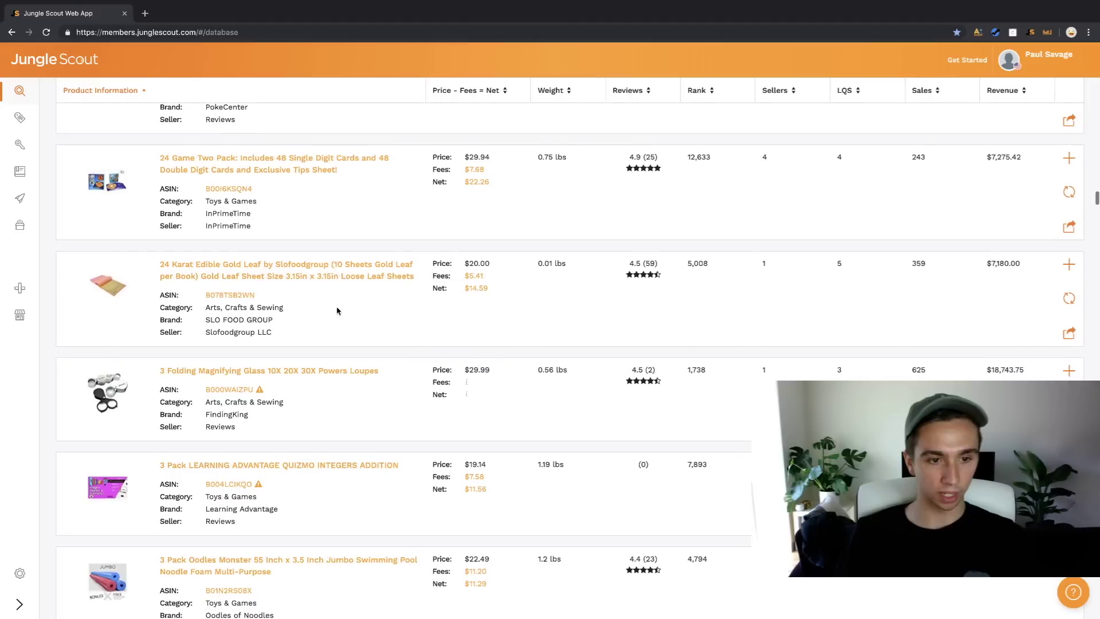
{"action": "scroll", "coordinate": [340, 336], "scroll_direction": "down", "scroll_amount": 2}
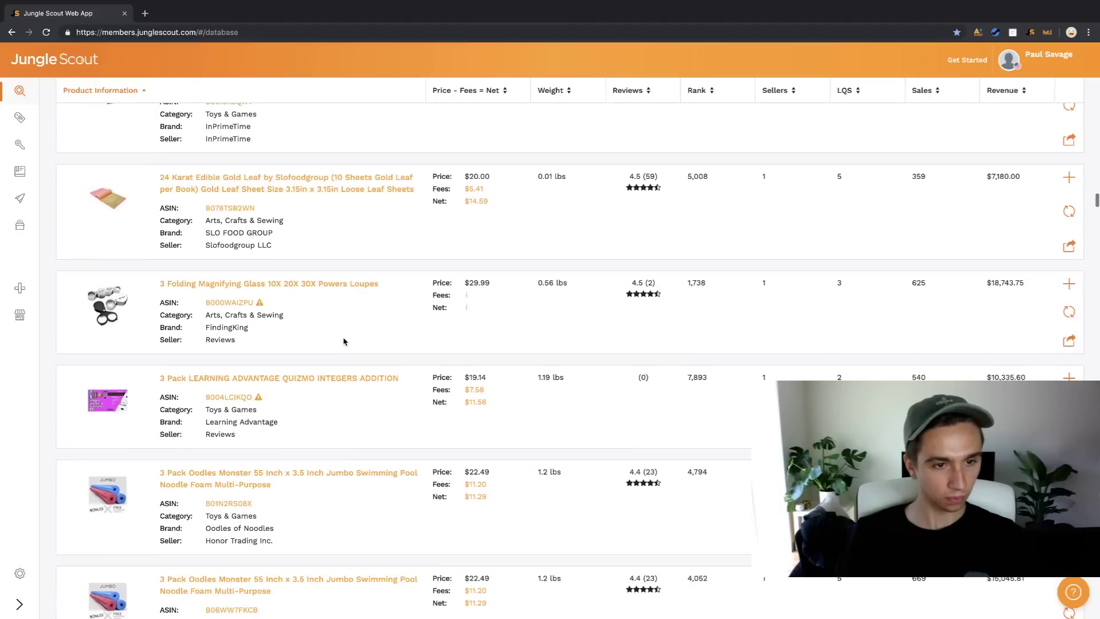
Examine the monthly revenue of the 3 Folding Magnifying Glass 10X 20X 30X Powers Loupes listing.
{"action": "right_click", "coordinate": [246, 283]}
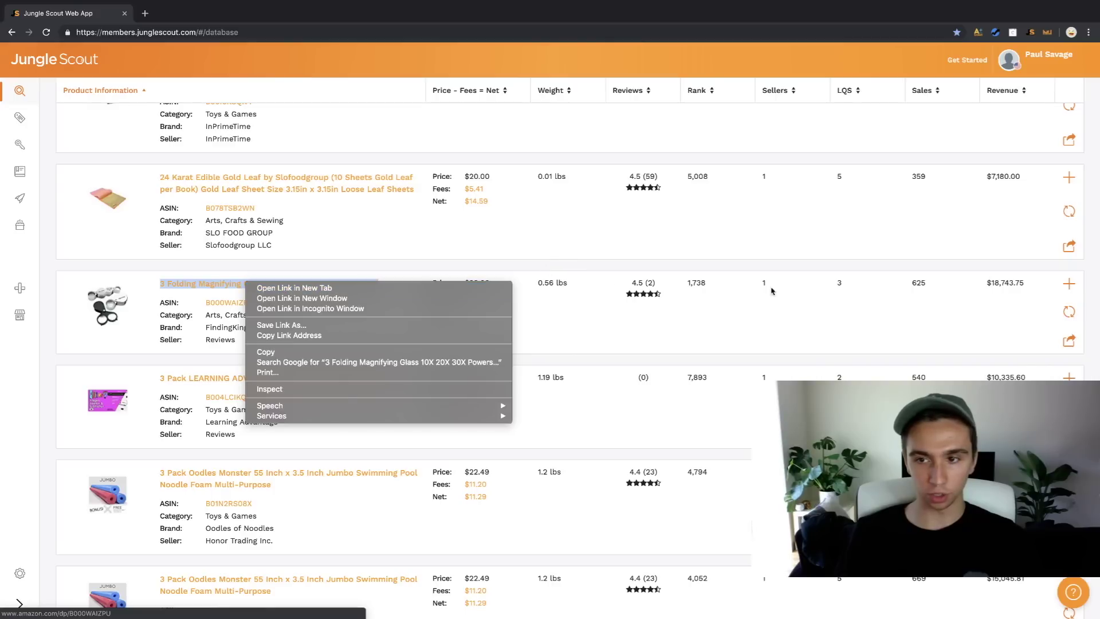
{"action": "left_click", "coordinate": [995, 288]}
{"action": "double_click", "coordinate": [1003, 283]}
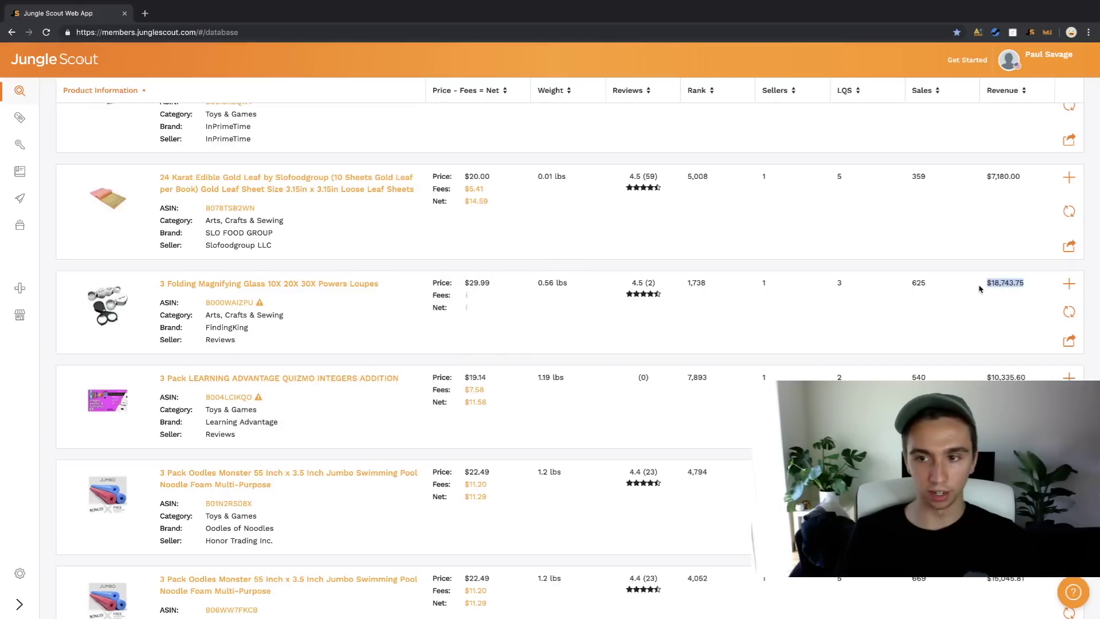
{"action": "left_click", "coordinate": [952, 290]}
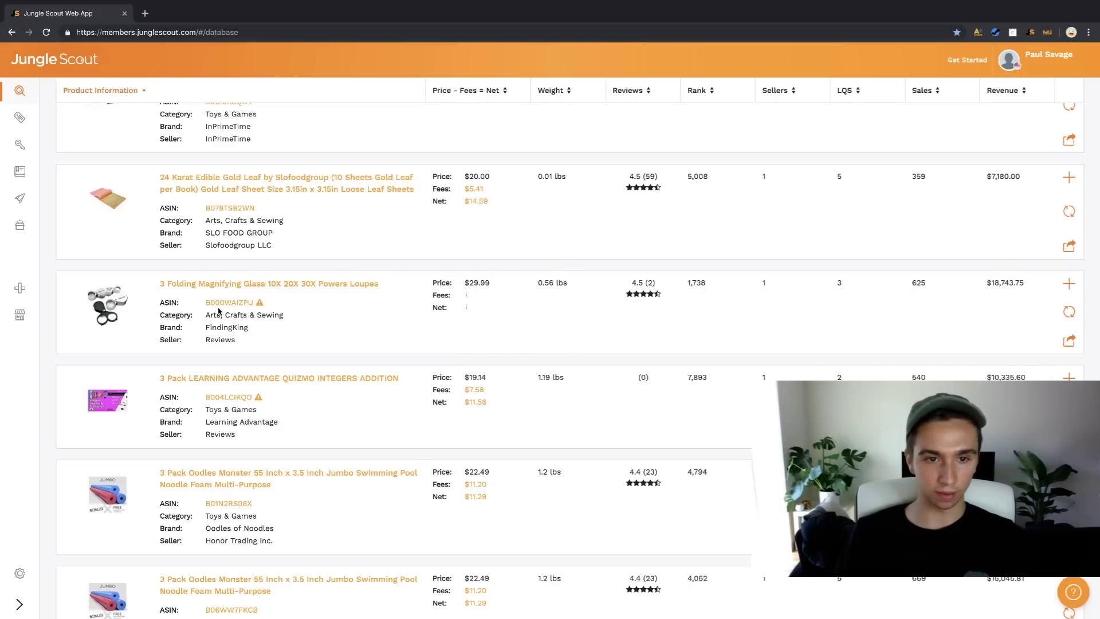
Open the folding magnifying glass's Amazon page in a new tab and view its product photos.
{"action": "right_click", "coordinate": [231, 287]}
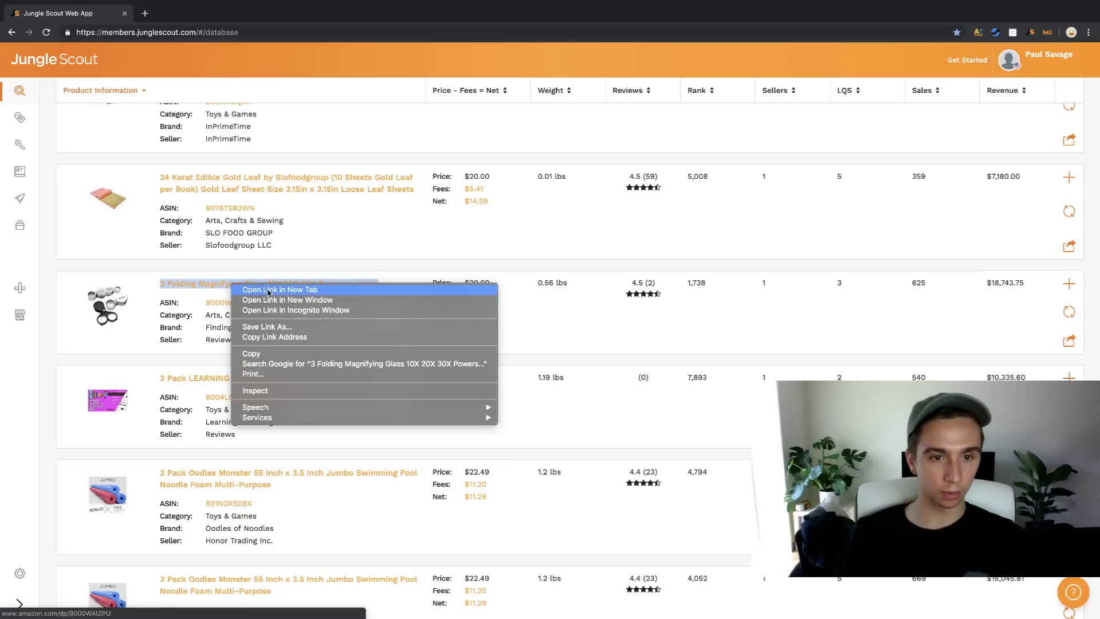
{"action": "left_click", "coordinate": [246, 295]}
{"action": "scroll", "coordinate": [387, 321], "scroll_direction": "down", "scroll_amount": 7}
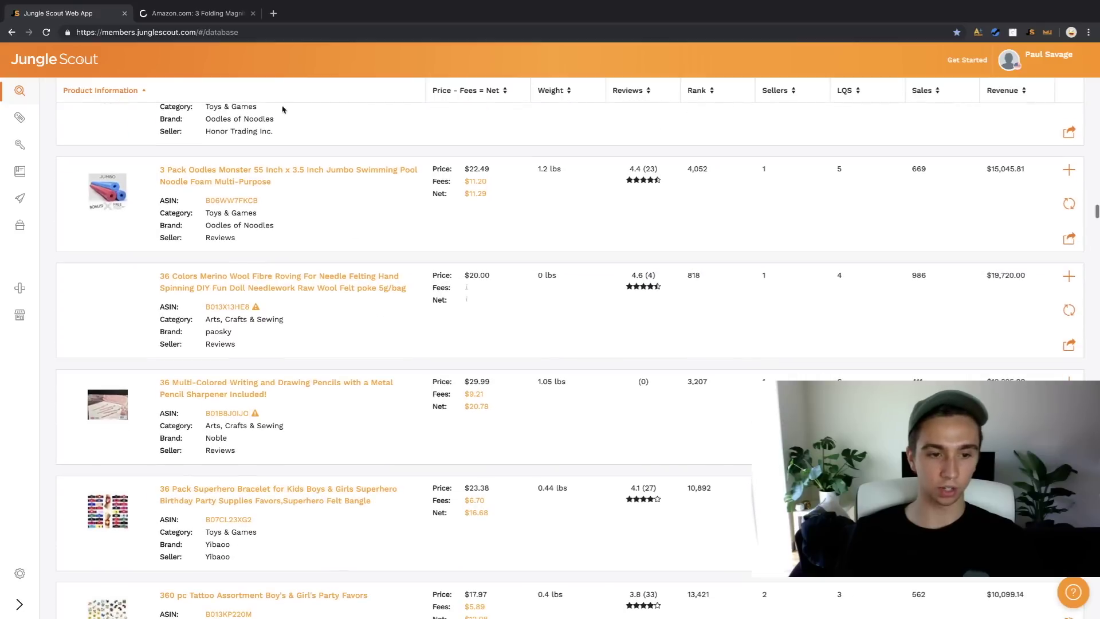
{"action": "left_click", "coordinate": [216, 13]}
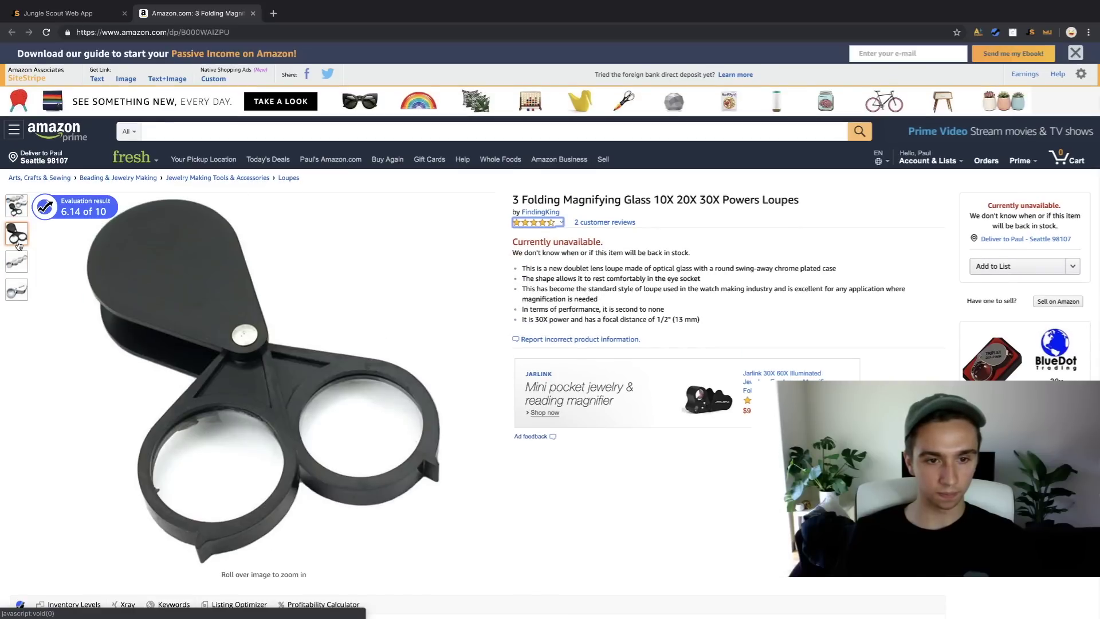
{"action": "mouse_move", "coordinate": [15, 253]}
{"action": "mouse_move", "coordinate": [16, 208]}
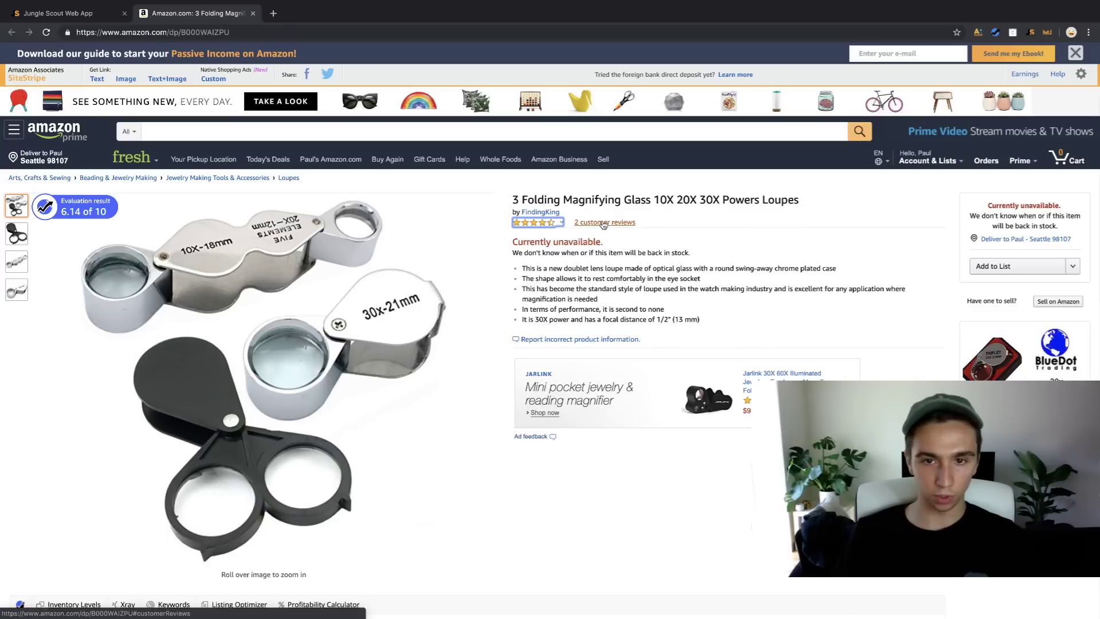
Search Amazon for "Folding Magnifying Glass", using the wording from the product title.
{"action": "left_click_drag", "start_coordinate": [521, 199], "coordinate": [648, 204]}
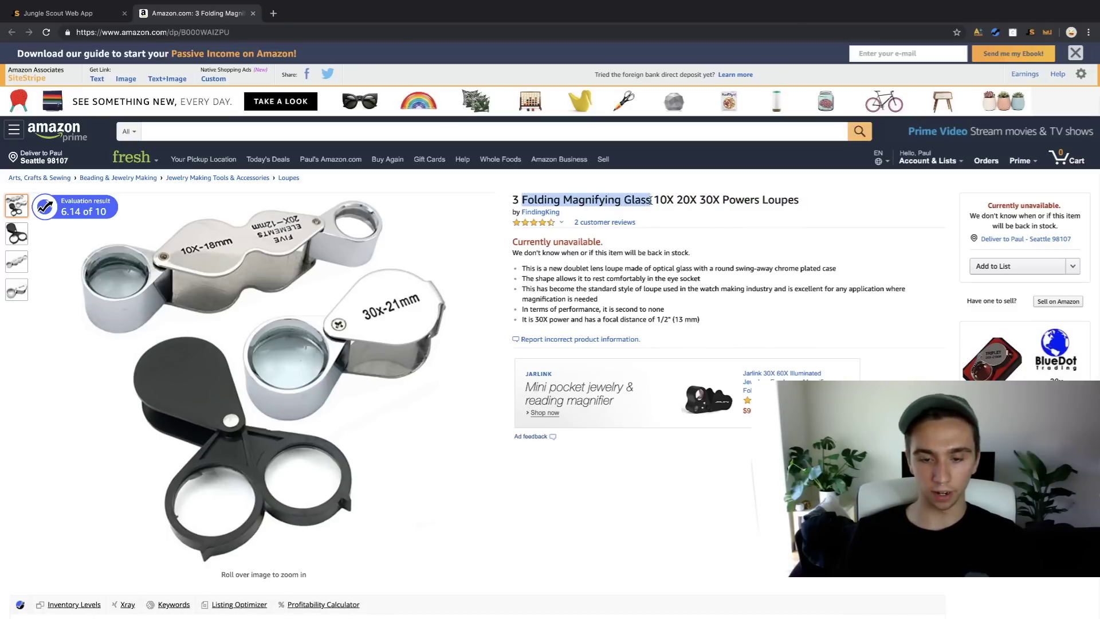
{"action": "key", "text": "ctrl+c"}
{"action": "left_click", "coordinate": [474, 129]}
{"action": "key", "text": "ctrl+v"}
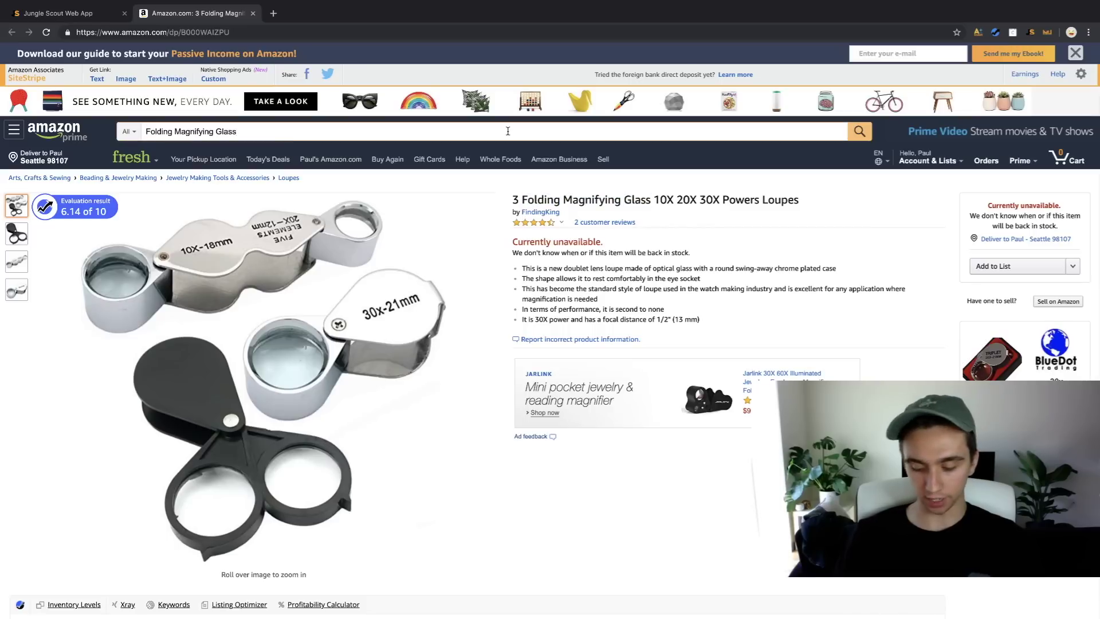
{"action": "key", "text": "Return"}
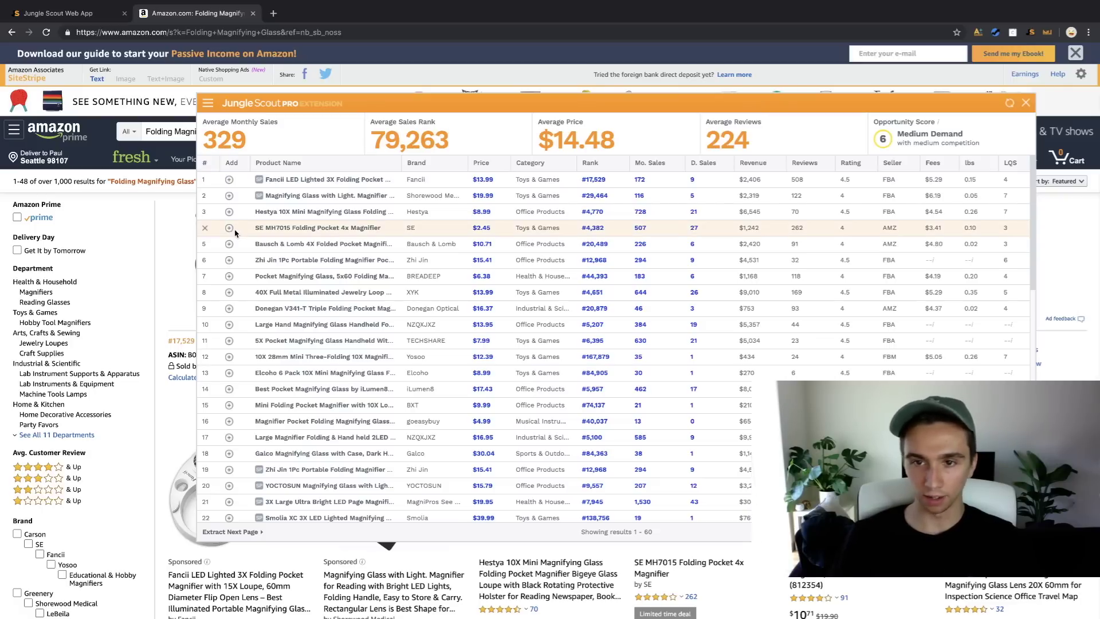
Compare the sales, prices and reviews of competing folding magnifying glasses in the Jungle Scout extension, and close its results.
{"action": "mouse_move", "coordinate": [307, 214]}
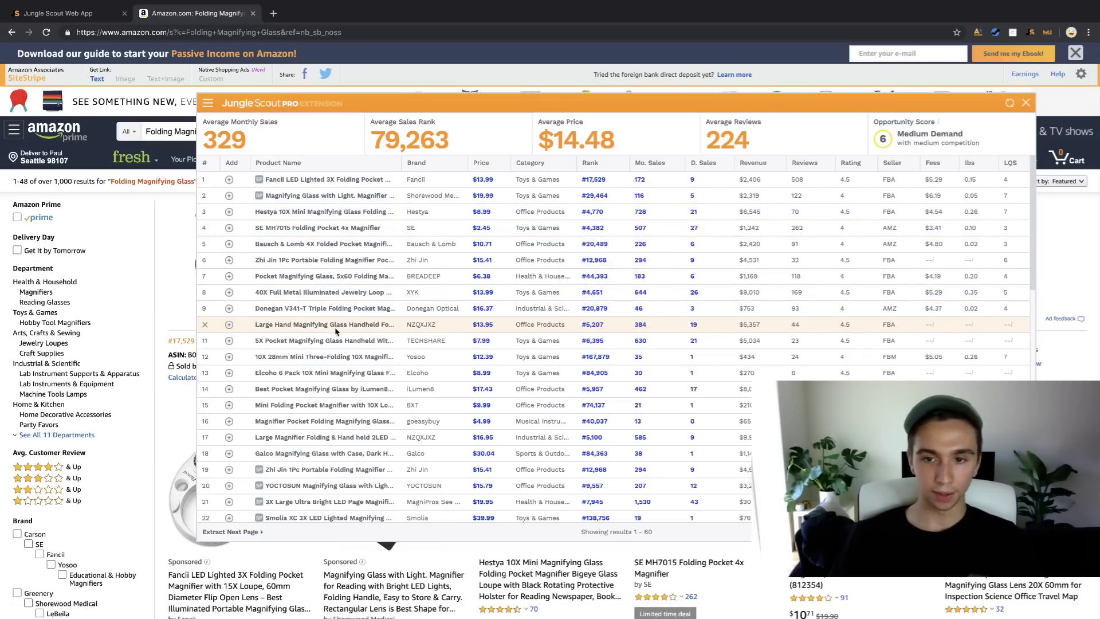
{"action": "mouse_move", "coordinate": [327, 345]}
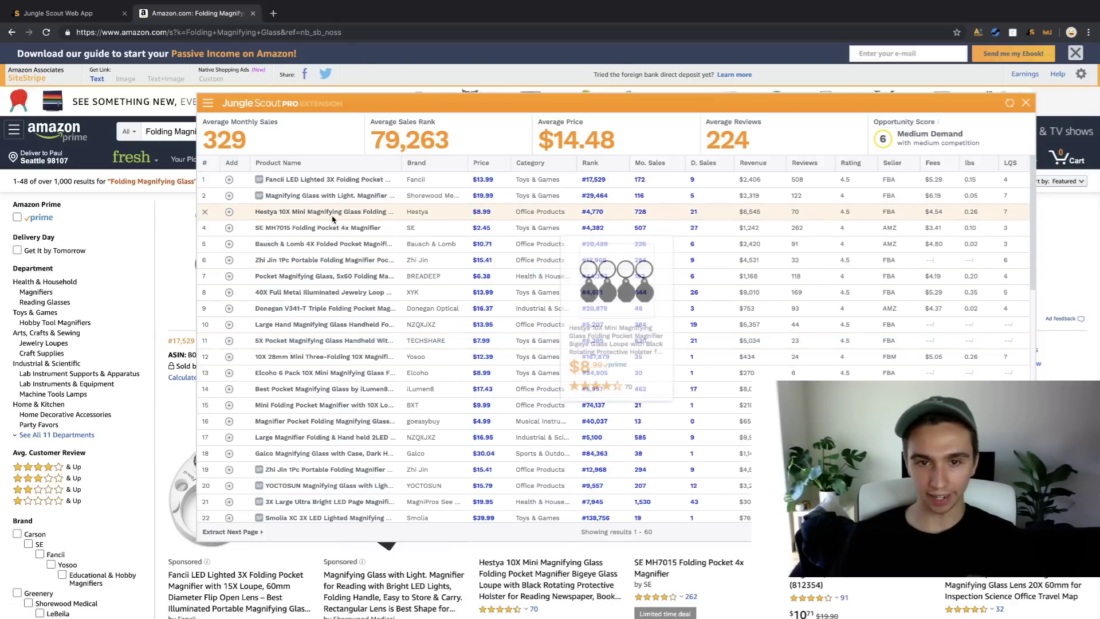
{"action": "mouse_move", "coordinate": [329, 194]}
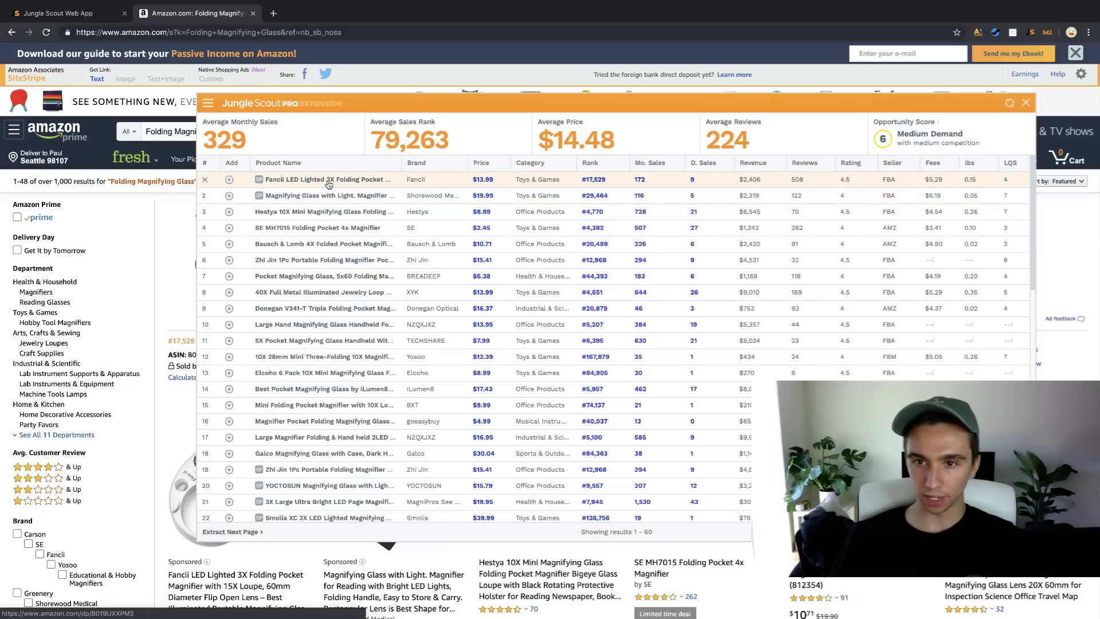
{"action": "mouse_move", "coordinate": [330, 233]}
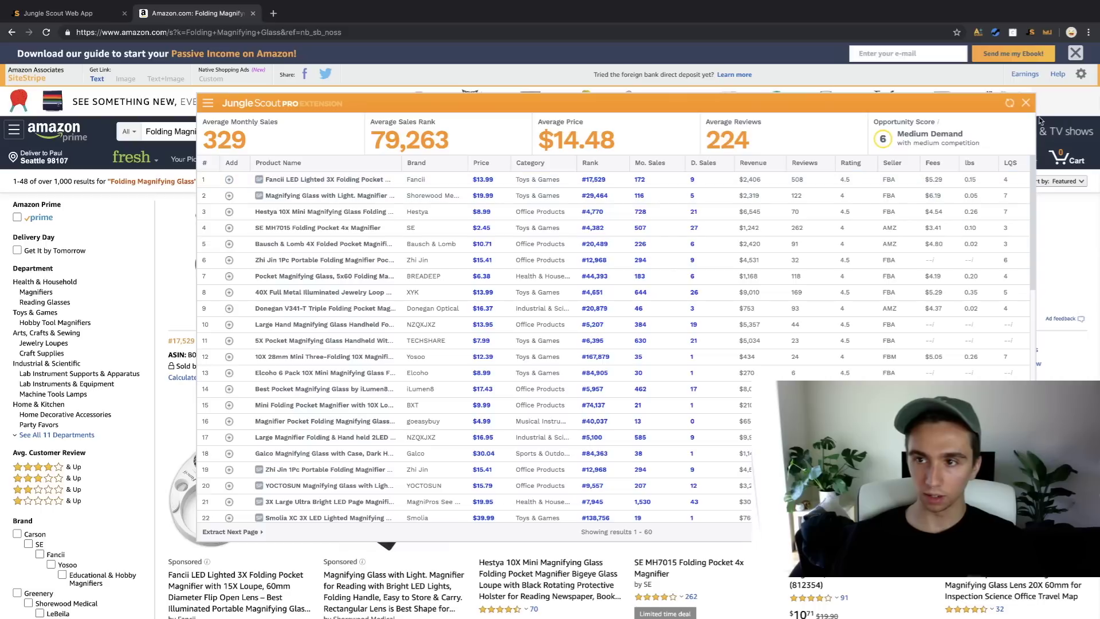
{"action": "left_click", "coordinate": [1025, 102]}
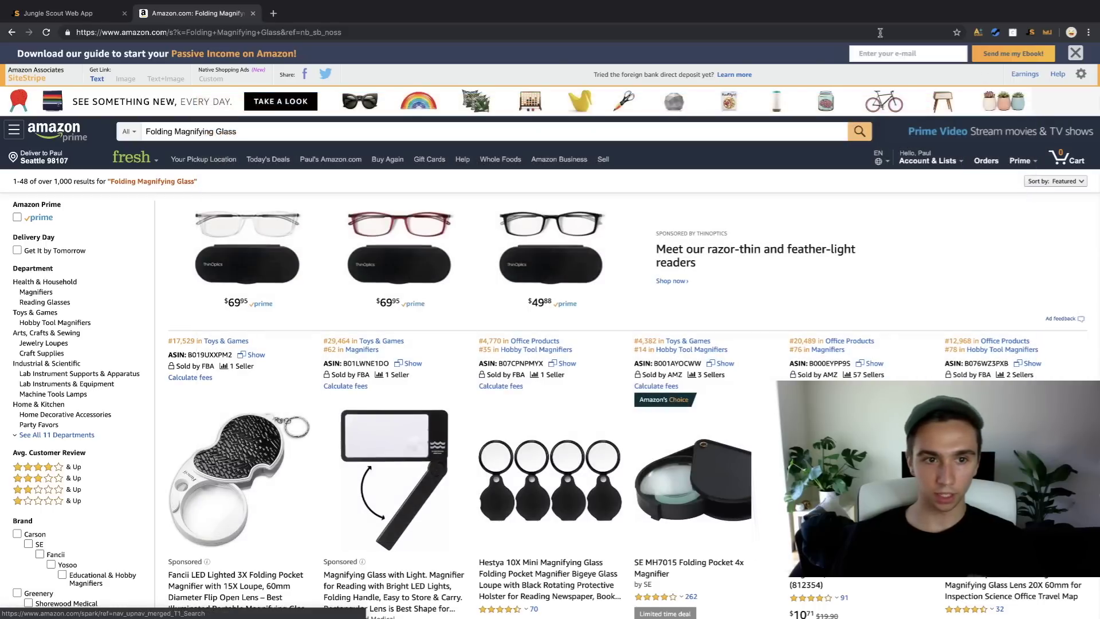
Close the magnifying glass search page and look through the toy and craft listings in the Jungle Scout database down to the mica powder pigment.
{"action": "left_click", "coordinate": [67, 16]}
{"action": "left_click", "coordinate": [253, 13]}
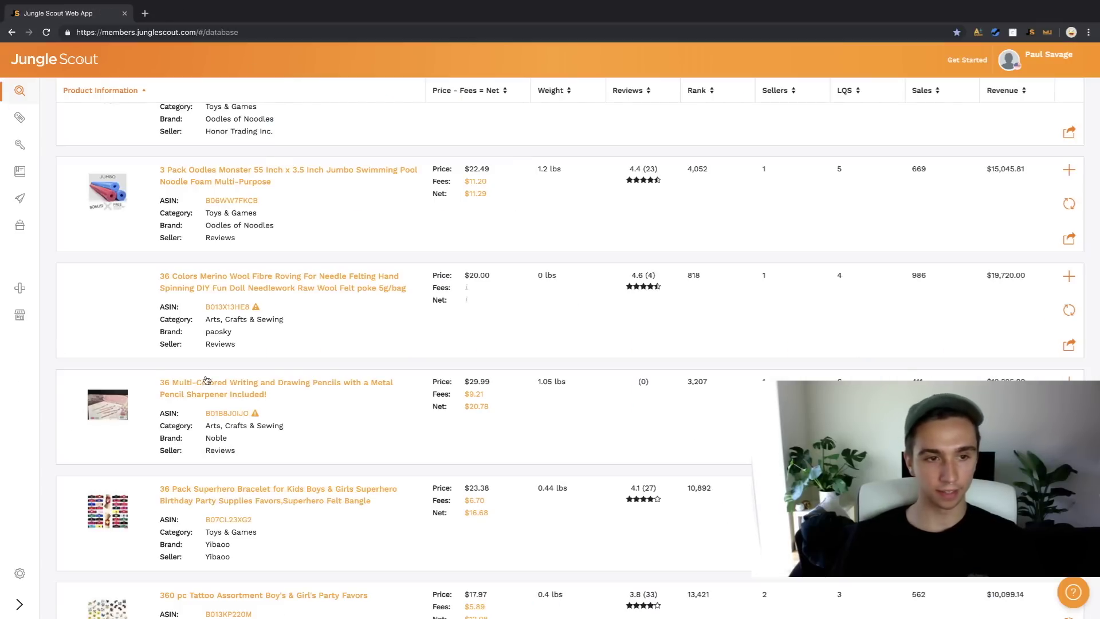
{"action": "scroll", "coordinate": [154, 405], "scroll_direction": "down", "scroll_amount": 3}
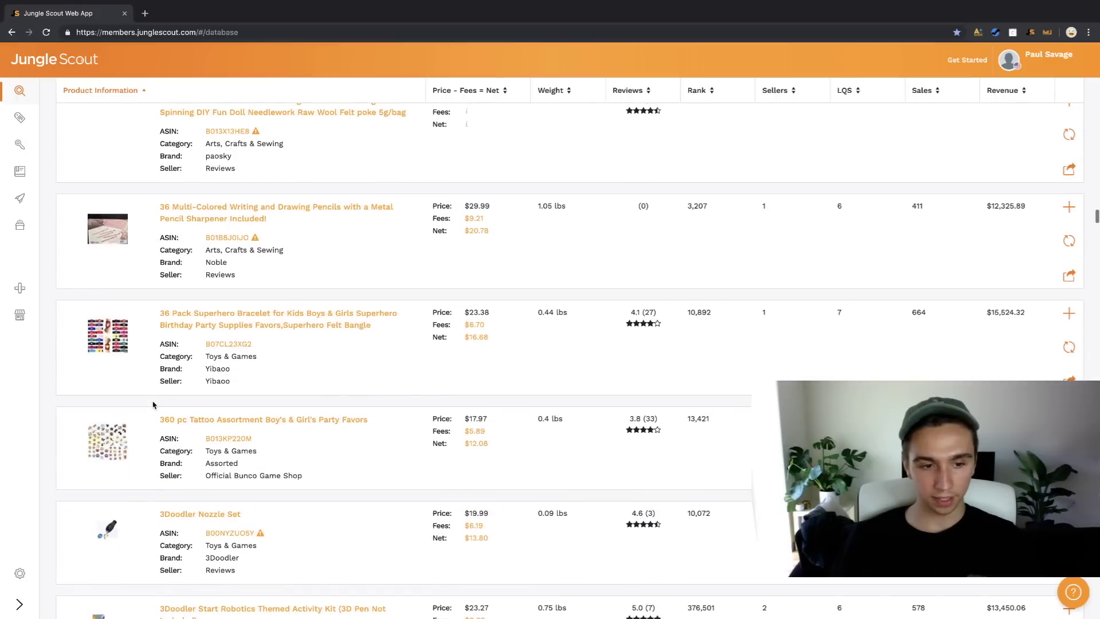
{"action": "scroll", "coordinate": [153, 405], "scroll_direction": "down", "scroll_amount": 3}
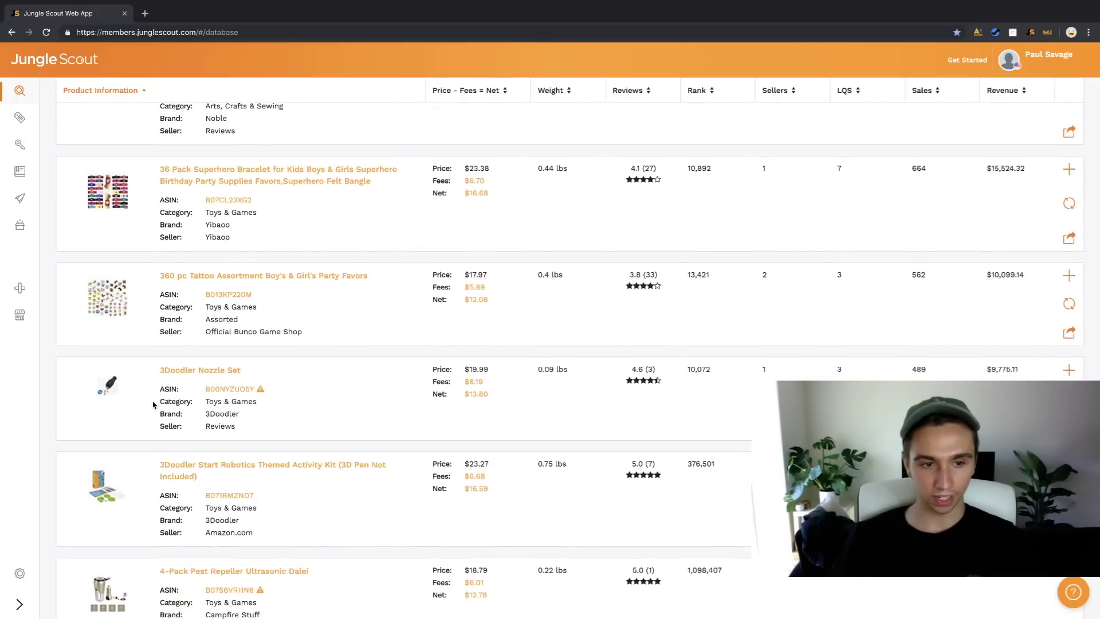
{"action": "scroll", "coordinate": [153, 405], "scroll_direction": "down", "scroll_amount": 1}
{"action": "scroll", "coordinate": [153, 405], "scroll_direction": "down", "scroll_amount": 2}
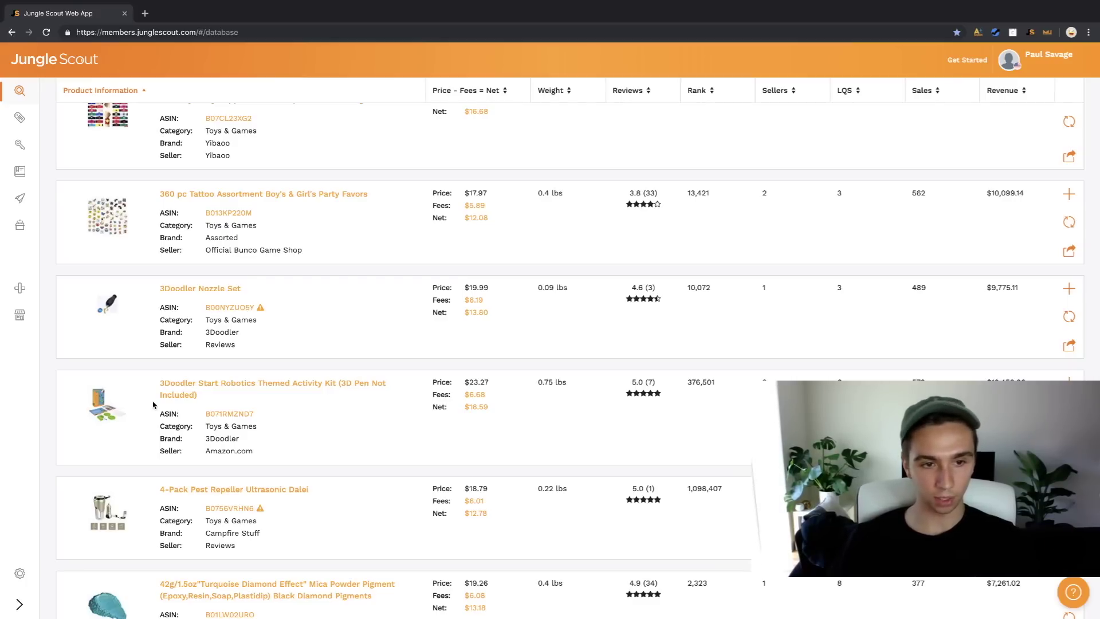
{"action": "scroll", "coordinate": [153, 406], "scroll_direction": "down", "scroll_amount": 3}
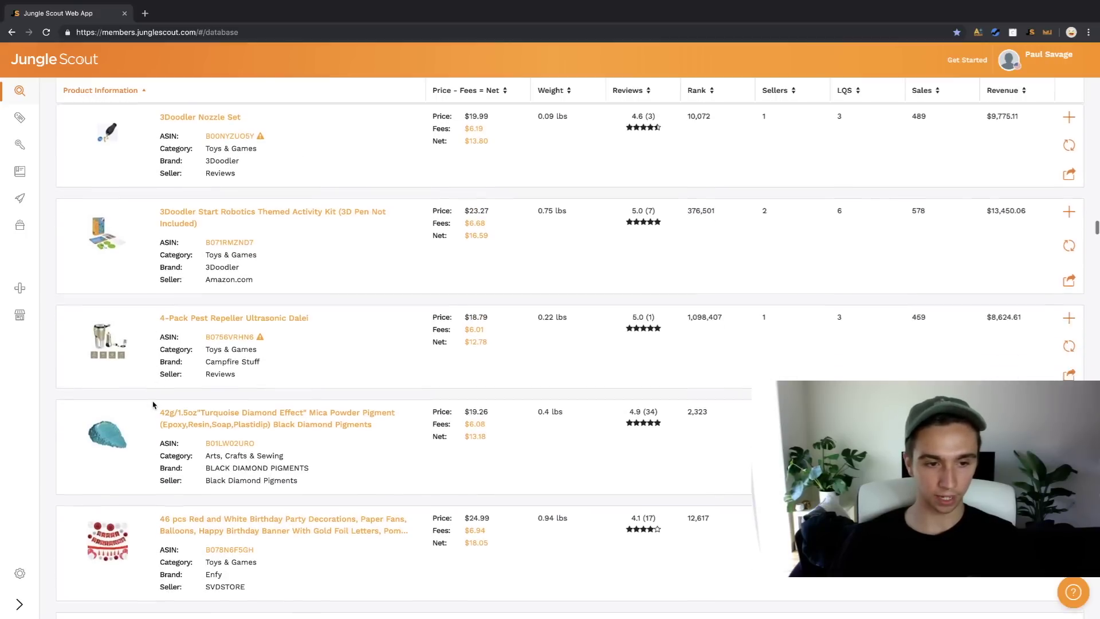
{"action": "scroll", "coordinate": [152, 405], "scroll_direction": "down", "scroll_amount": 1}
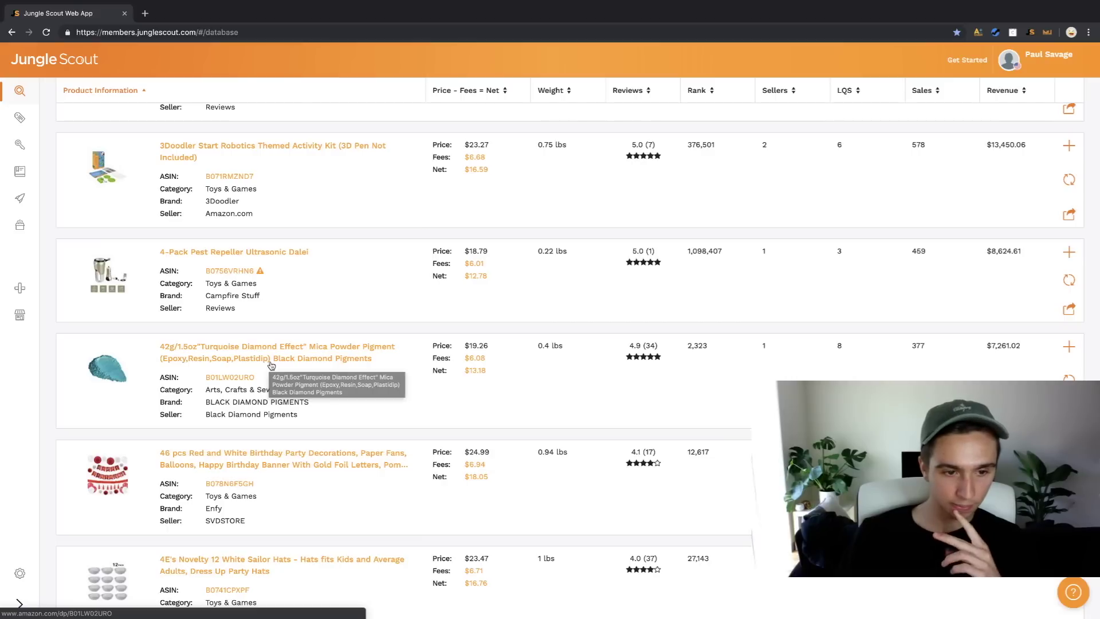
Open the Amazon page of the "Turquoise Diamond Effect" Mica Powder Pigment in a new tab and switch to it.
{"action": "right_click", "coordinate": [240, 351]}
{"action": "left_click", "coordinate": [260, 355]}
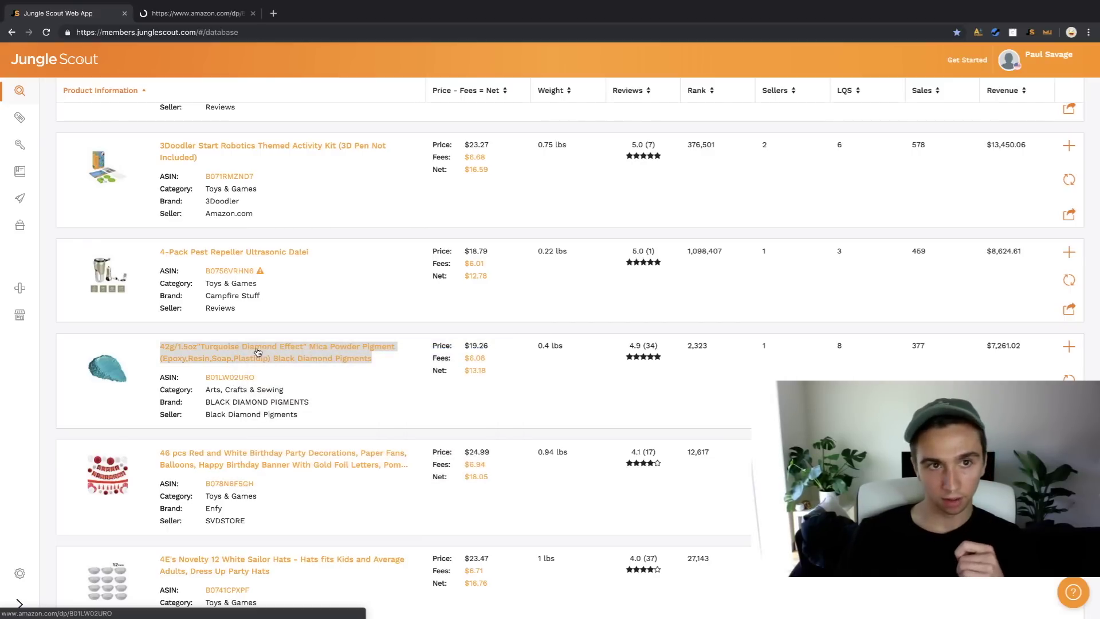
{"action": "left_click", "coordinate": [183, 20]}
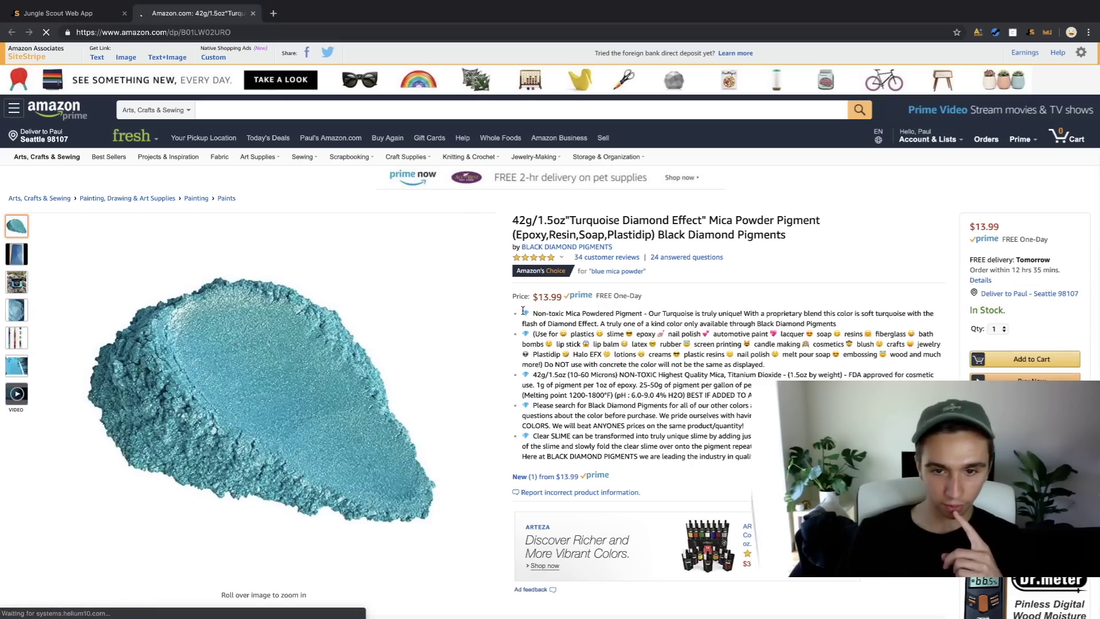
Examine the mica powder's description, product photos and color chart on its Amazon page.
{"action": "left_click_drag", "start_coordinate": [523, 310], "coordinate": [640, 493]}
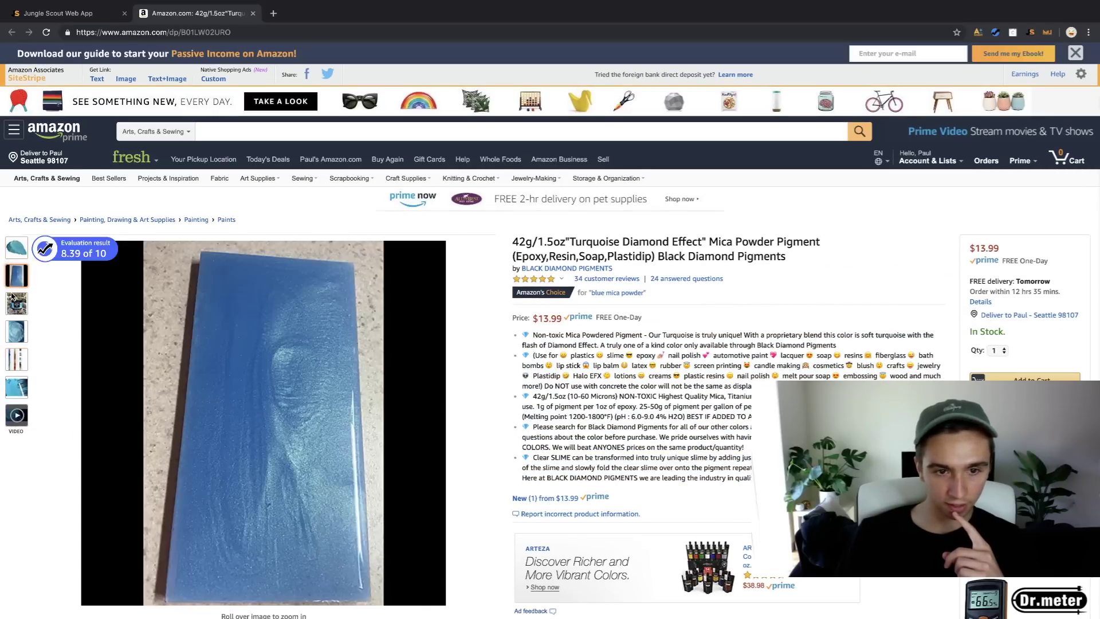
{"action": "mouse_move", "coordinate": [12, 304]}
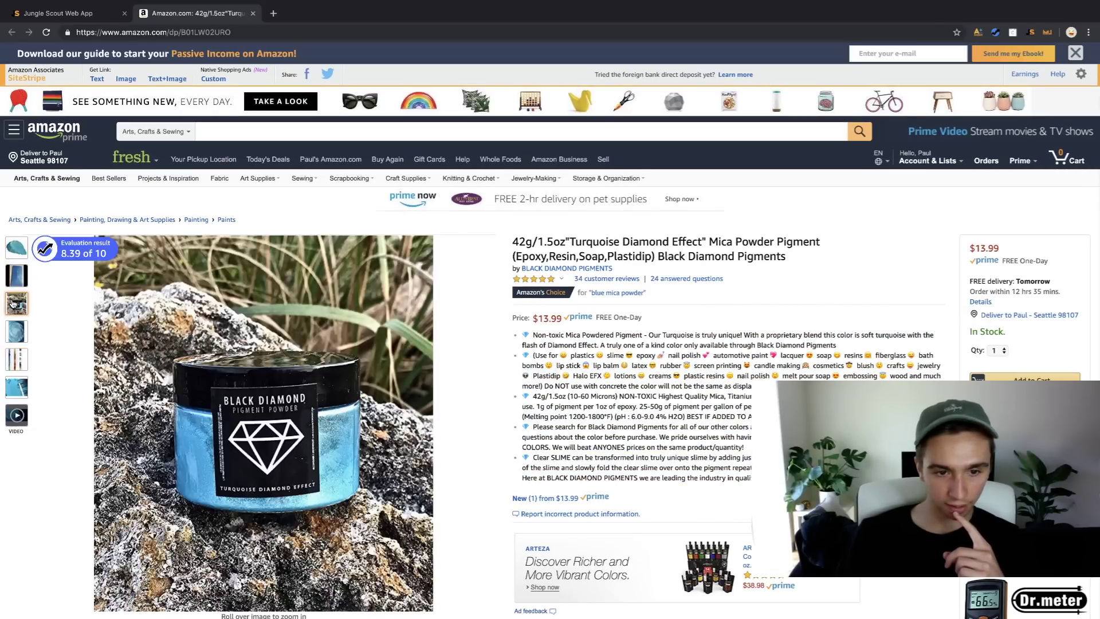
{"action": "mouse_move", "coordinate": [12, 326]}
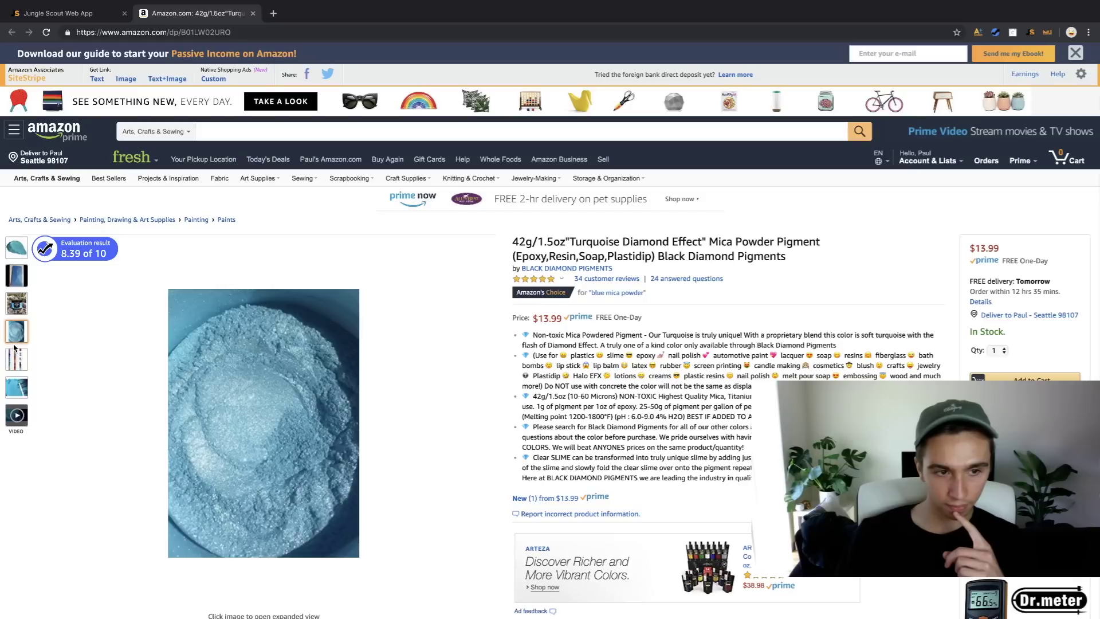
{"action": "mouse_move", "coordinate": [17, 362]}
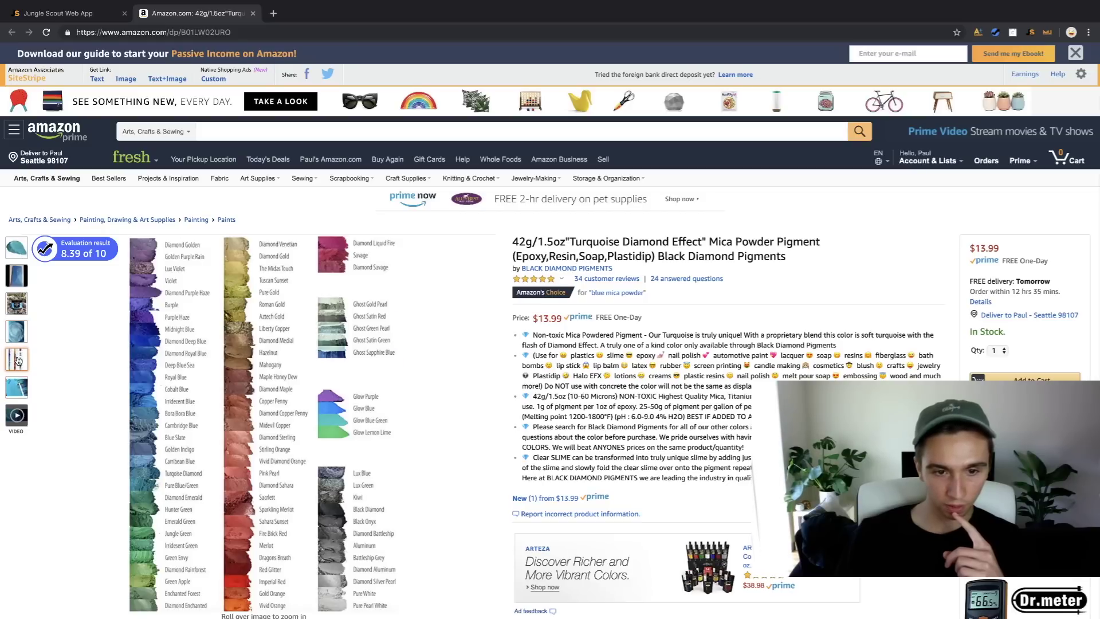
{"action": "scroll", "coordinate": [18, 360], "scroll_direction": "down", "scroll_amount": 1}
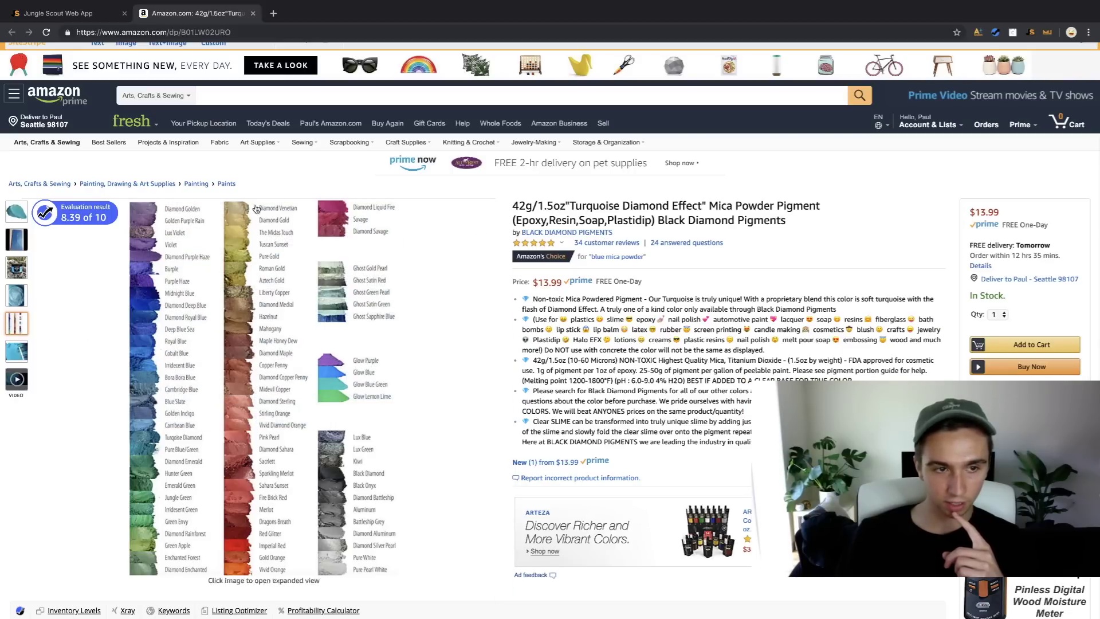
{"action": "mouse_move", "coordinate": [20, 242]}
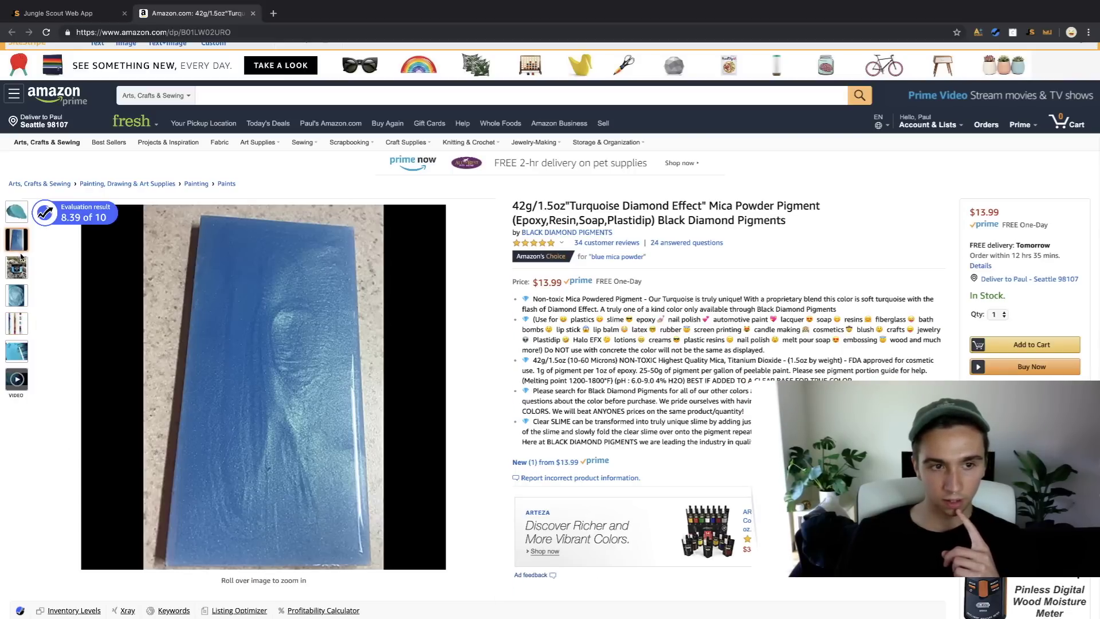
{"action": "mouse_move", "coordinate": [17, 267]}
{"action": "scroll", "coordinate": [813, 244], "scroll_direction": "down", "scroll_amount": 3}
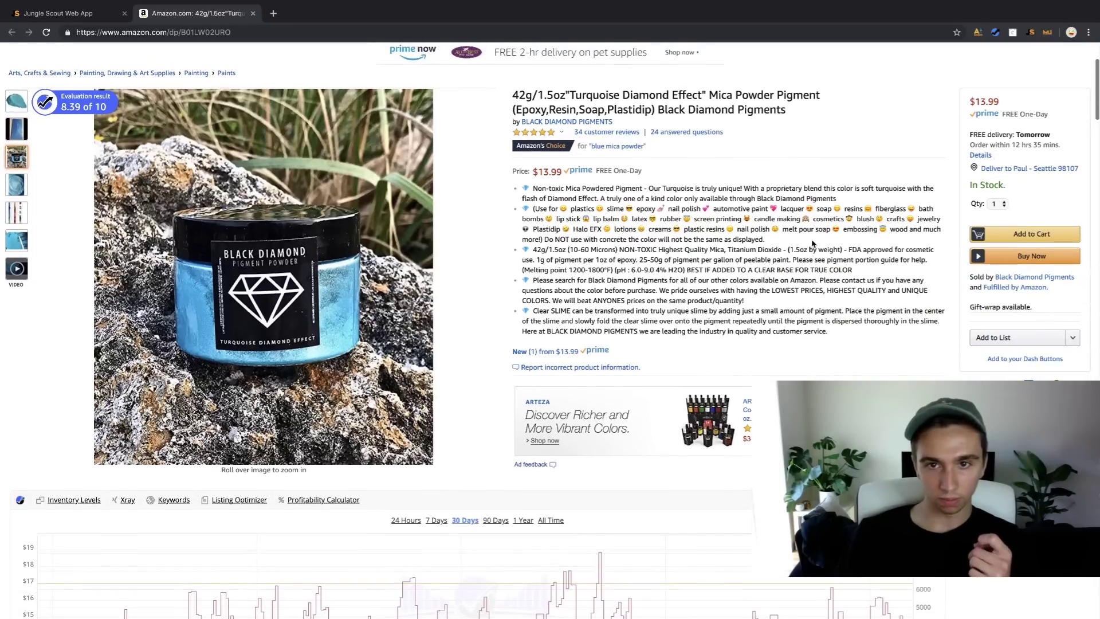
{"action": "scroll", "coordinate": [812, 244], "scroll_direction": "up", "scroll_amount": 3}
Search all Amazon departments for "mica powder pigment".
{"action": "left_click", "coordinate": [193, 132]}
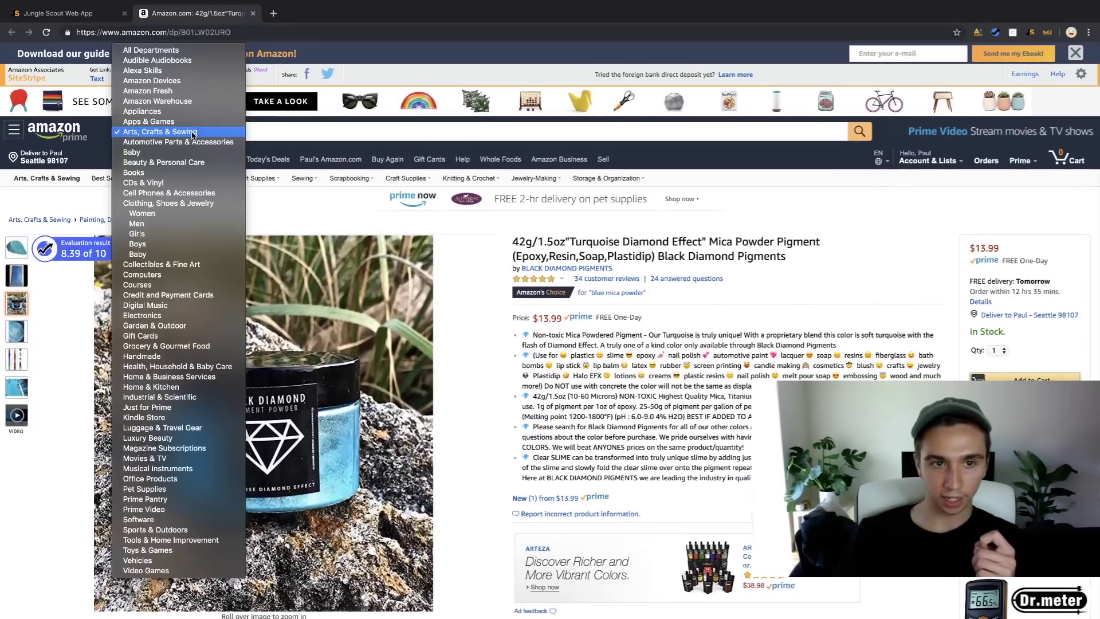
{"action": "left_click", "coordinate": [172, 51]}
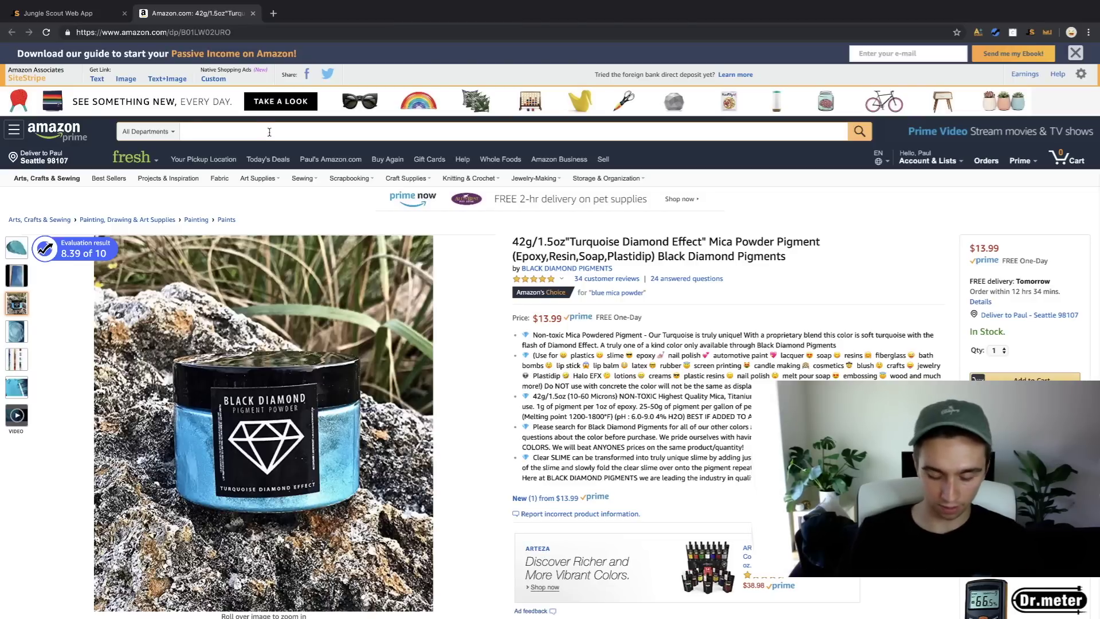
{"action": "type", "text": "mica pow"}
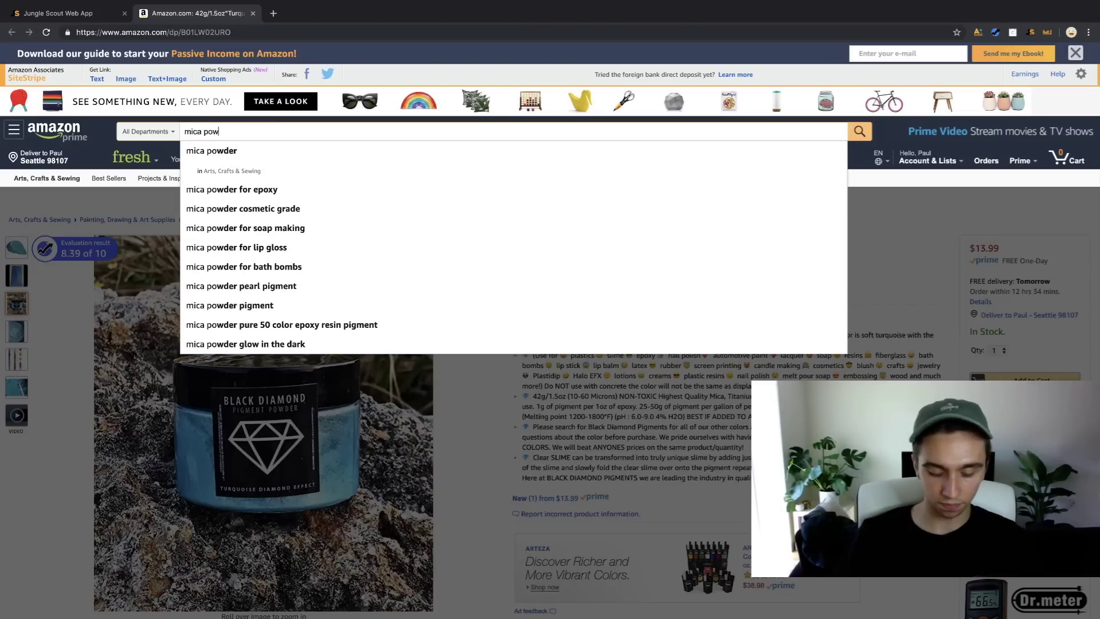
{"action": "type", "text": "der "}
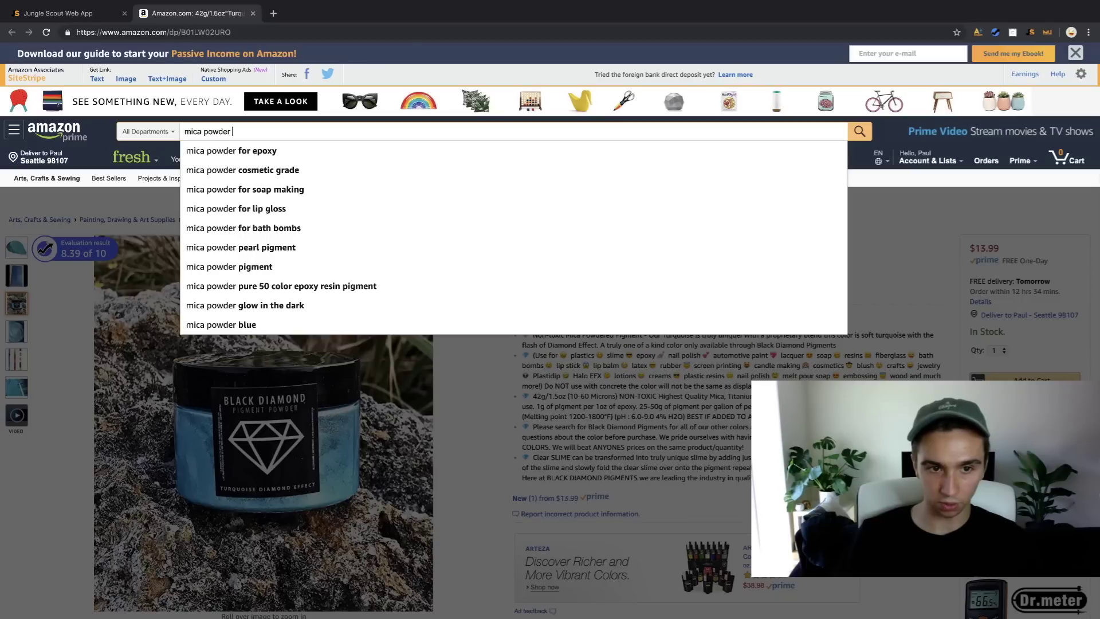
{"action": "type", "text": "p"}
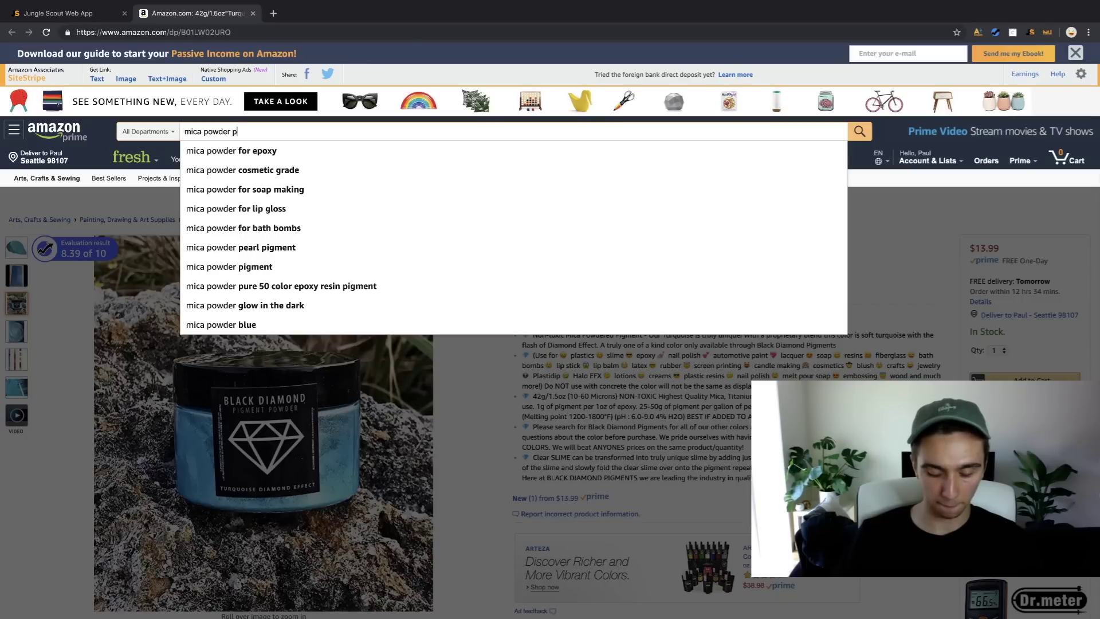
{"action": "type", "text": "igmen"}
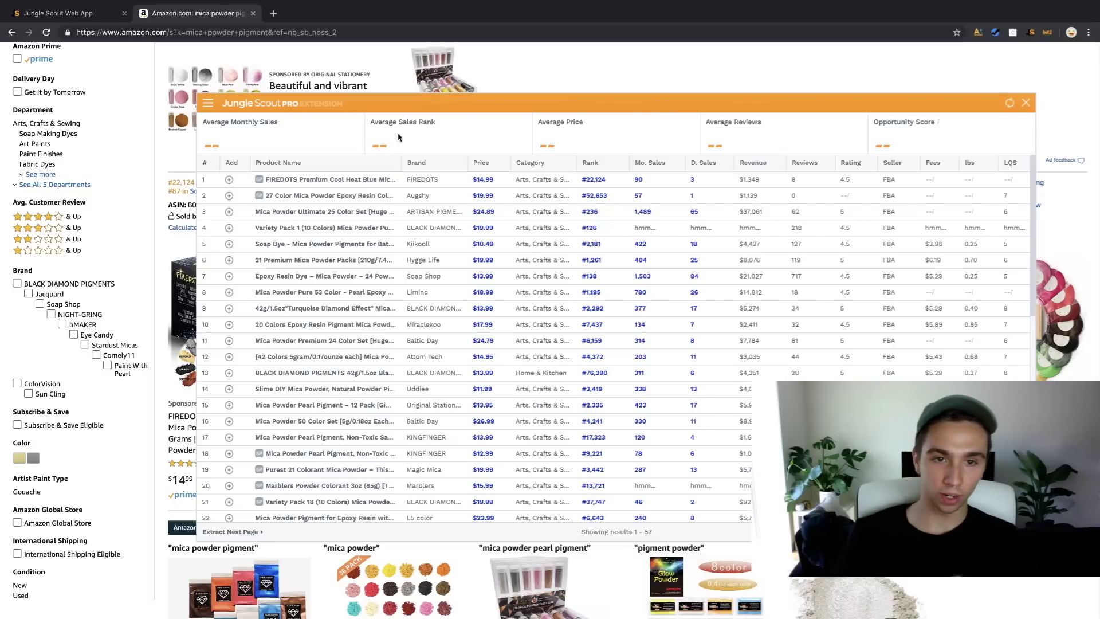
Filter the mica powder results in the Jungle Scout extension to a lowest estimated revenue of 5000, and close the filter settings.
{"action": "mouse_move", "coordinate": [310, 214]}
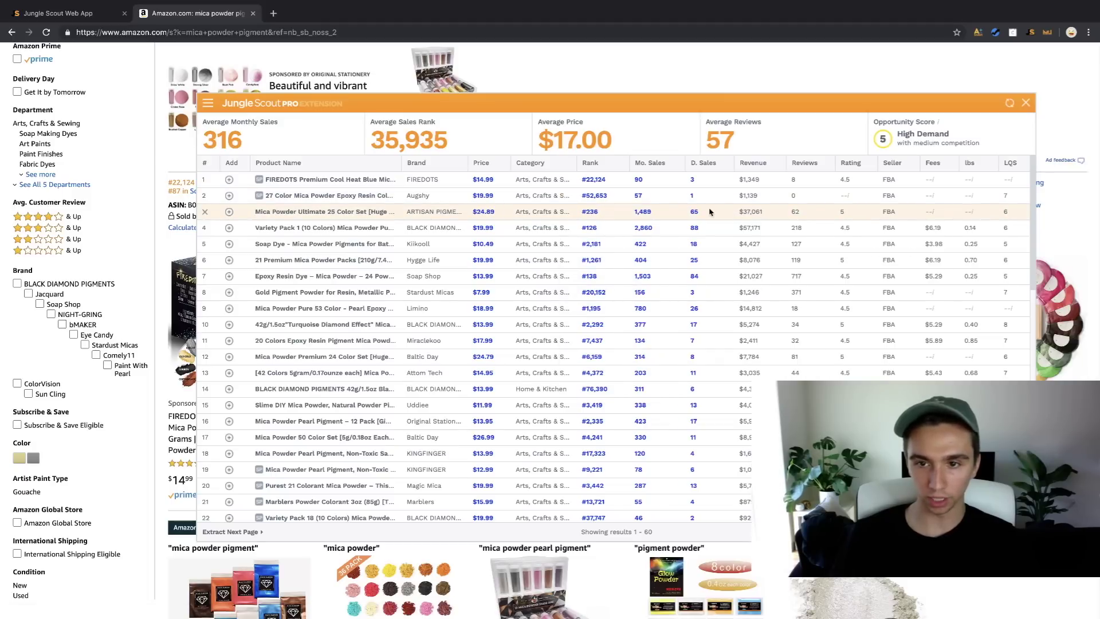
{"action": "mouse_move", "coordinate": [288, 229]}
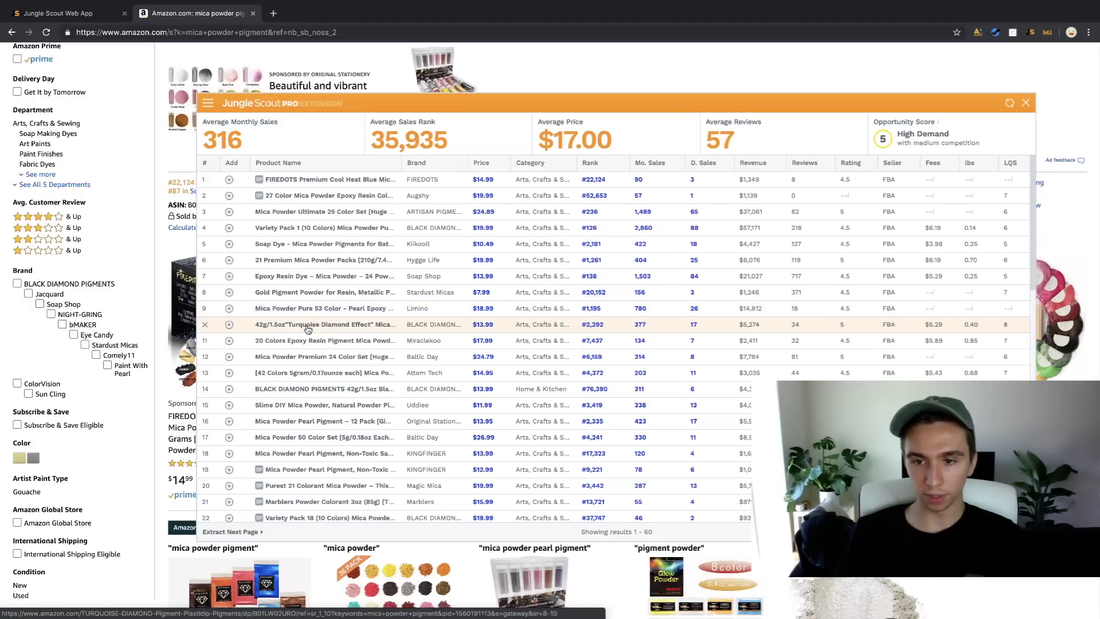
{"action": "left_click", "coordinate": [207, 105]}
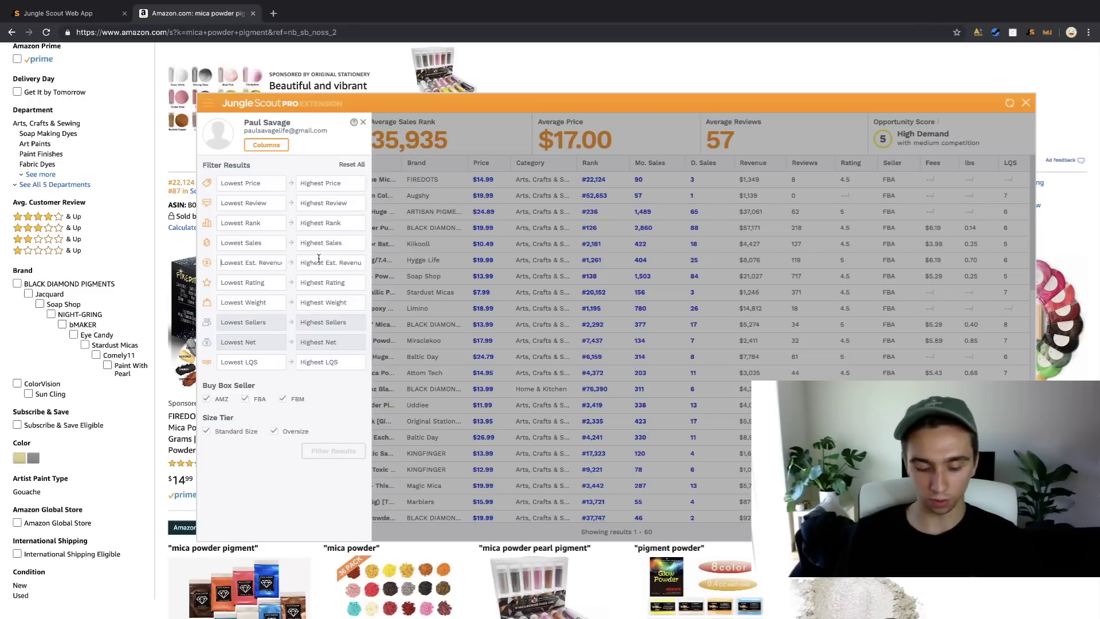
{"action": "type", "text": "5000"}
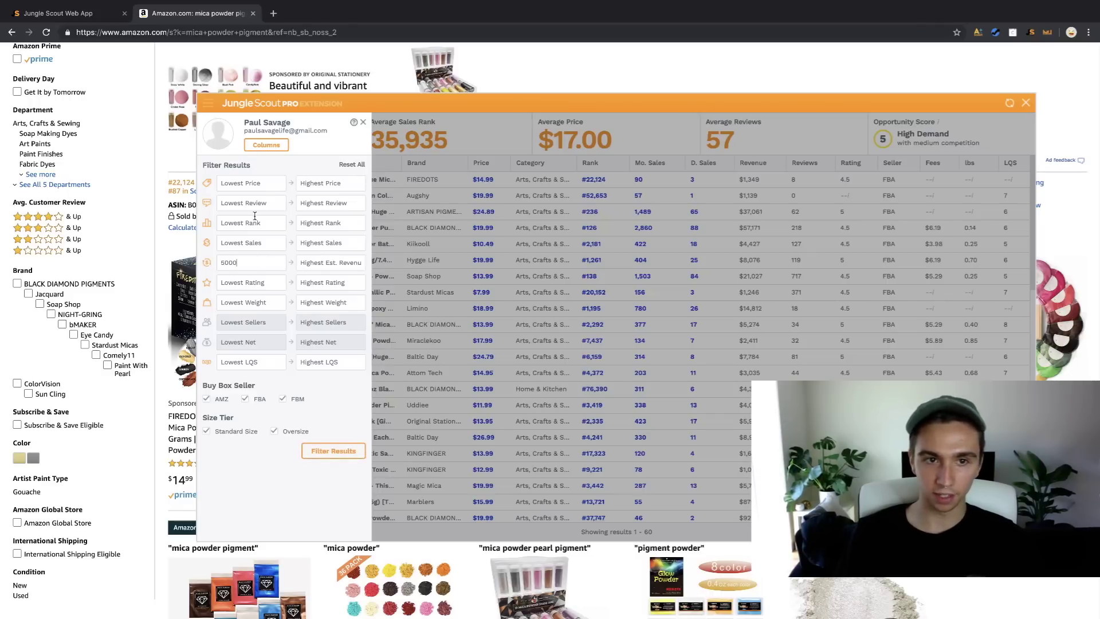
{"action": "left_click", "coordinate": [339, 450]}
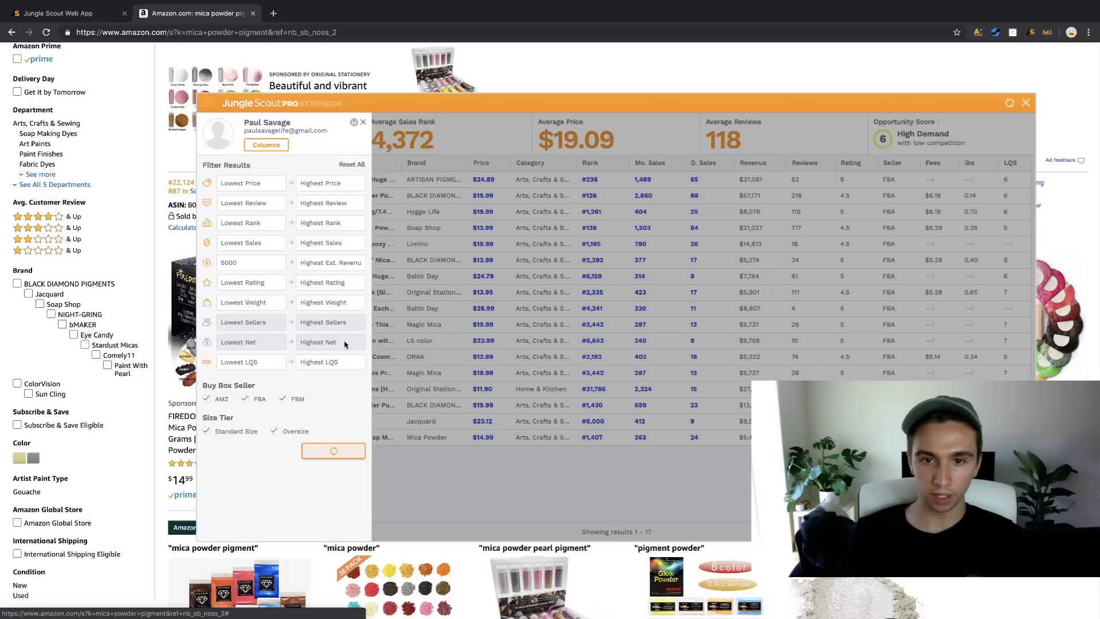
{"action": "left_click", "coordinate": [363, 123]}
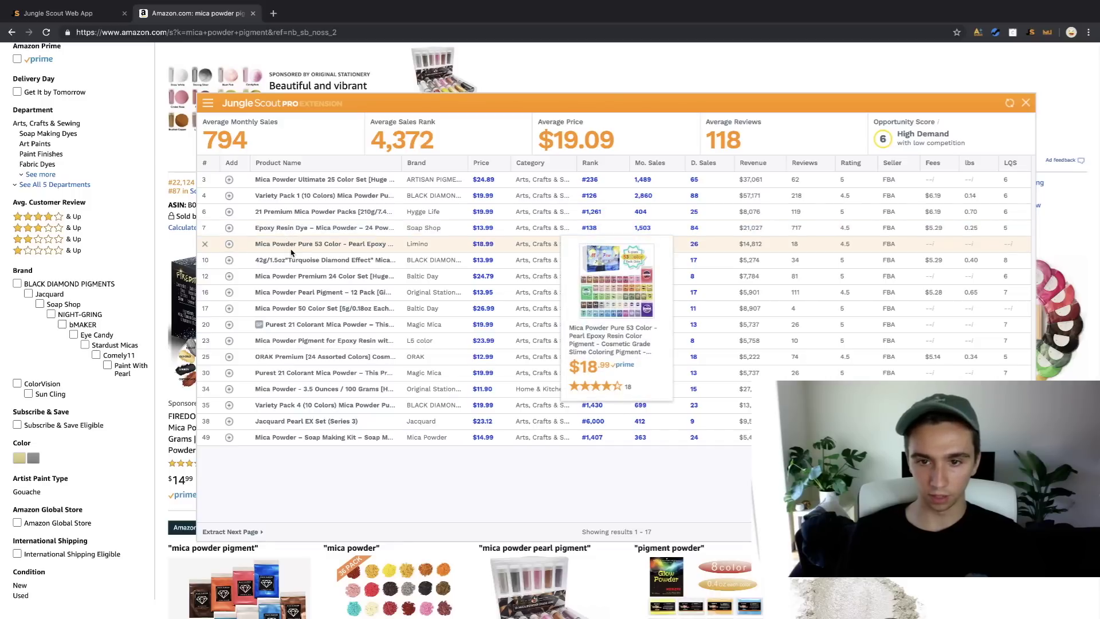
Open the Amazon page of the Baltic Day Mica Powder 50 Color Set and look through its title and product photos.
{"action": "left_click", "coordinate": [309, 312]}
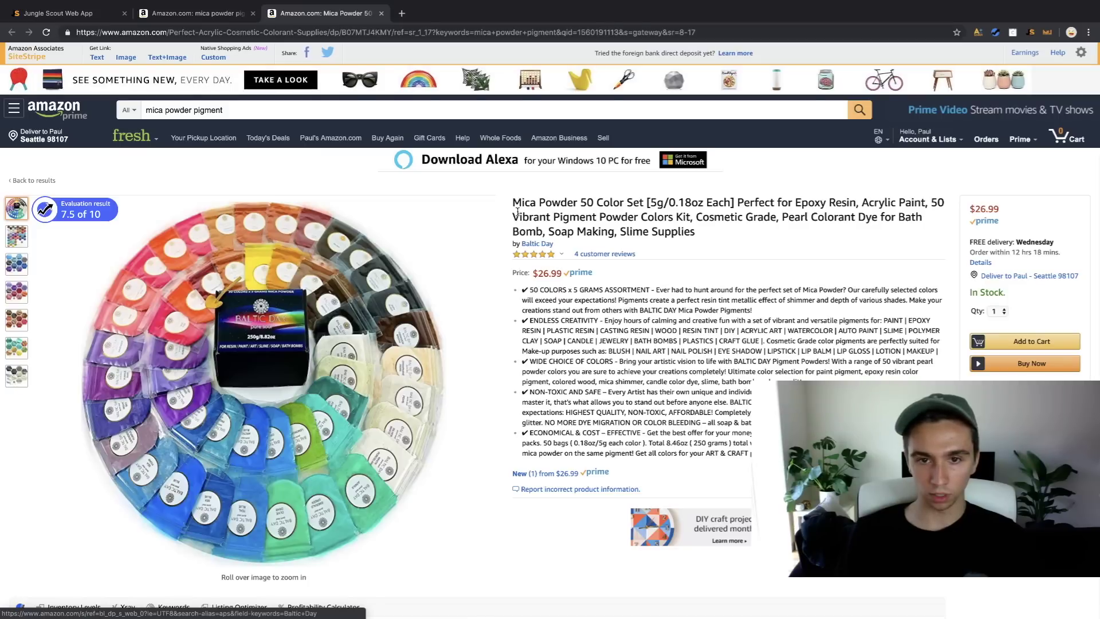
{"action": "left_click_drag", "start_coordinate": [513, 202], "coordinate": [574, 199]}
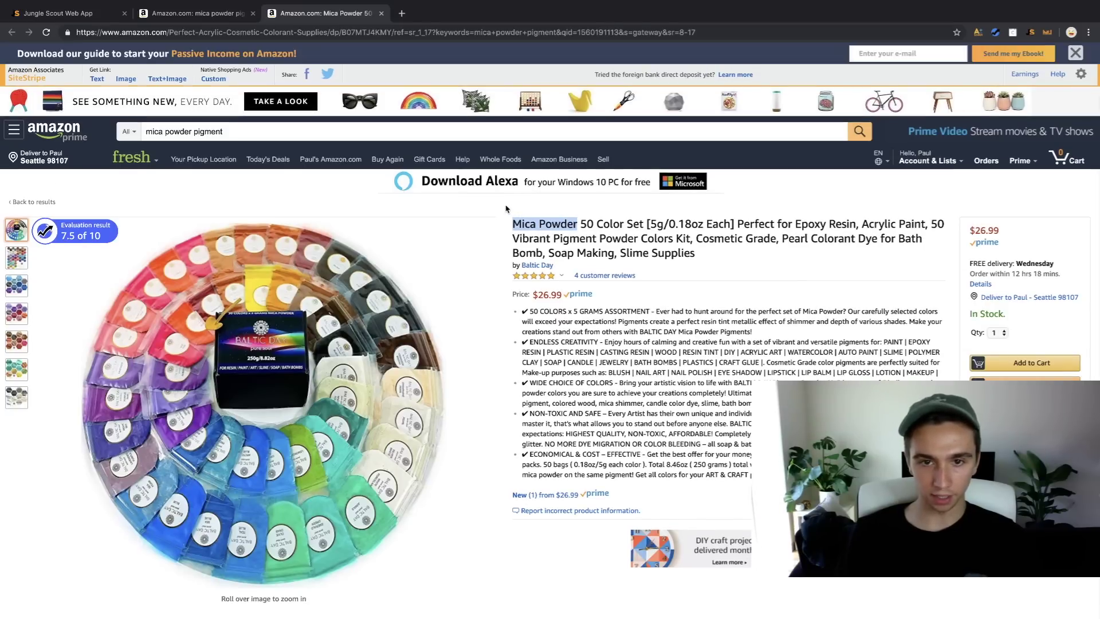
{"action": "left_click", "coordinate": [510, 224]}
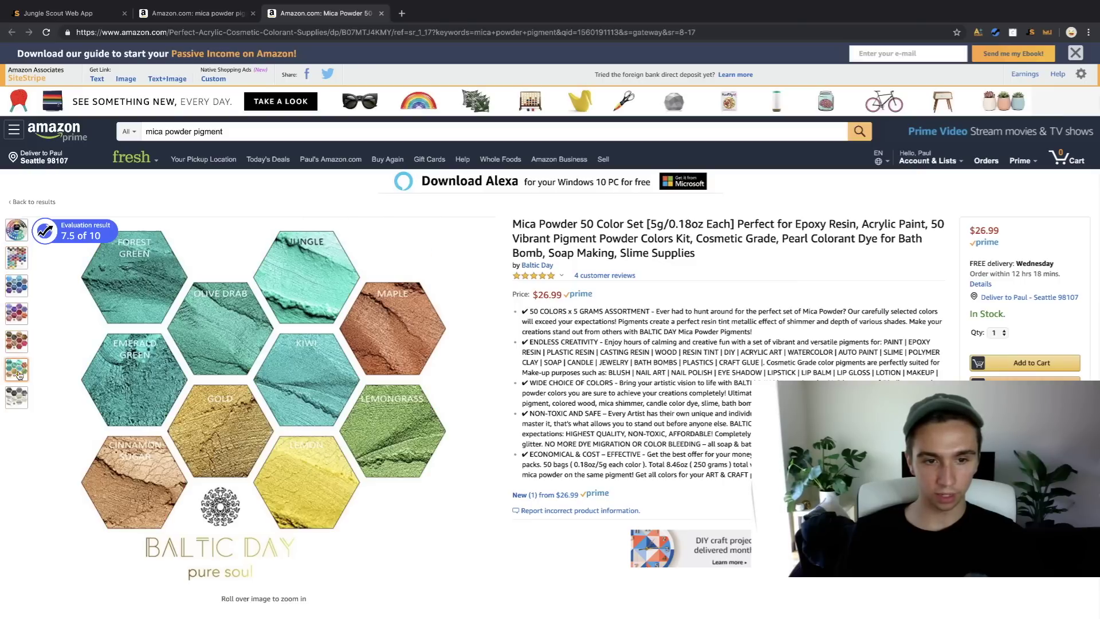
{"action": "mouse_move", "coordinate": [20, 396]}
{"action": "mouse_move", "coordinate": [13, 261]}
{"action": "mouse_move", "coordinate": [16, 230]}
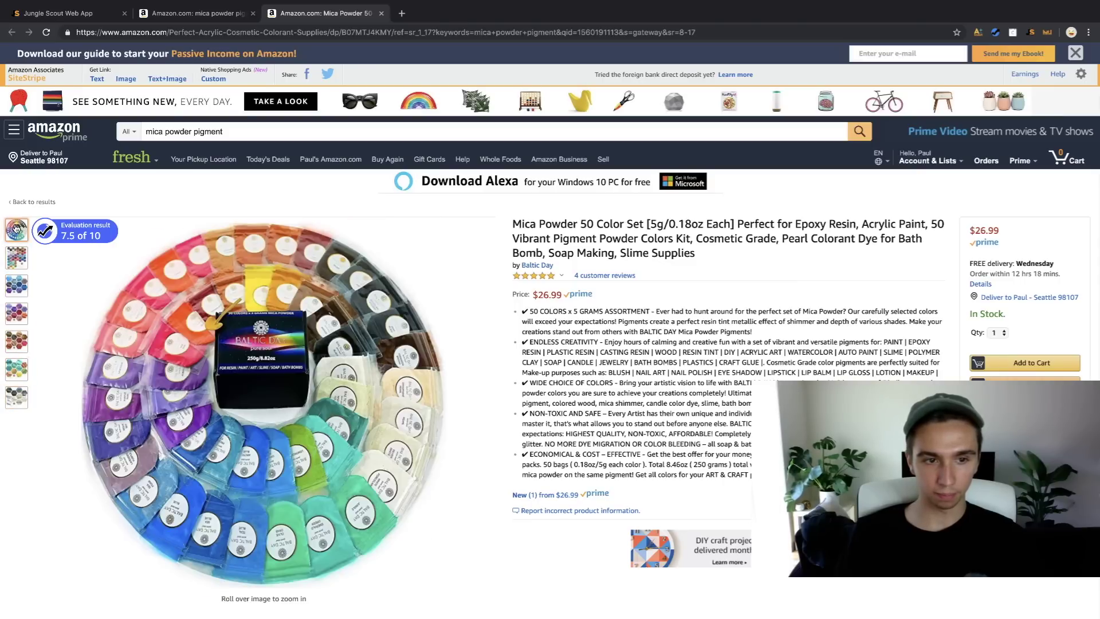
Examine the price and sales rank history of the 50 Color Set on its Amazon page.
{"action": "mouse_move", "coordinate": [241, 343]}
{"action": "scroll", "coordinate": [228, 445], "scroll_direction": "down", "scroll_amount": 7}
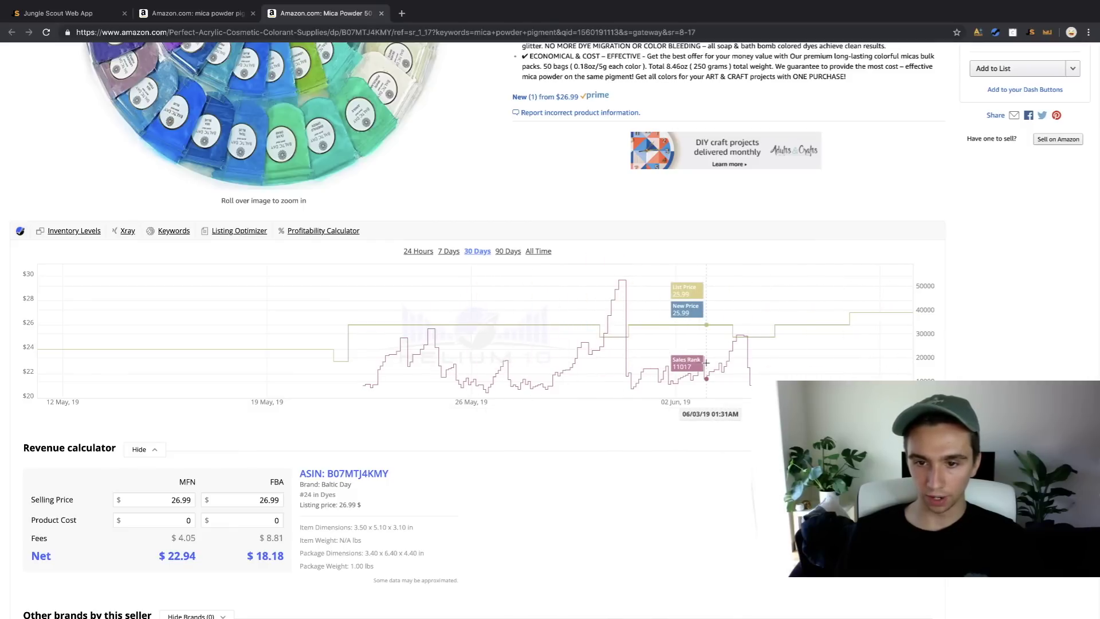
{"action": "scroll", "coordinate": [594, 325], "scroll_direction": "down", "scroll_amount": 4}
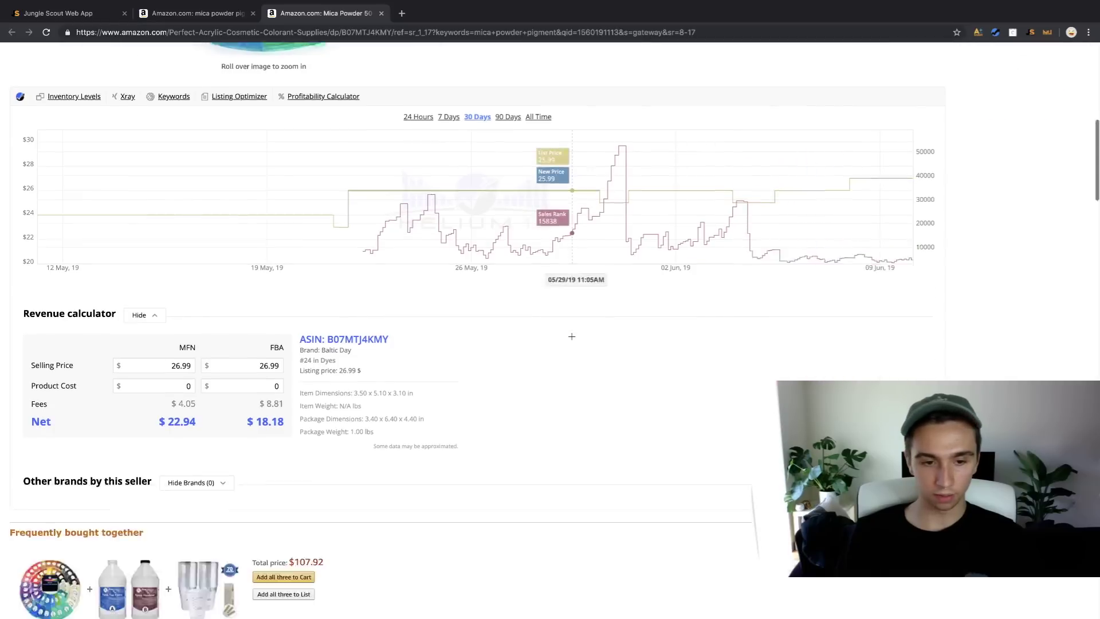
{"action": "scroll", "coordinate": [573, 332], "scroll_direction": "up", "scroll_amount": 5}
{"action": "scroll", "coordinate": [572, 336], "scroll_direction": "up", "scroll_amount": 1}
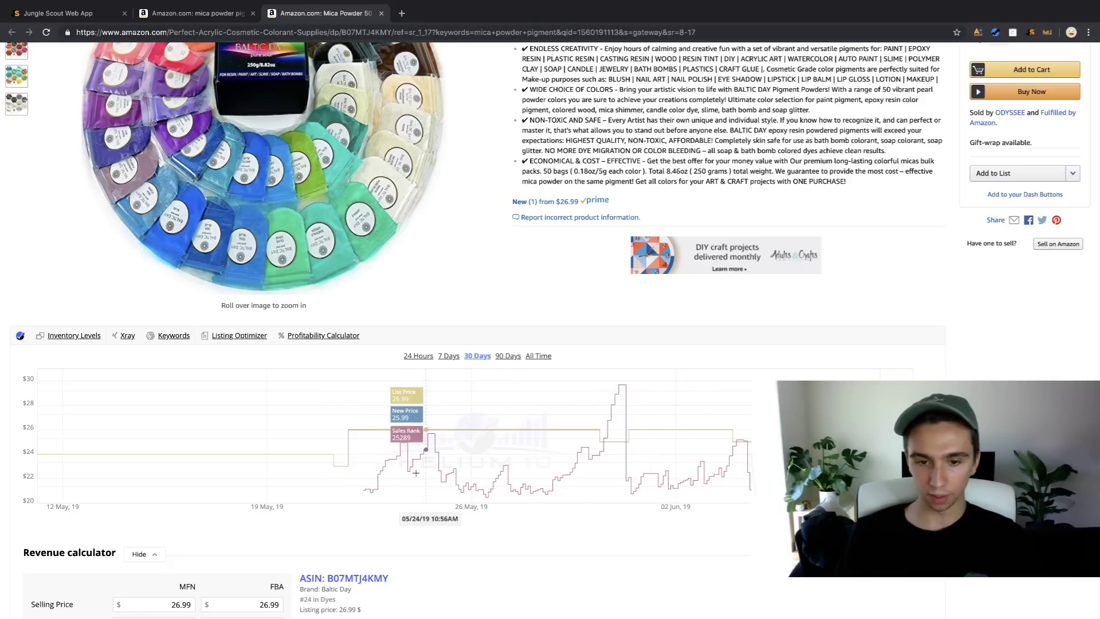
{"action": "scroll", "coordinate": [599, 492], "scroll_direction": "up", "scroll_amount": 5}
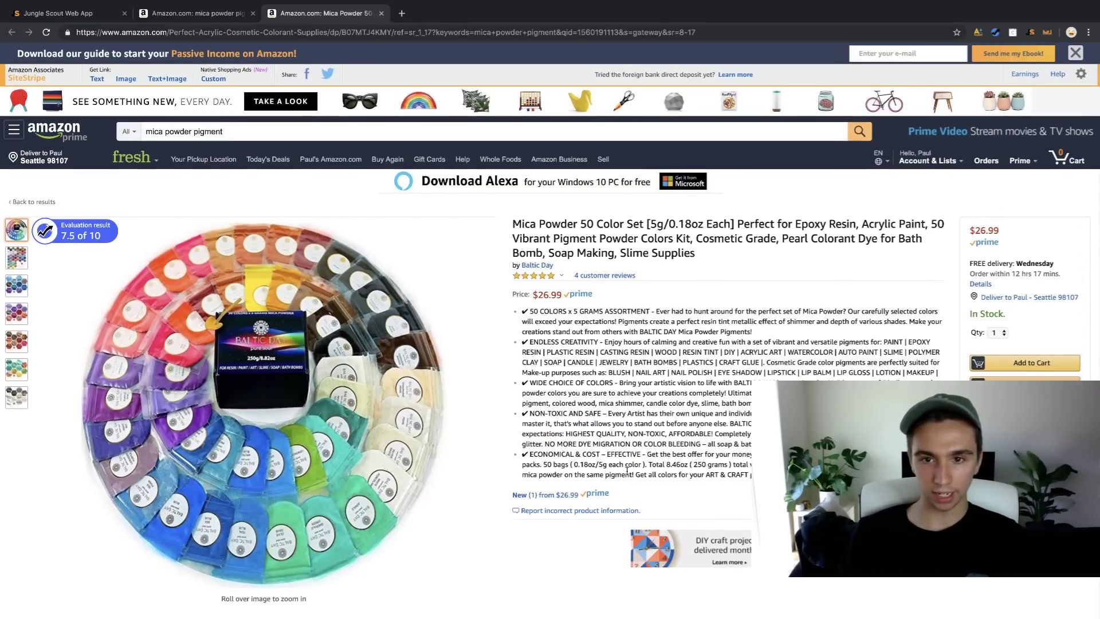
Open Alibaba in a new tab and search its products for "mica powder".
{"action": "left_click", "coordinate": [402, 13]}
{"action": "left_click", "coordinate": [287, 52]}
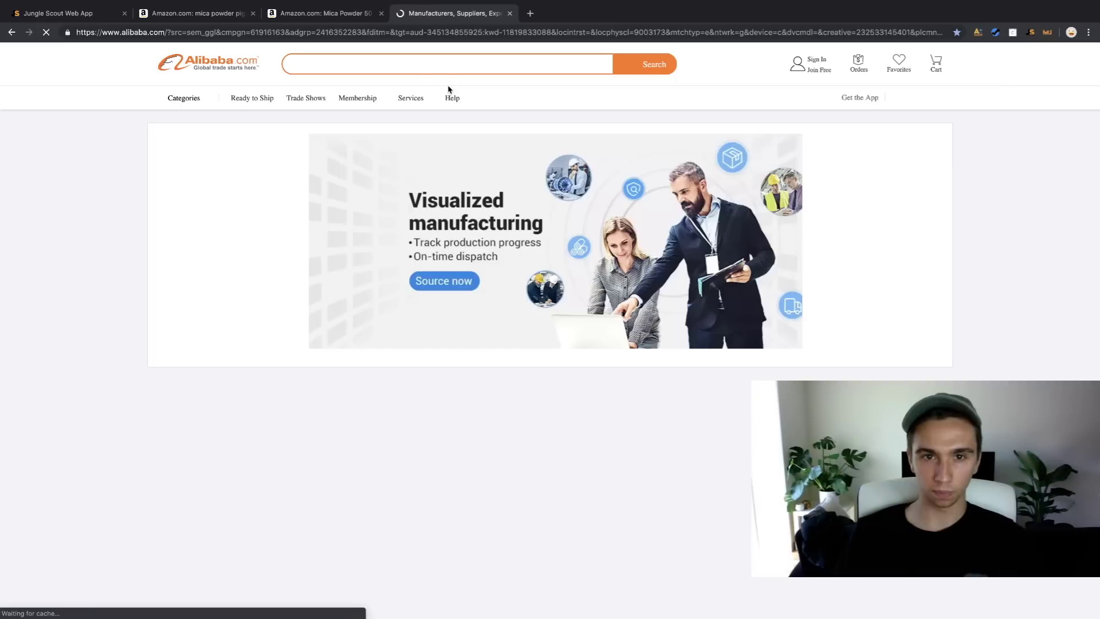
{"action": "left_click", "coordinate": [424, 64]}
{"action": "type", "text": "mica"}
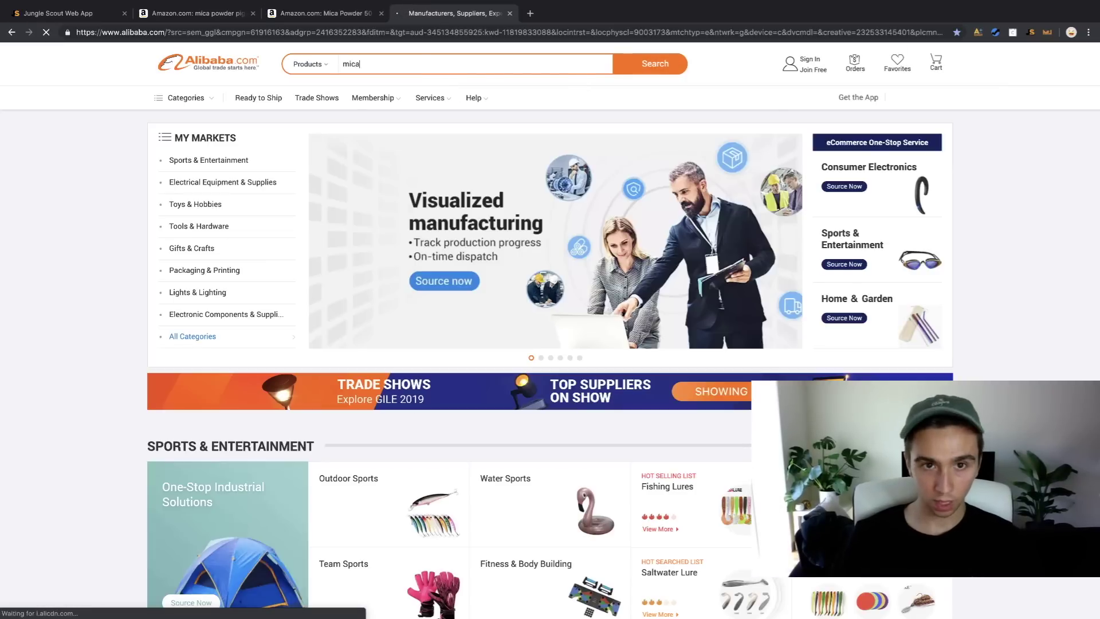
{"action": "type", "text": " powder"}
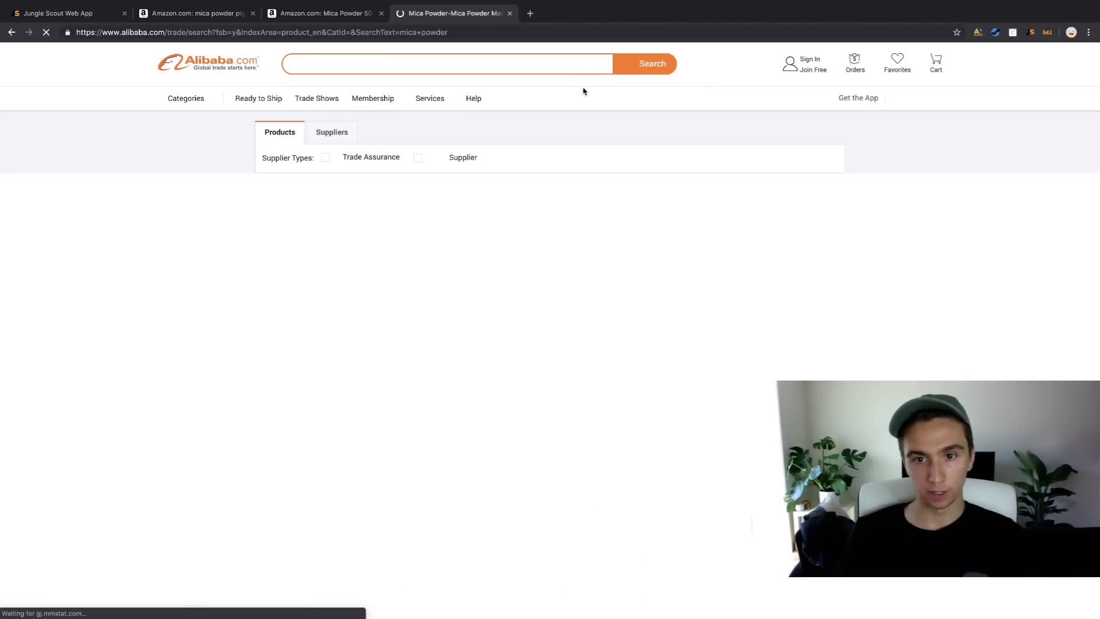
Examine the prices per kilogram and minimum orders of the mica powder listings on Alibaba.
{"action": "scroll", "coordinate": [584, 312], "scroll_direction": "down", "scroll_amount": 4}
{"action": "scroll", "coordinate": [584, 313], "scroll_direction": "down", "scroll_amount": 15}
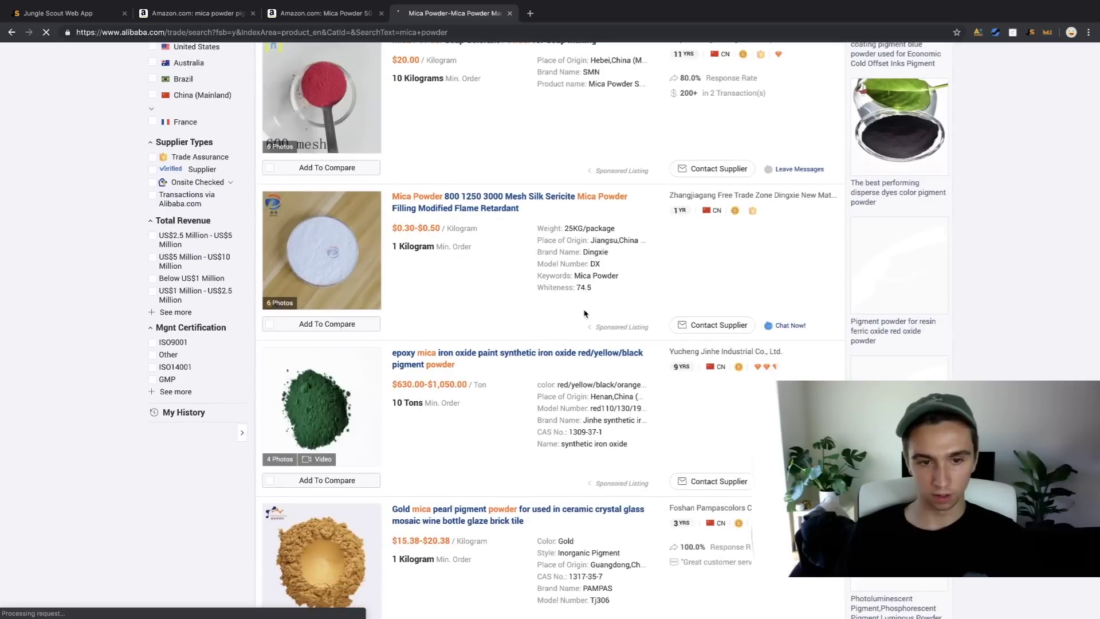
{"action": "scroll", "coordinate": [586, 309], "scroll_direction": "down", "scroll_amount": 12}
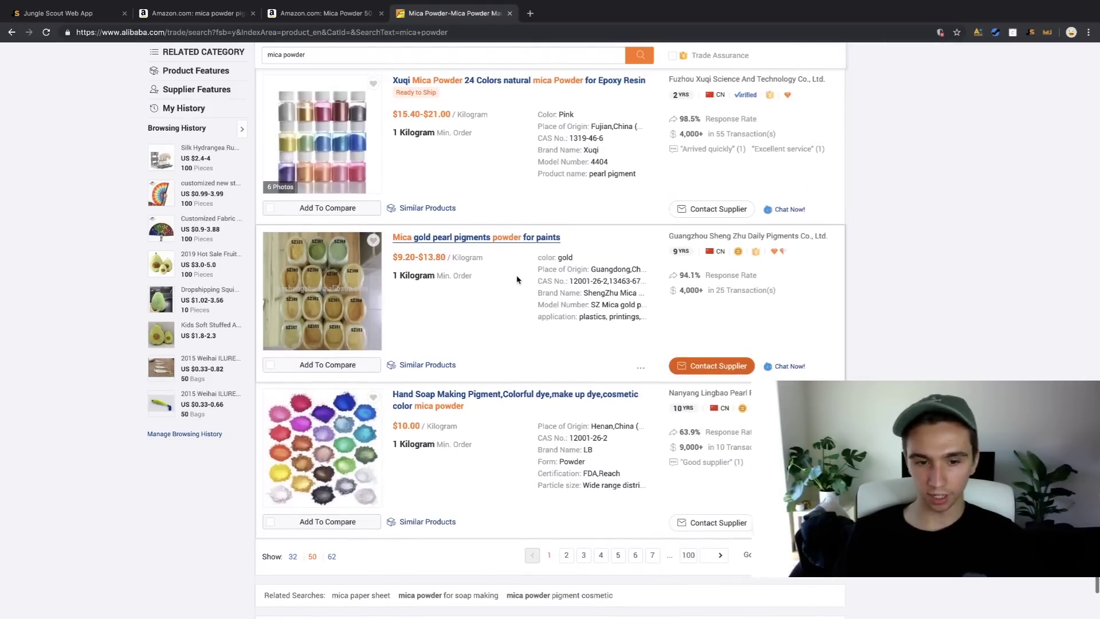
{"action": "scroll", "coordinate": [517, 279], "scroll_direction": "down", "scroll_amount": 1}
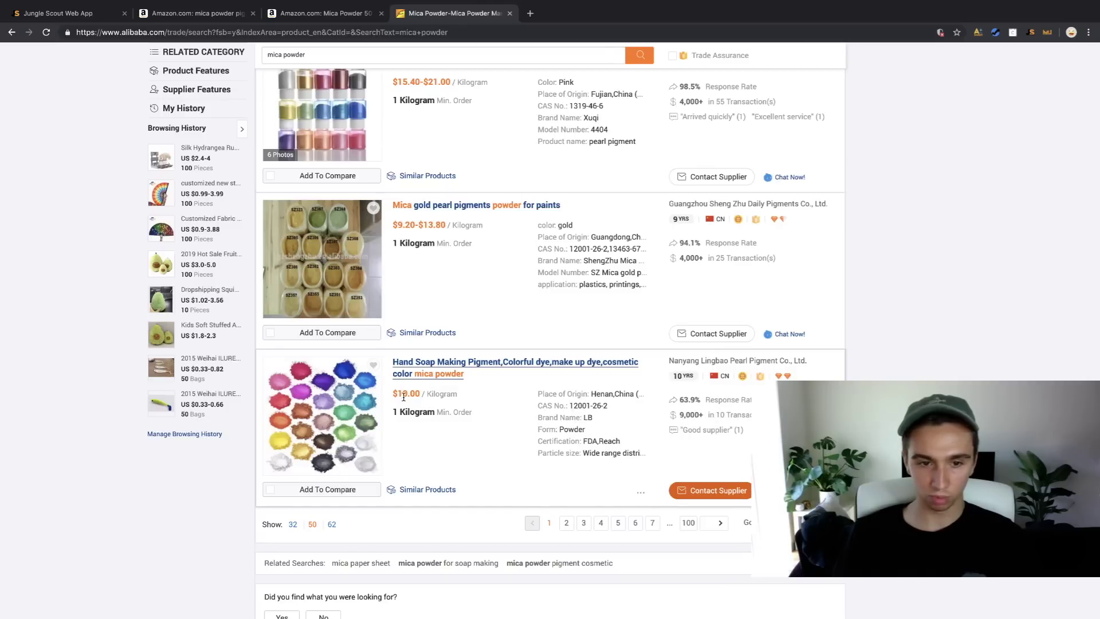
{"action": "scroll", "coordinate": [383, 416], "scroll_direction": "up", "scroll_amount": 20}
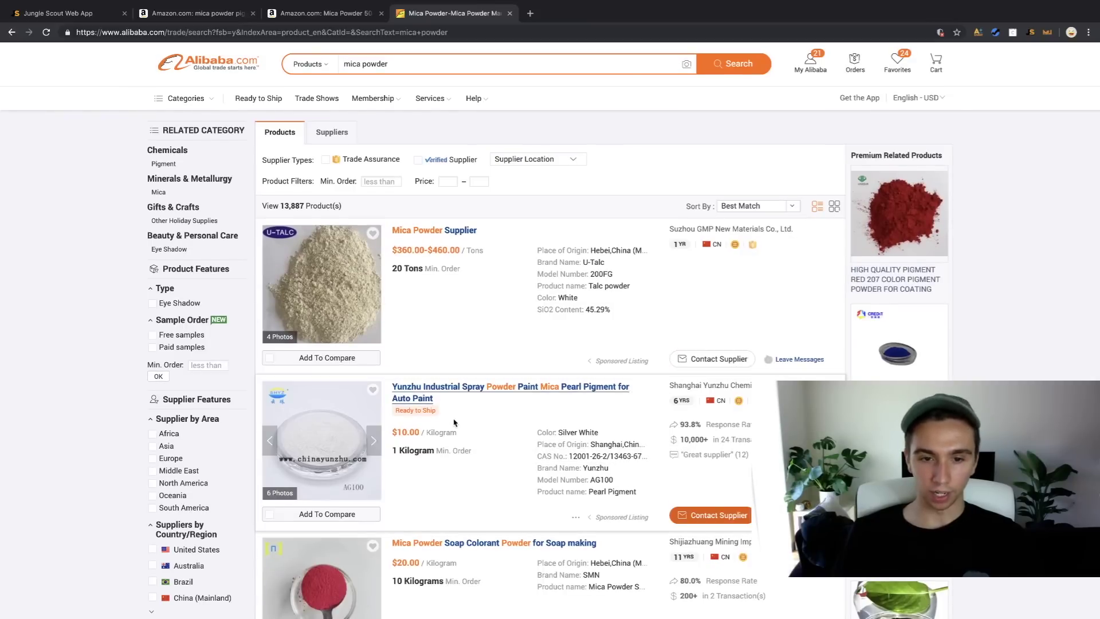
{"action": "scroll", "coordinate": [451, 422], "scroll_direction": "down", "scroll_amount": 3}
{"action": "scroll", "coordinate": [449, 421], "scroll_direction": "down", "scroll_amount": 4}
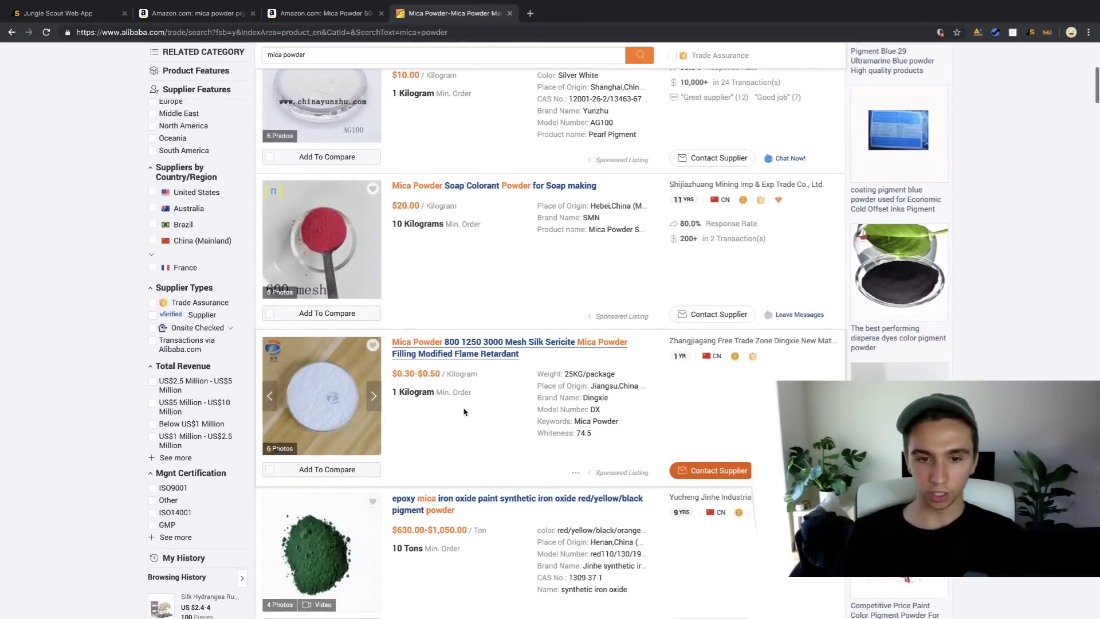
Return to the 50 Color Set's Amazon page, check its sales in the Jungle Scout extension, and close the extension.
{"action": "left_click", "coordinate": [348, 12]}
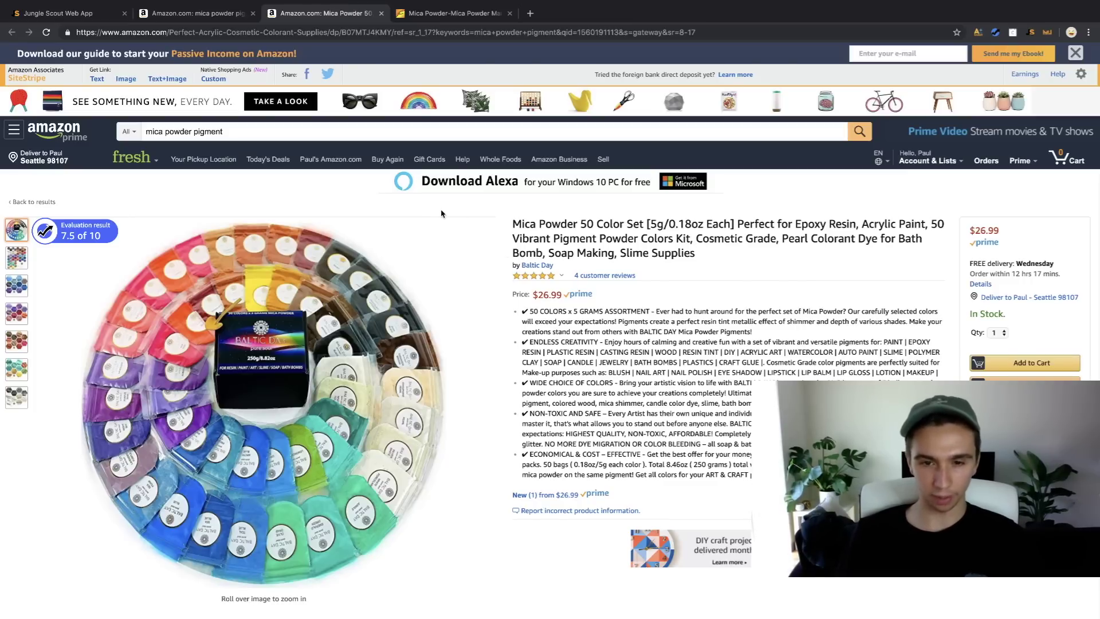
{"action": "left_click", "coordinate": [1030, 31]}
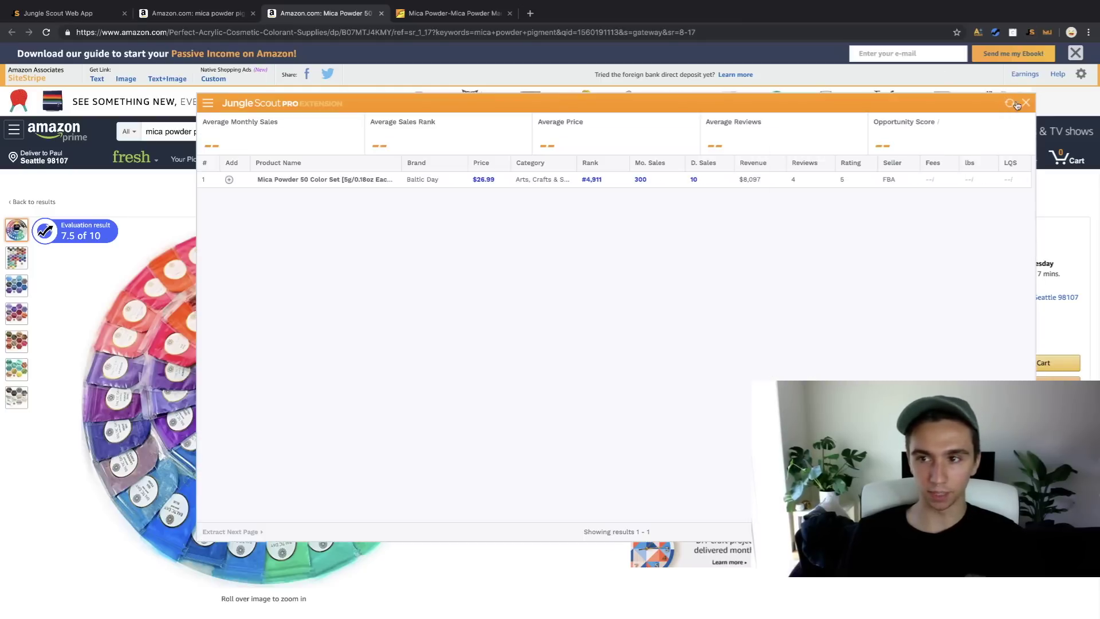
{"action": "left_click", "coordinate": [1025, 103]}
Estimate the 50 Color Set's profit in the AMZScout FBA Calculator with a product cost of $7.
{"action": "left_click", "coordinate": [978, 32]}
{"action": "left_click", "coordinate": [916, 91]}
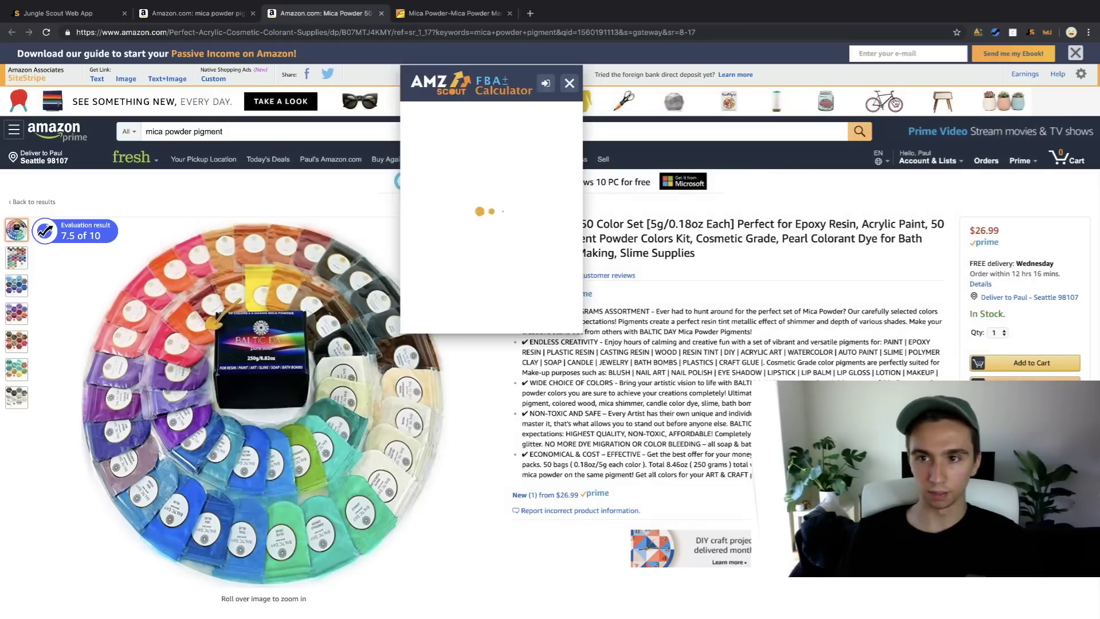
{"action": "type", "text": "7"}
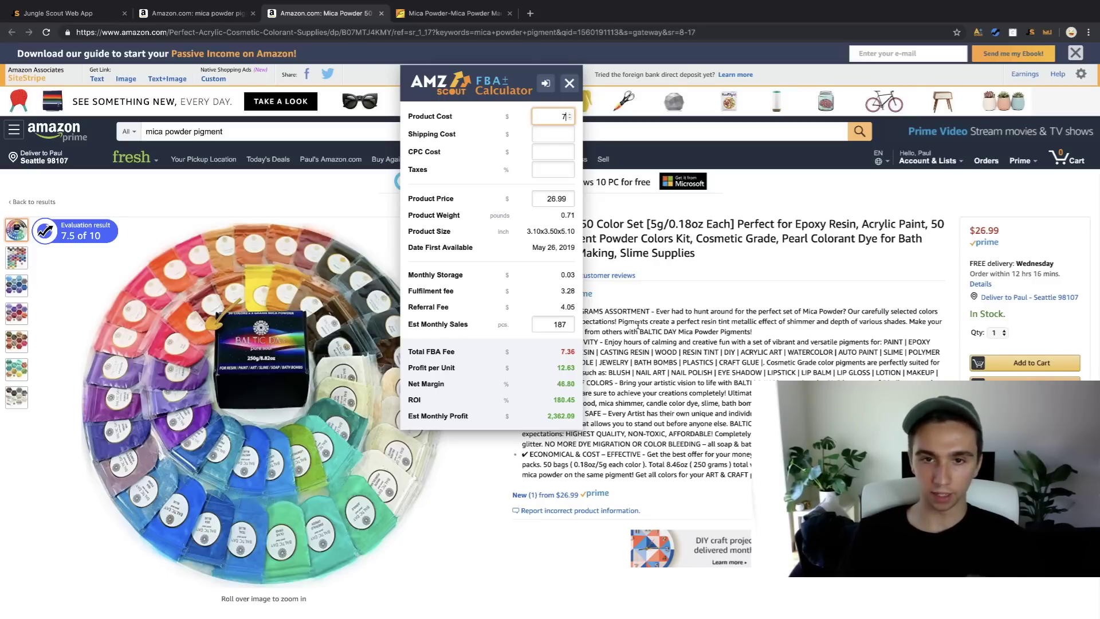
{"action": "left_click_drag", "start_coordinate": [553, 400], "coordinate": [574, 400]}
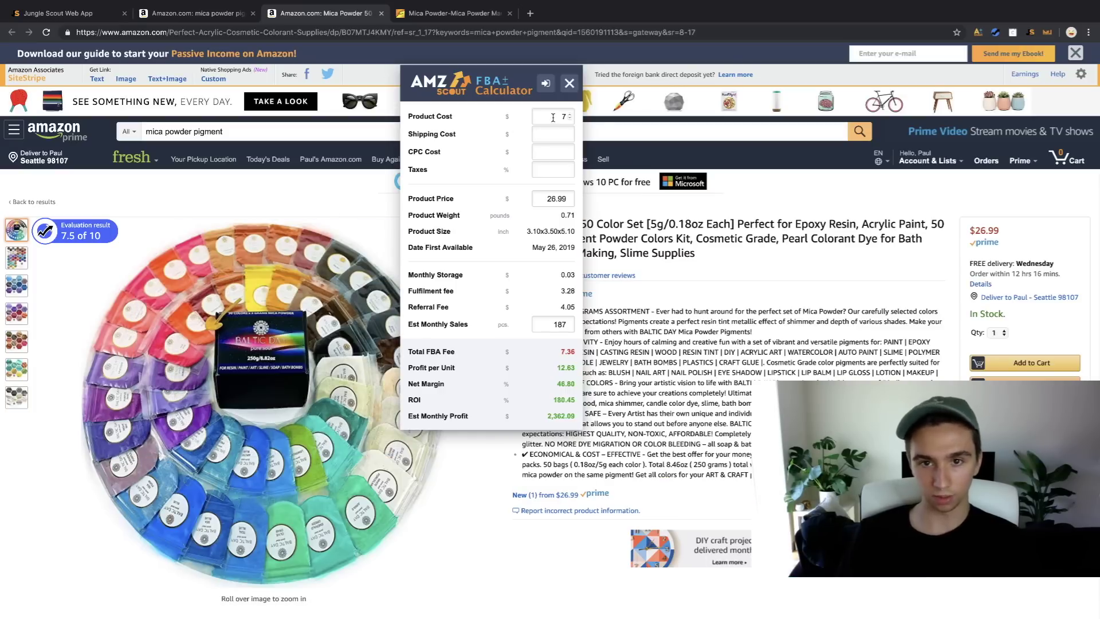
Recalculate the profit with a product cost of $4, close the calculator, and return to the mica powder pigment search results.
{"action": "left_click", "coordinate": [558, 117]}
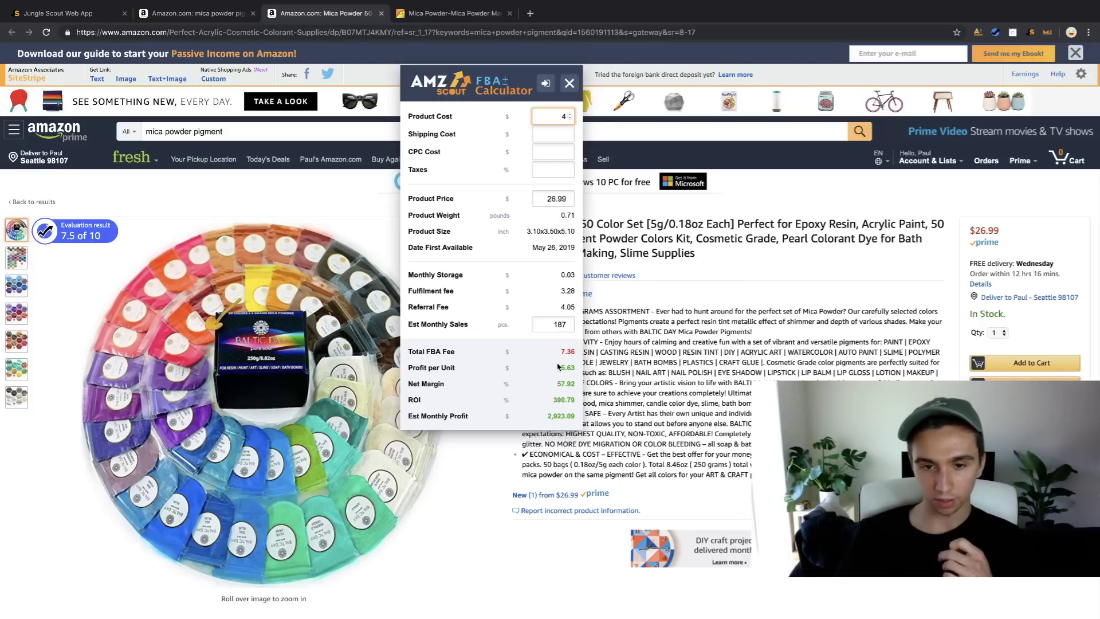
{"action": "left_click", "coordinate": [569, 84]}
{"action": "left_click", "coordinate": [198, 13]}
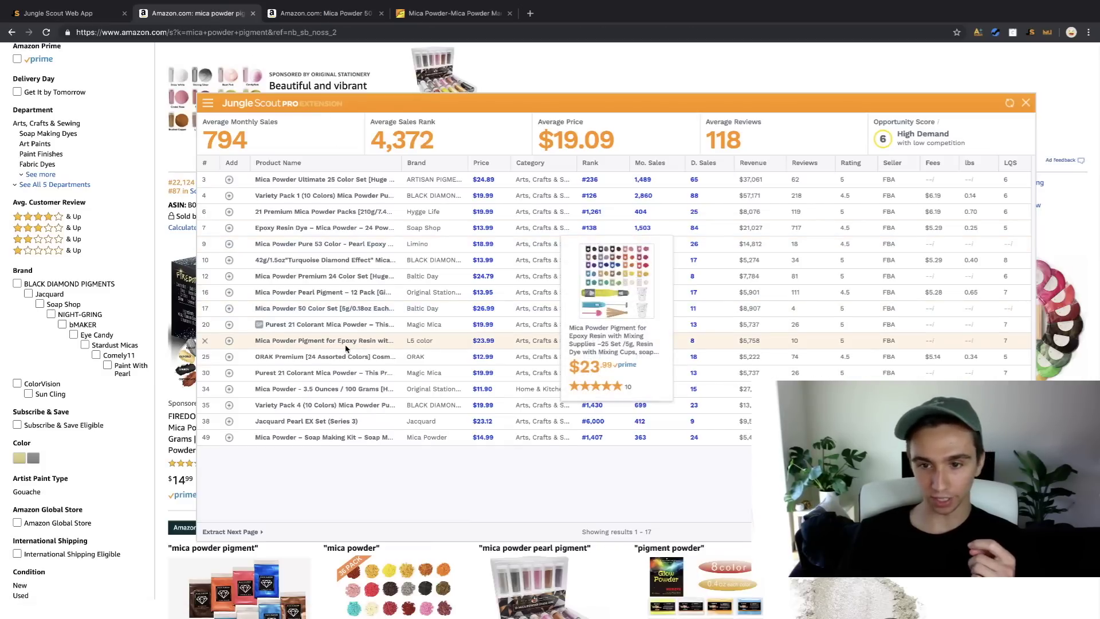
Open the Black Diamond Variety Pack 1 listing from the Jungle Scout results and review its price history, revenue calculator and related products.
{"action": "mouse_move", "coordinate": [320, 380]}
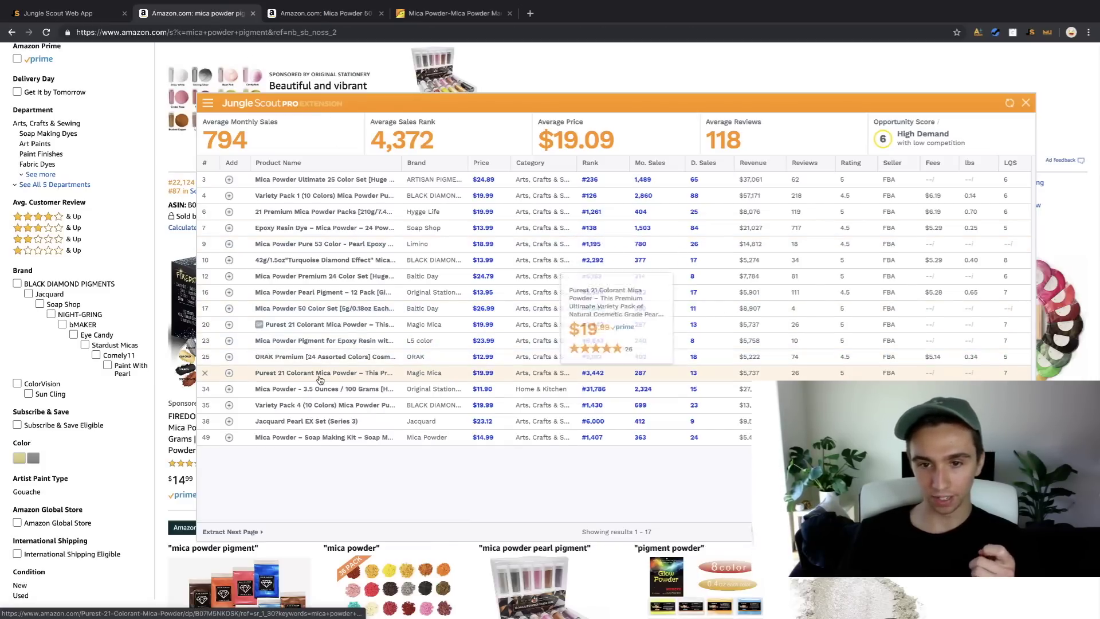
{"action": "left_click", "coordinate": [337, 197]}
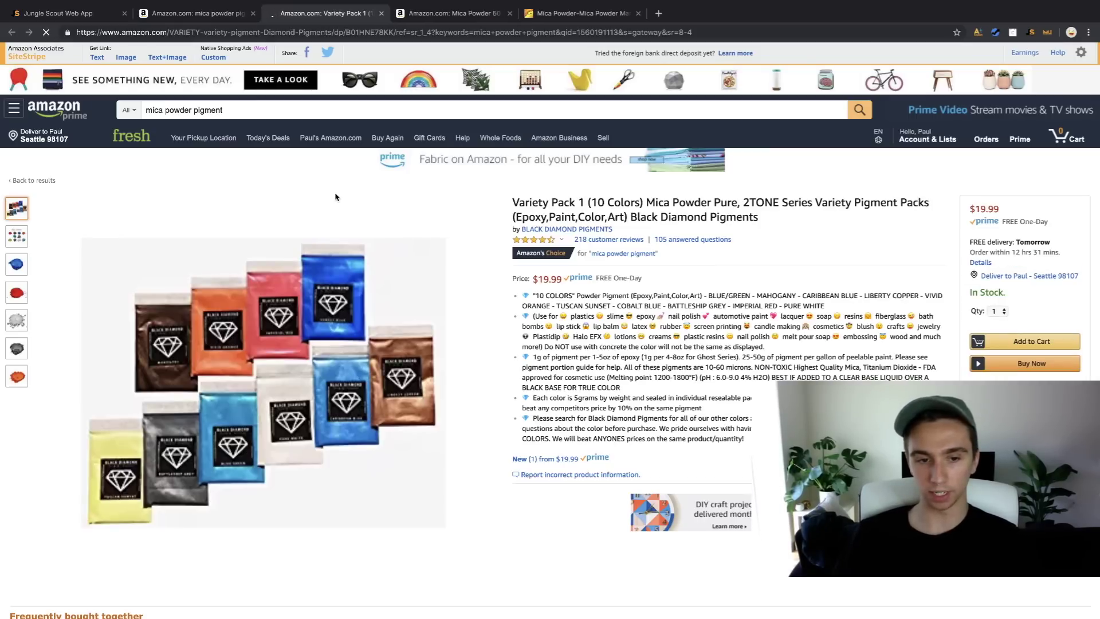
{"action": "scroll", "coordinate": [344, 246], "scroll_direction": "down", "scroll_amount": 5}
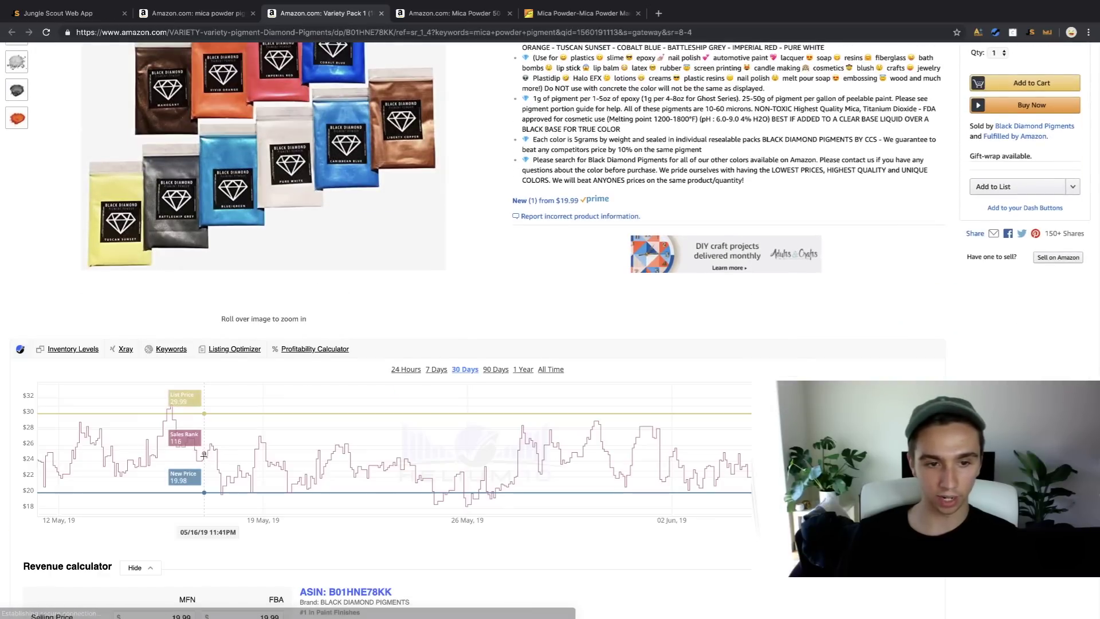
{"action": "scroll", "coordinate": [220, 467], "scroll_direction": "down", "scroll_amount": 5}
{"action": "scroll", "coordinate": [211, 523], "scroll_direction": "down", "scroll_amount": 1}
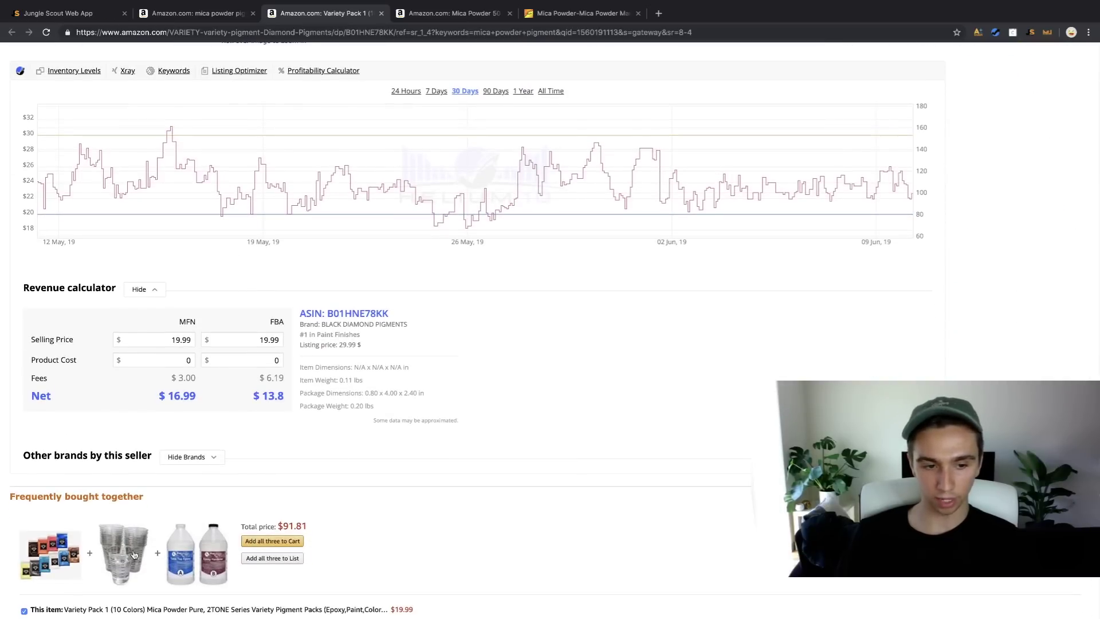
{"action": "scroll", "coordinate": [128, 560], "scroll_direction": "down", "scroll_amount": 3}
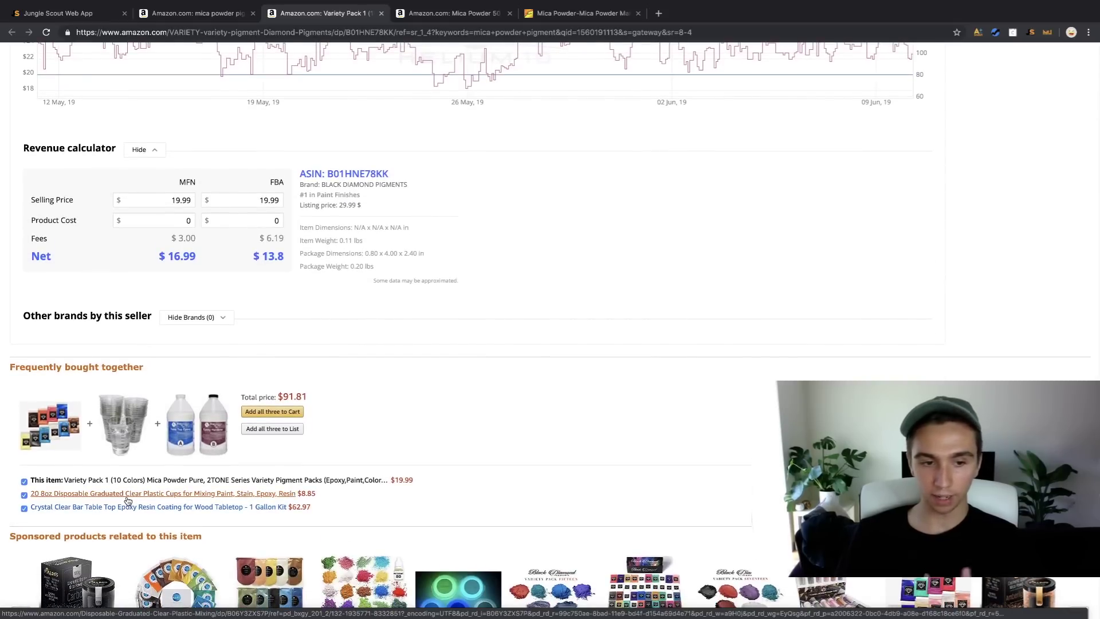
{"action": "scroll", "coordinate": [120, 440], "scroll_direction": "down", "scroll_amount": 10}
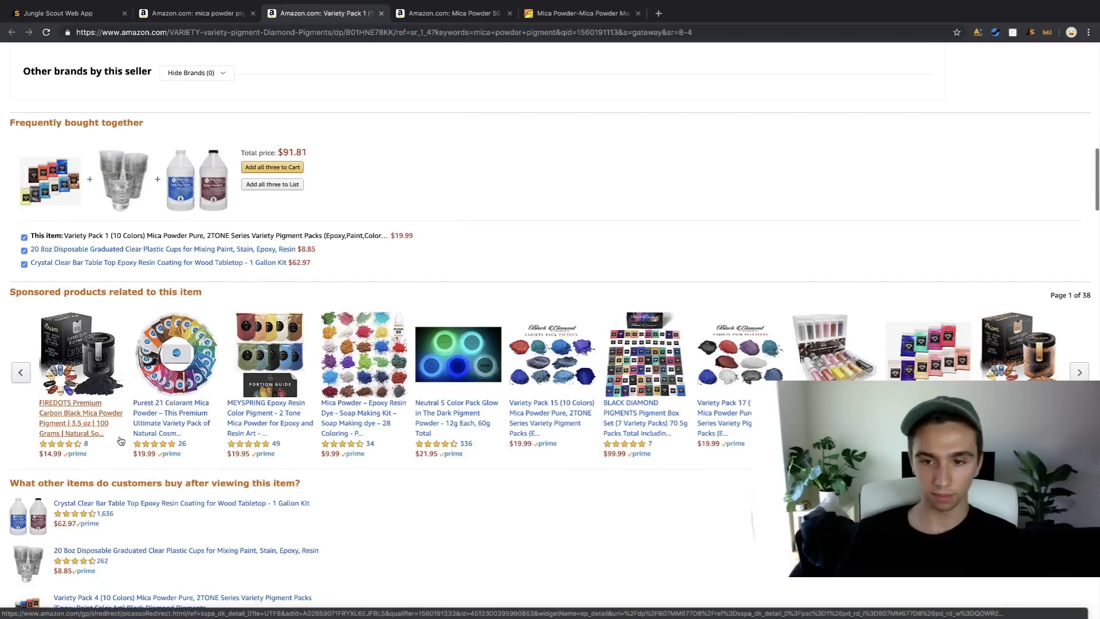
{"action": "scroll", "coordinate": [118, 443], "scroll_direction": "down", "scroll_amount": 4}
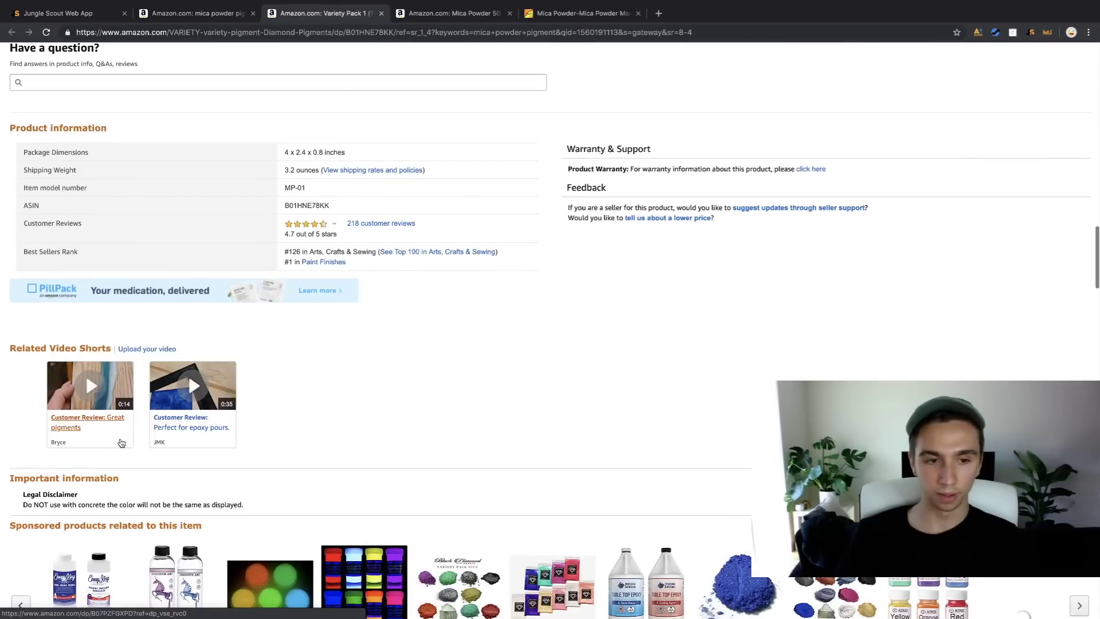
Read through Variety Pack 1's customer questions, customer images and reviews.
{"action": "scroll", "coordinate": [260, 412], "scroll_direction": "down", "scroll_amount": 5}
{"action": "scroll", "coordinate": [368, 426], "scroll_direction": "down", "scroll_amount": 5}
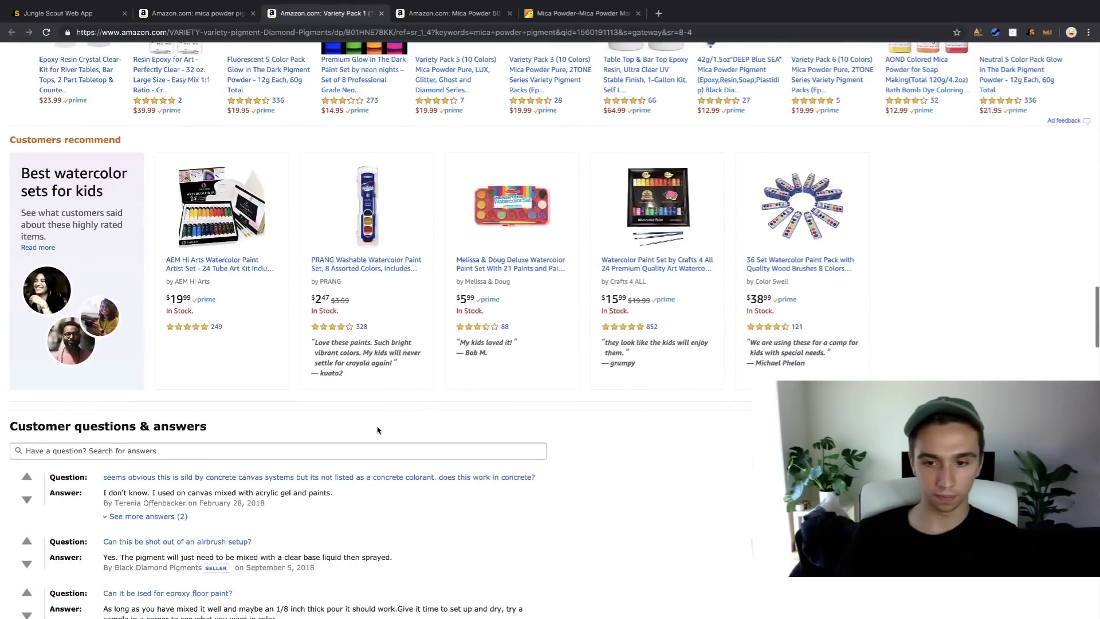
{"action": "scroll", "coordinate": [378, 428], "scroll_direction": "down", "scroll_amount": 6}
{"action": "scroll", "coordinate": [379, 428], "scroll_direction": "down", "scroll_amount": 7}
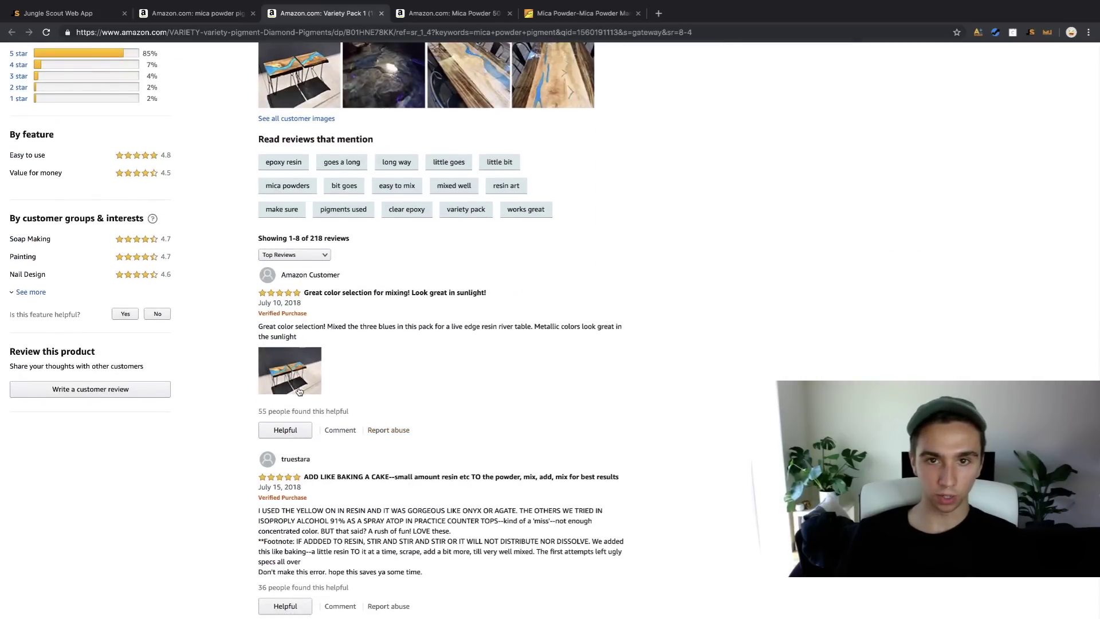
{"action": "scroll", "coordinate": [356, 407], "scroll_direction": "up", "scroll_amount": 2}
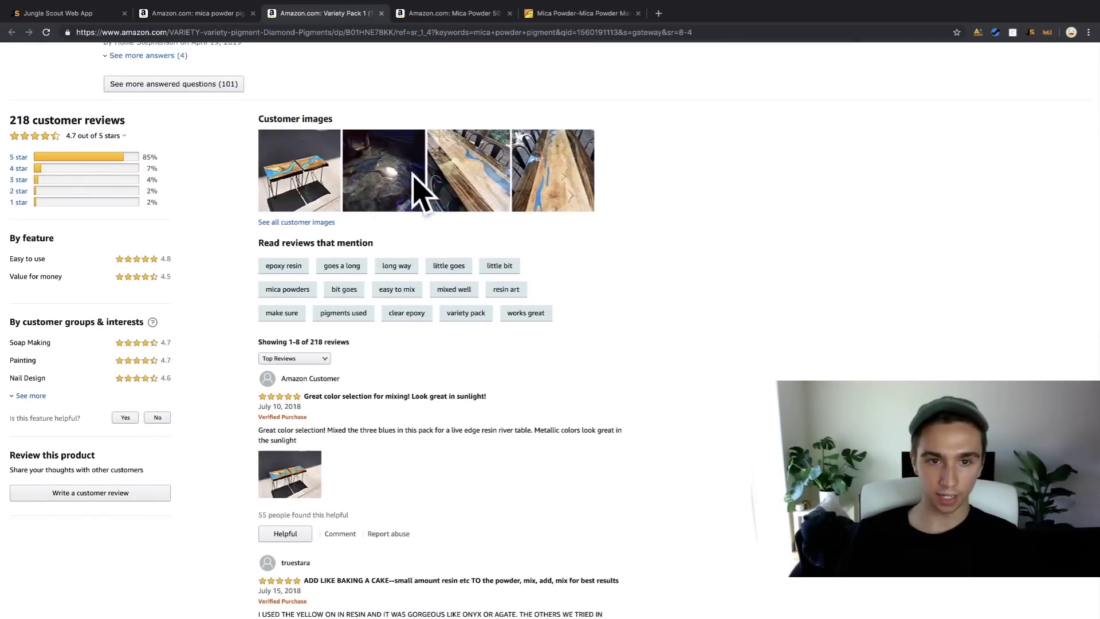
{"action": "scroll", "coordinate": [679, 369], "scroll_direction": "down", "scroll_amount": 10}
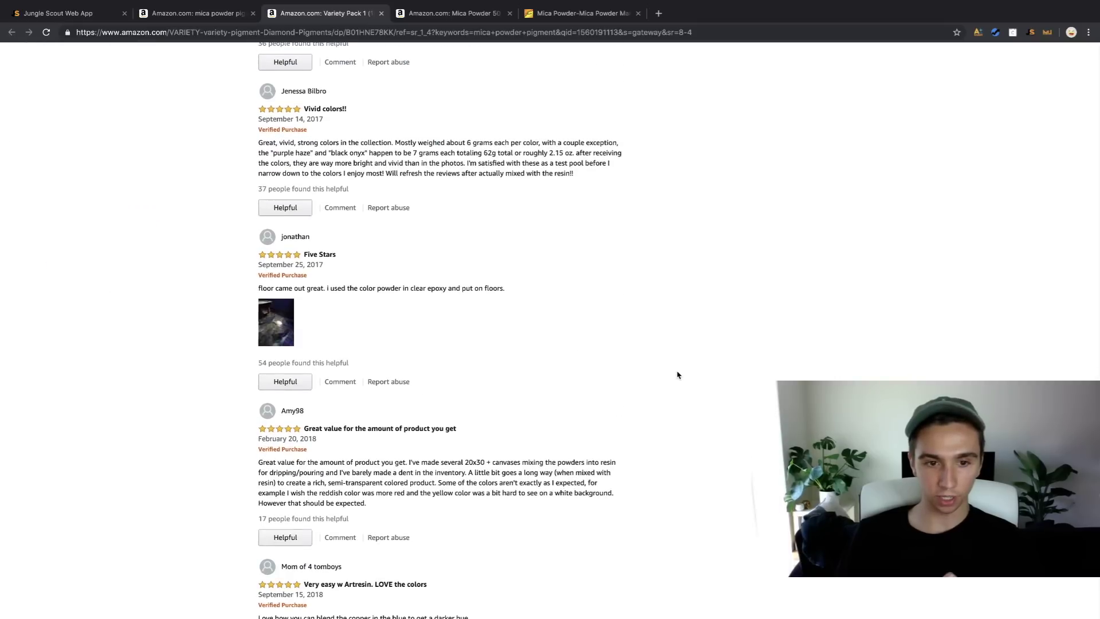
{"action": "scroll", "coordinate": [676, 375], "scroll_direction": "up", "scroll_amount": 20}
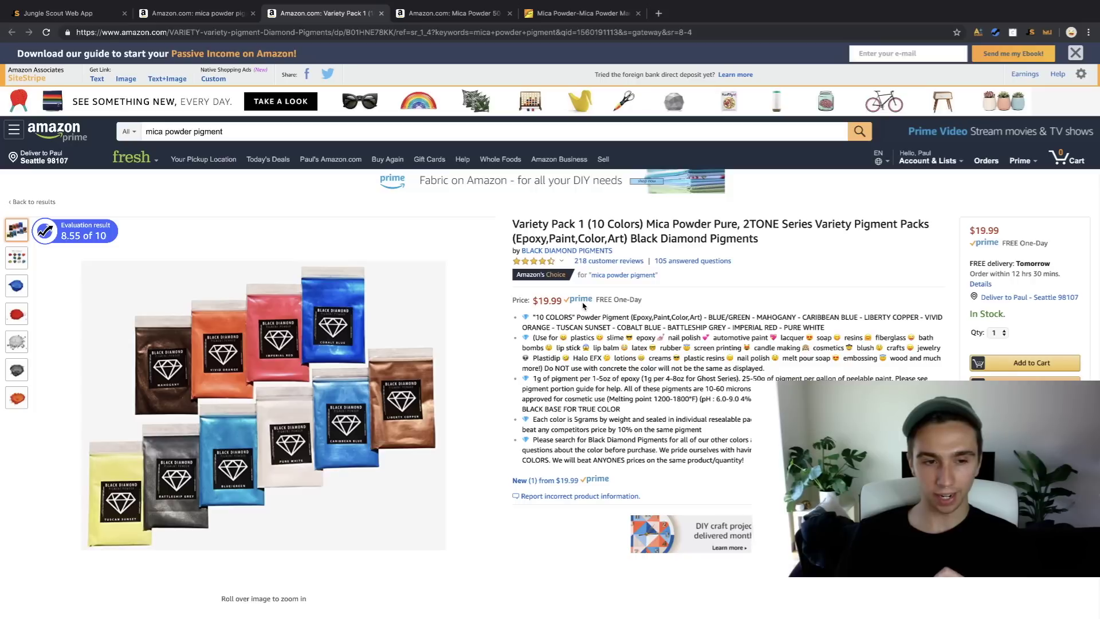
View Variety Pack 1's product photos, including the red and orange pigment images.
{"action": "mouse_move", "coordinate": [18, 314]}
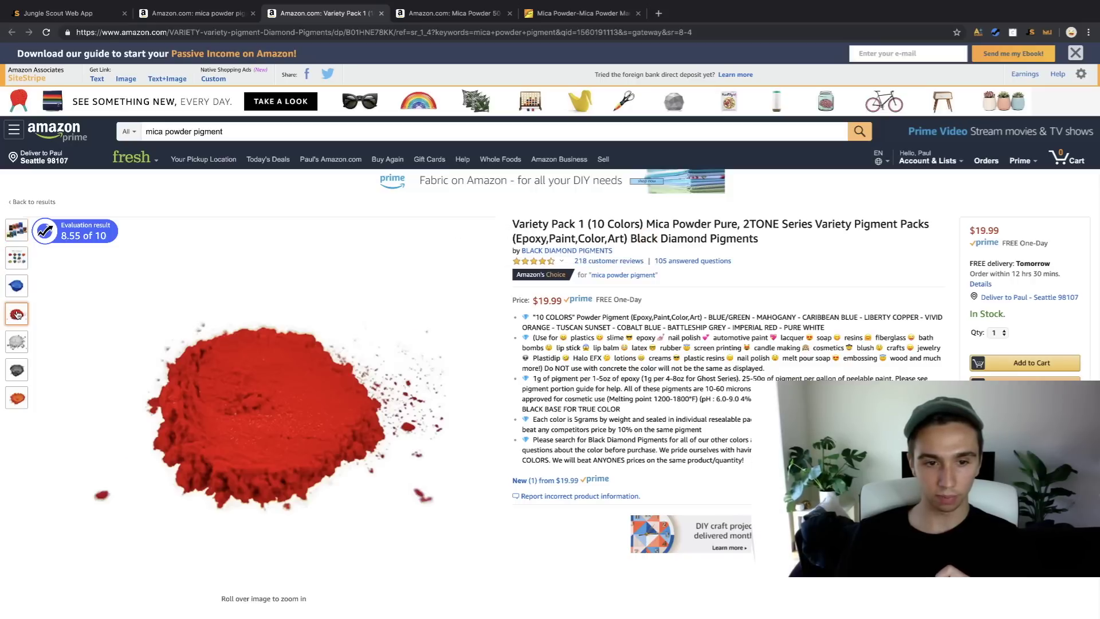
{"action": "mouse_move", "coordinate": [20, 404]}
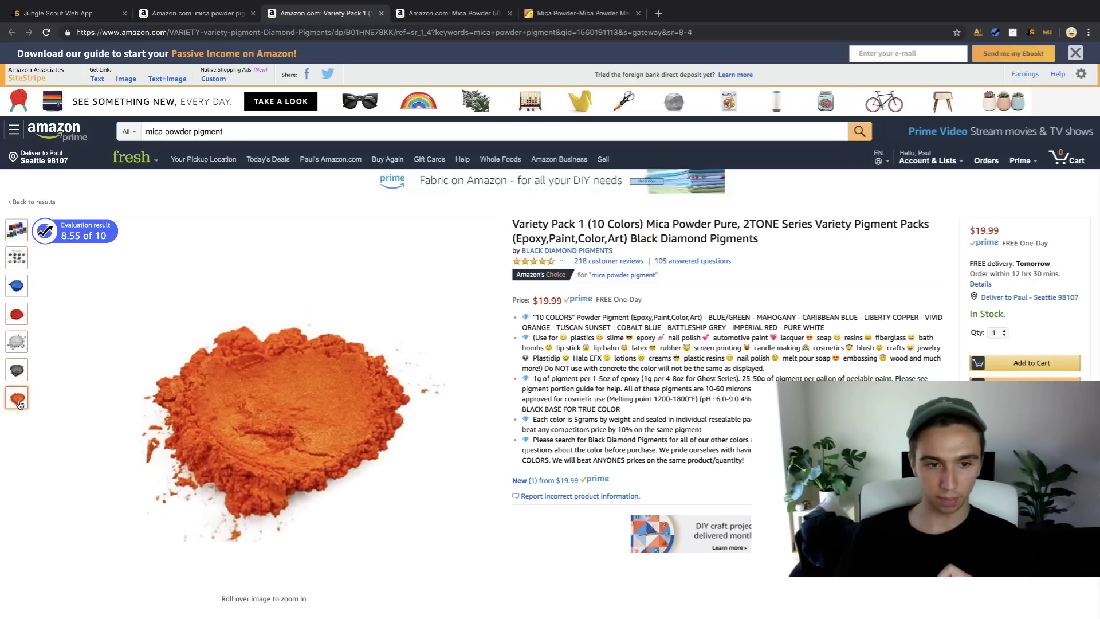
{"action": "mouse_move", "coordinate": [17, 230]}
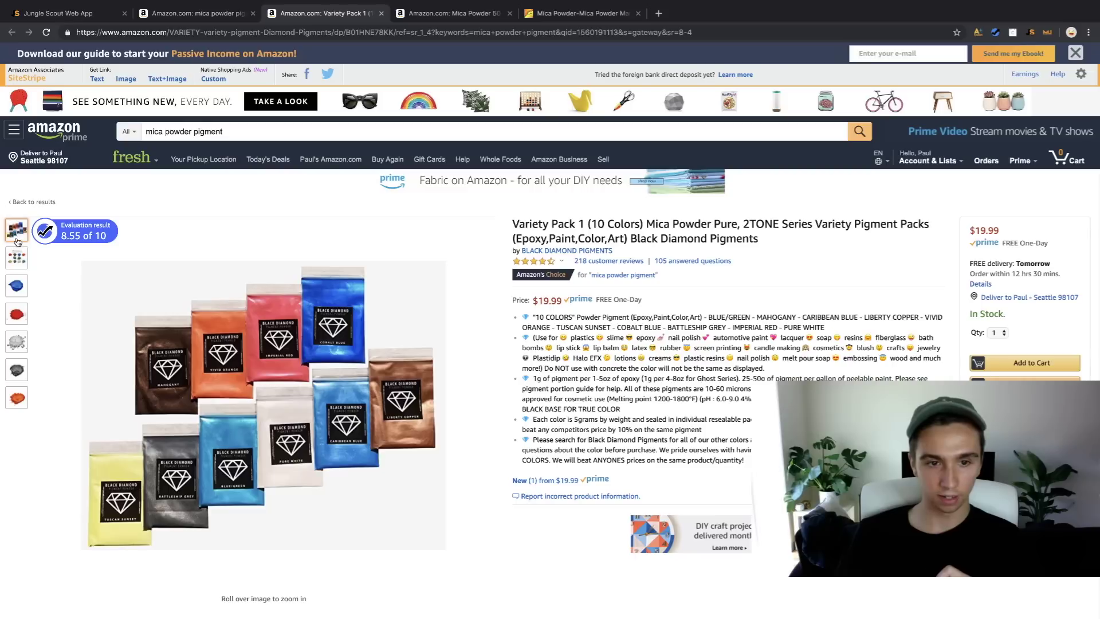
Filter the Jungle Scout list for mica powder pigment to a minimum estimated revenue of 4000 and at most 99 reviews.
{"action": "left_click", "coordinate": [201, 12]}
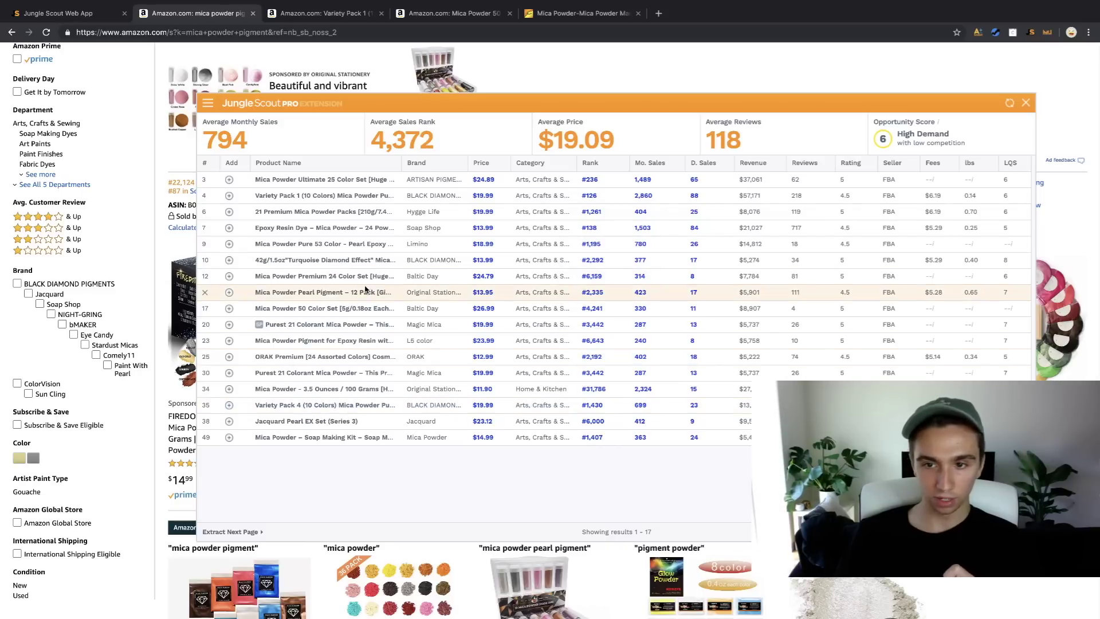
{"action": "left_click", "coordinate": [207, 104]}
{"action": "left_click_drag", "start_coordinate": [239, 262], "coordinate": [207, 264]}
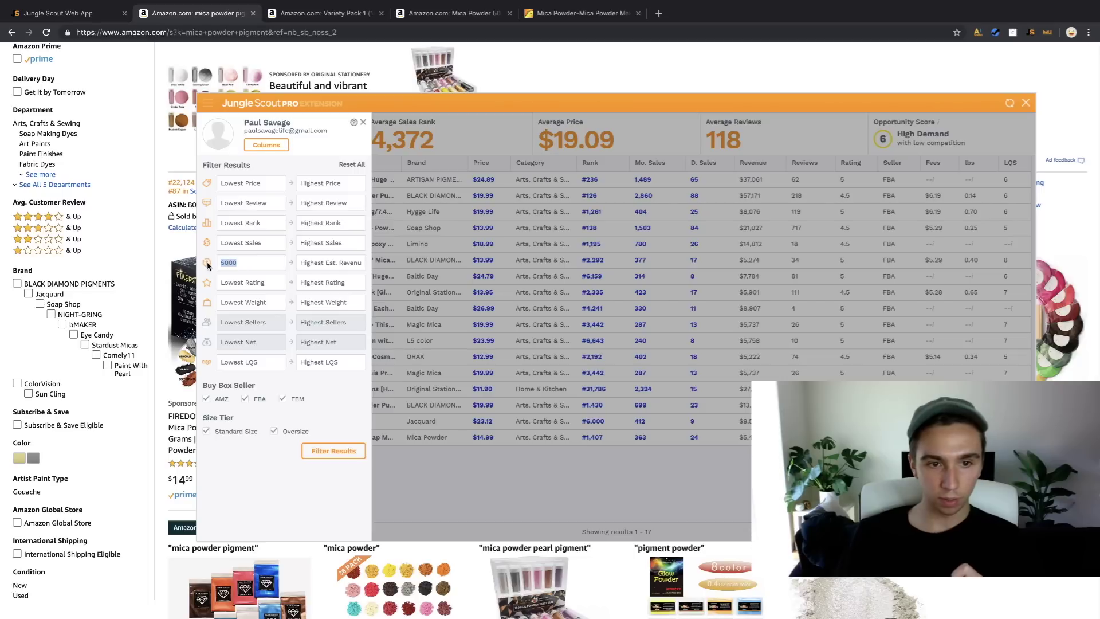
{"action": "type", "text": "4000"}
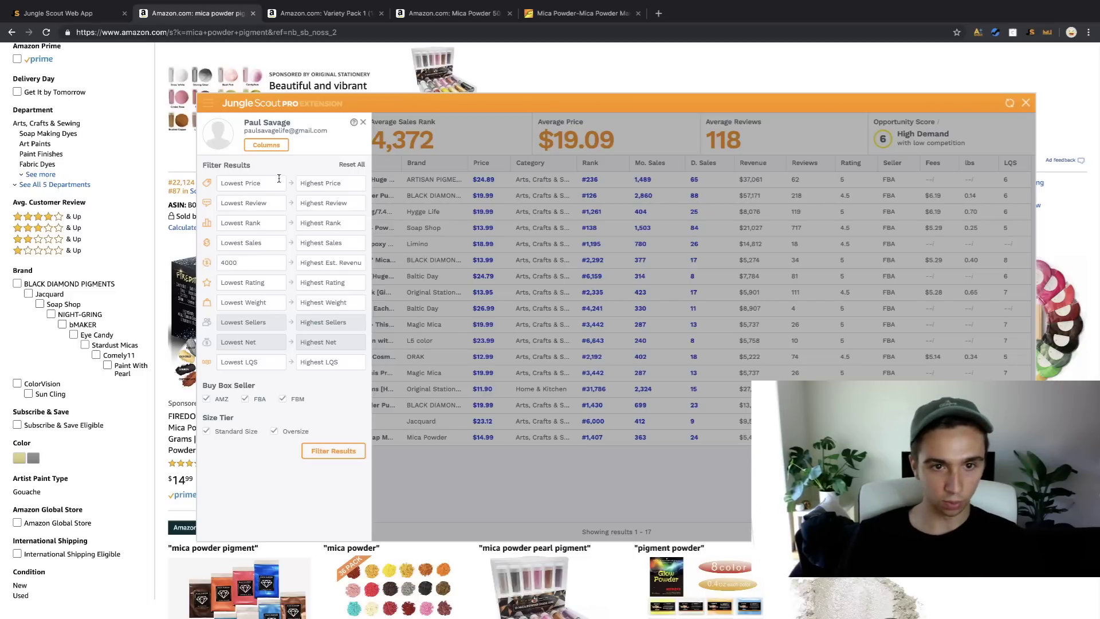
{"action": "left_click", "coordinate": [326, 203]}
{"action": "type", "text": "99"}
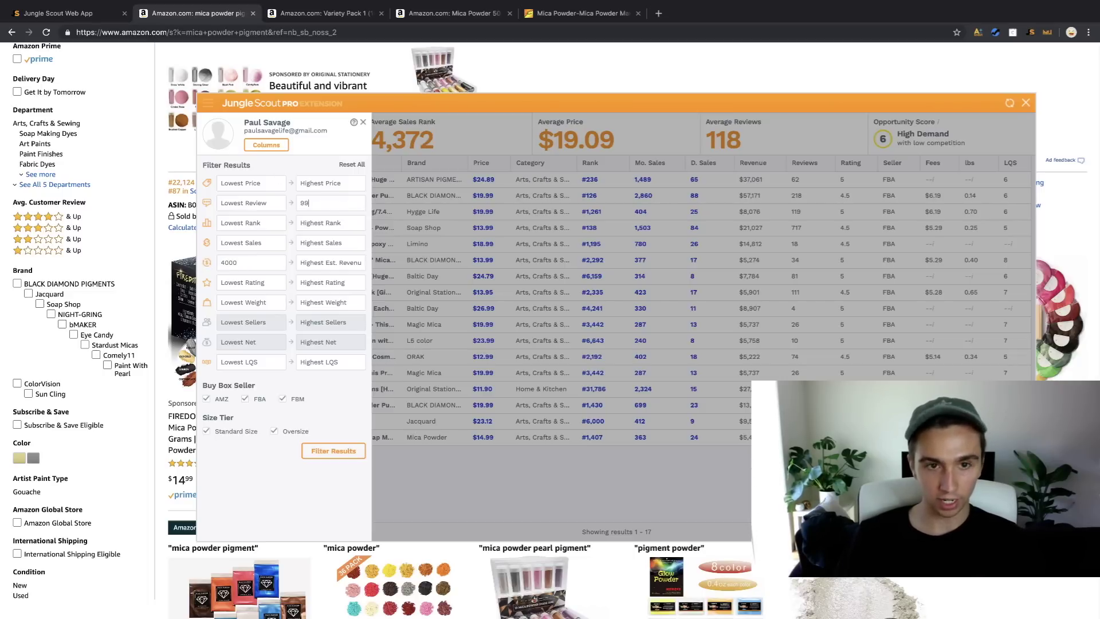
{"action": "left_click", "coordinate": [333, 451]}
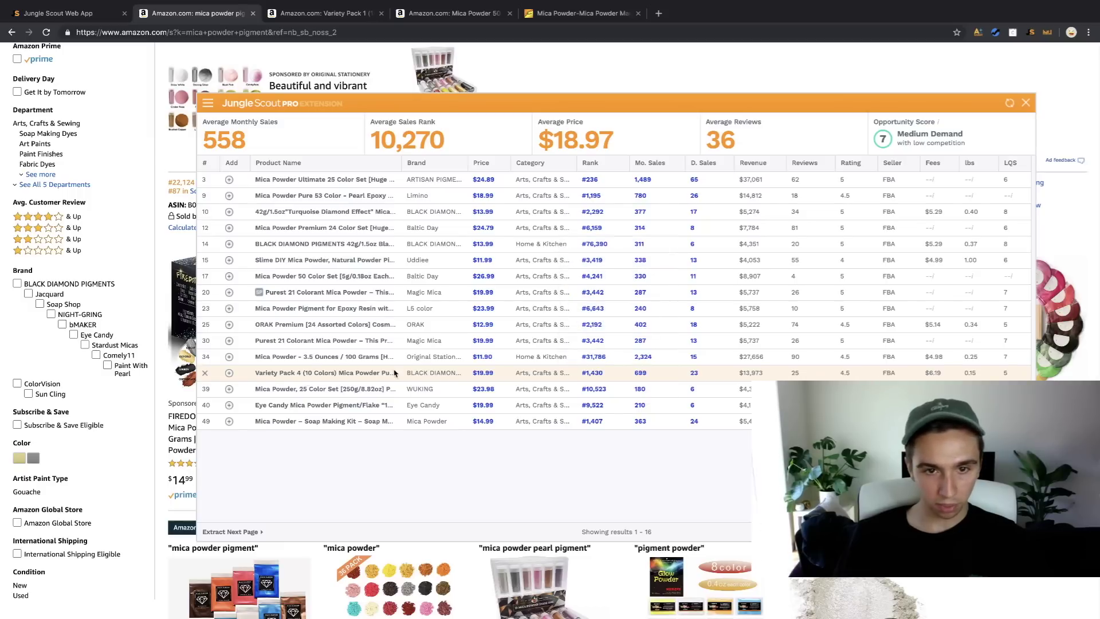
Open the Black Diamond Pigments seller's storefront and browse its first page of products.
{"action": "left_click", "coordinate": [312, 211]}
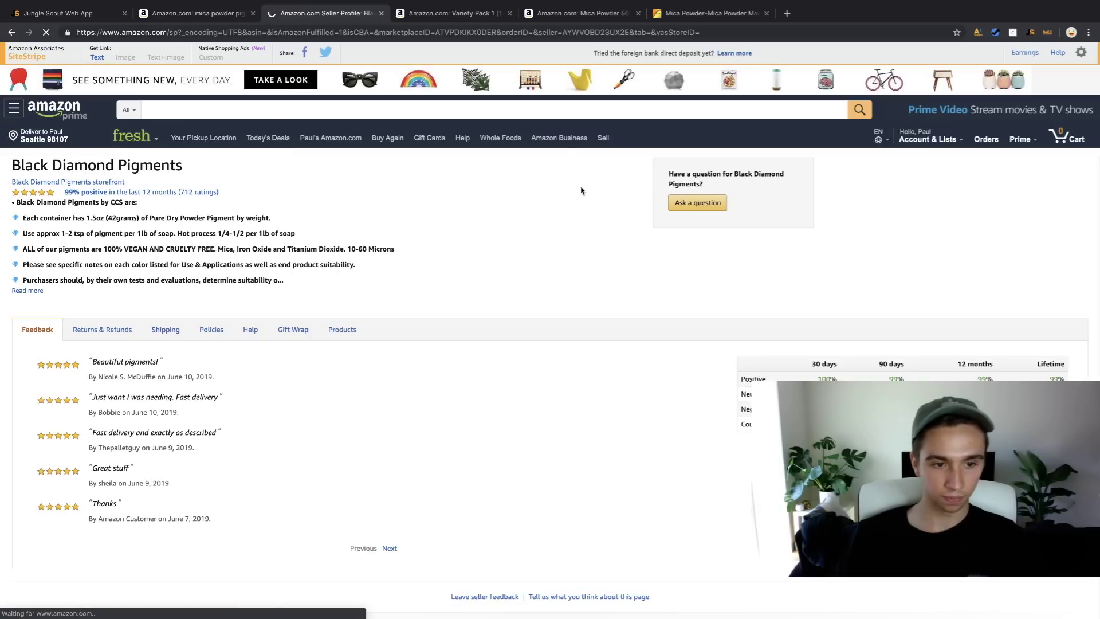
{"action": "scroll", "coordinate": [532, 381], "scroll_direction": "down", "scroll_amount": 10}
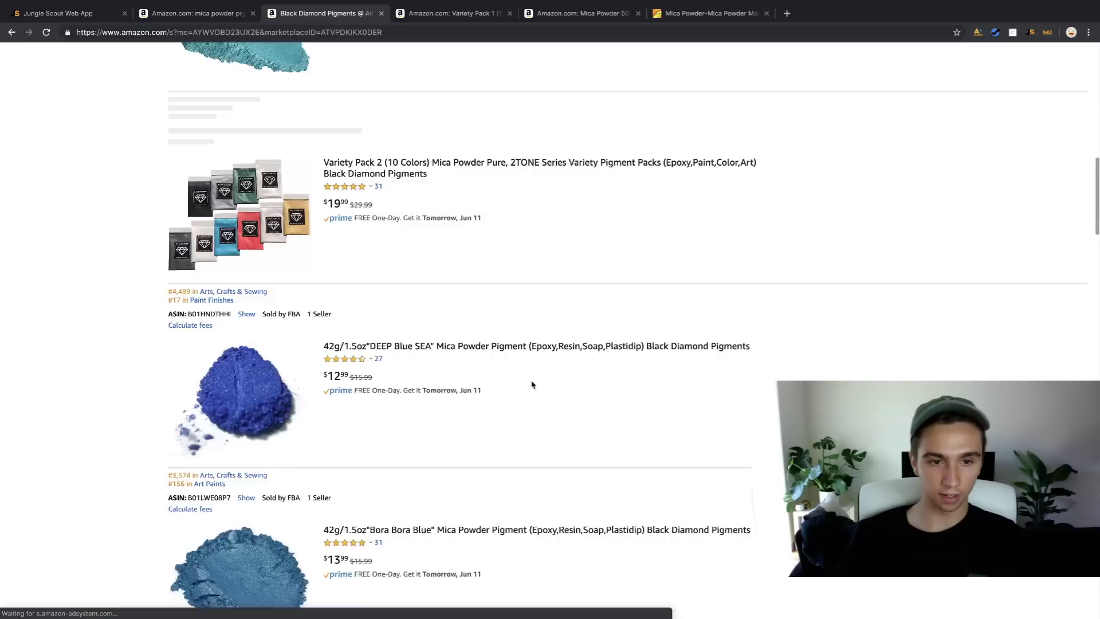
{"action": "scroll", "coordinate": [533, 383], "scroll_direction": "down", "scroll_amount": 20}
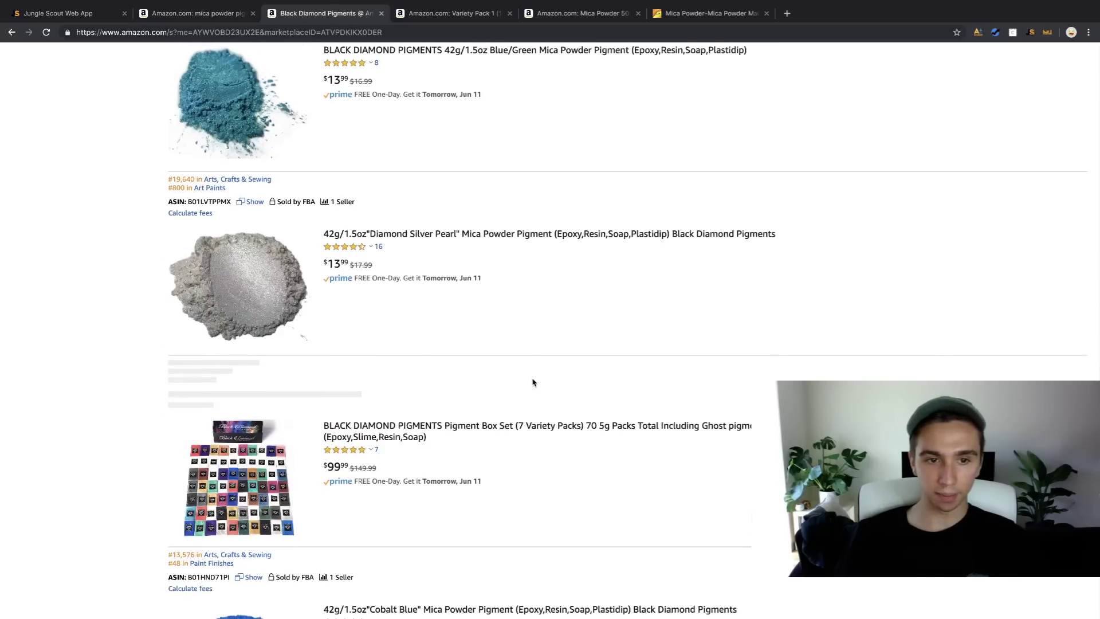
{"action": "scroll", "coordinate": [532, 383], "scroll_direction": "down", "scroll_amount": 10}
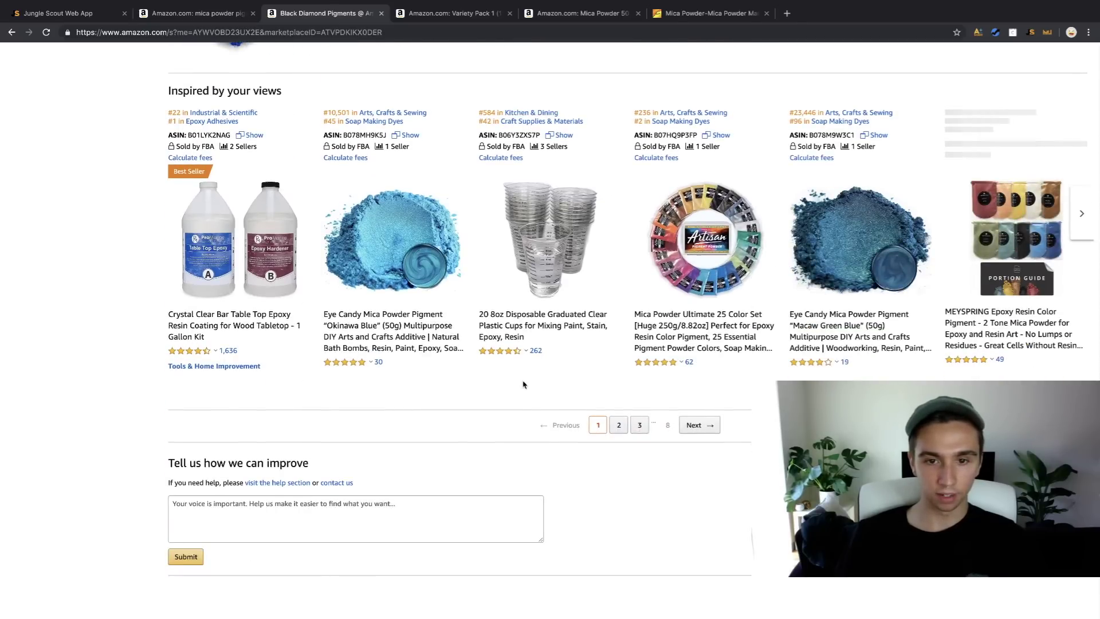
{"action": "scroll", "coordinate": [523, 385], "scroll_direction": "up", "scroll_amount": 20}
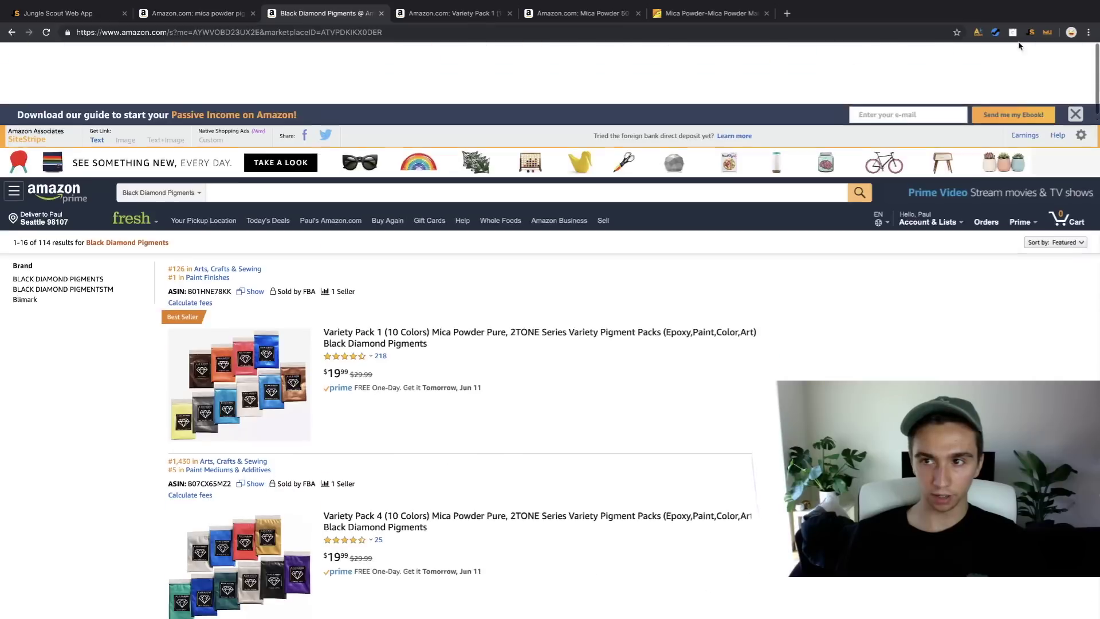
Check the storefront products' sales and revenue in the Jungle Scout extension, then close the extension.
{"action": "left_click", "coordinate": [1031, 32]}
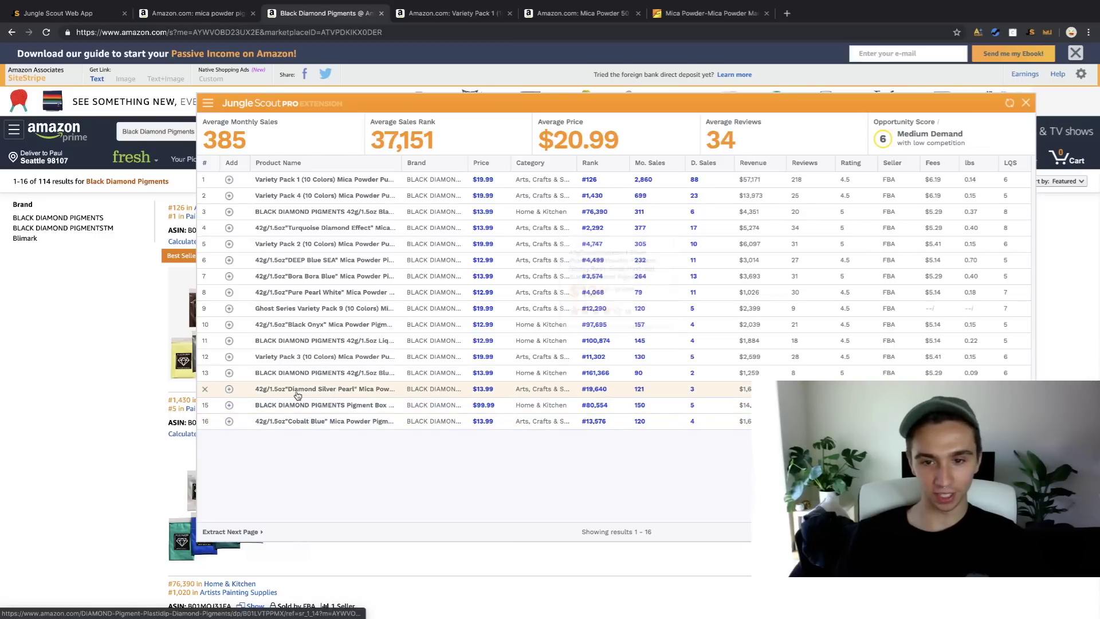
{"action": "mouse_move", "coordinate": [295, 390]}
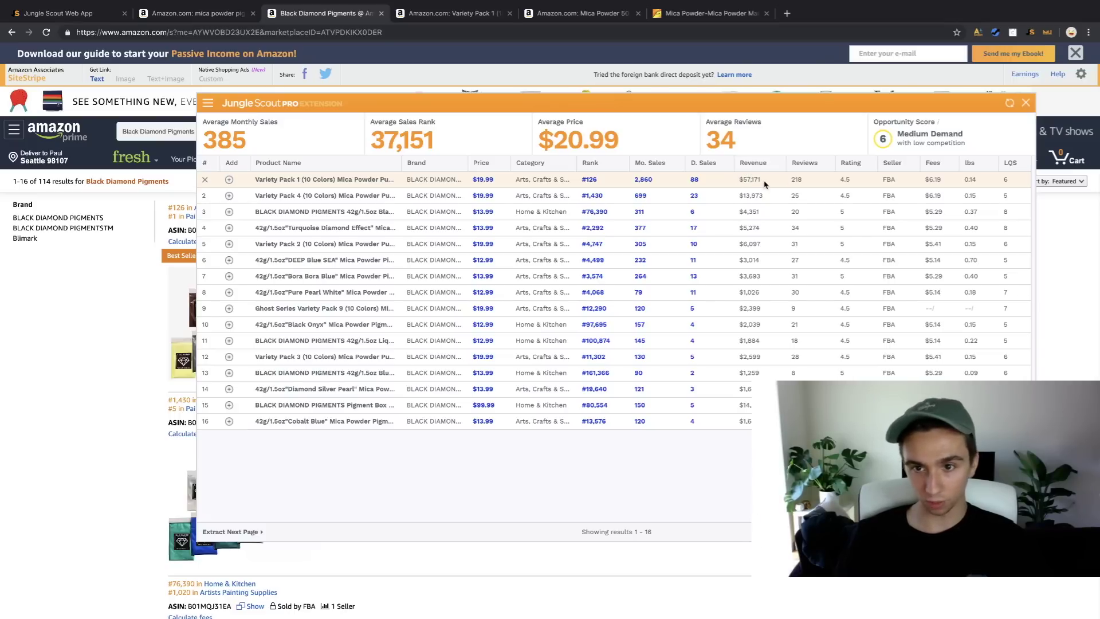
{"action": "left_click", "coordinate": [1025, 108]}
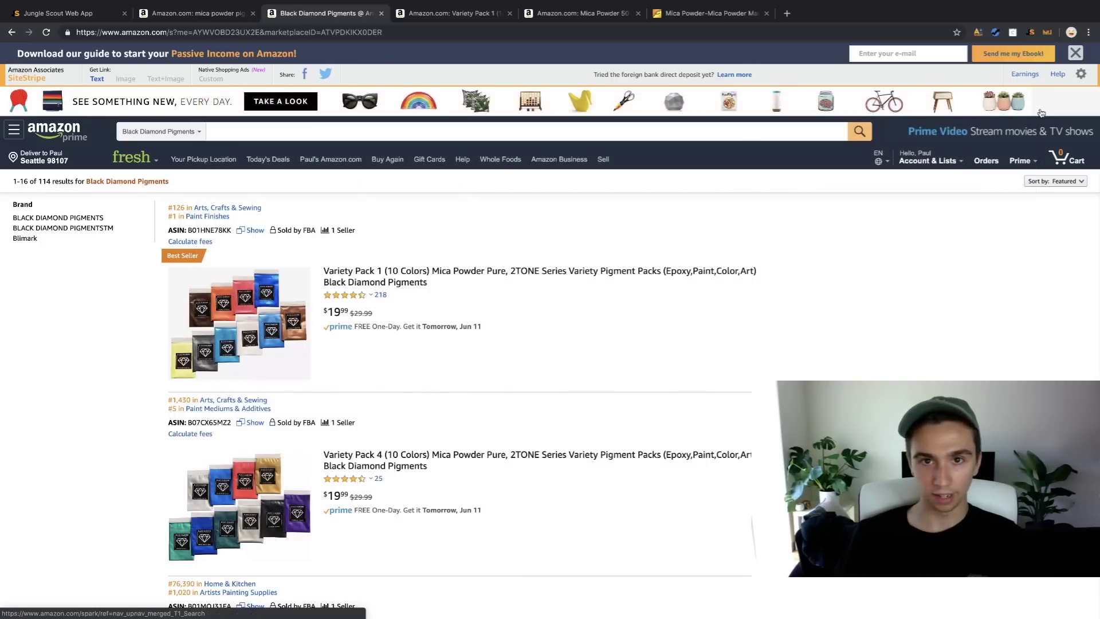
Close the extension on the mica powder pigment search results, browse the competing listings, and return to the Black Diamond Pigments storefront.
{"action": "left_click", "coordinate": [226, 18]}
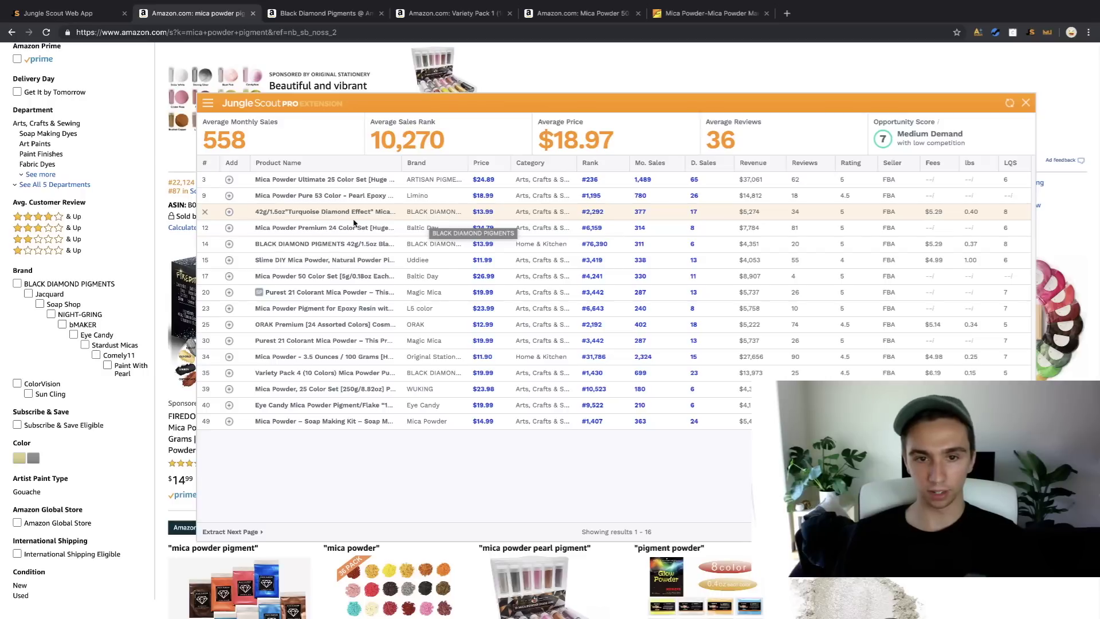
{"action": "left_click", "coordinate": [1026, 105]}
{"action": "scroll", "coordinate": [627, 299], "scroll_direction": "down", "scroll_amount": 4}
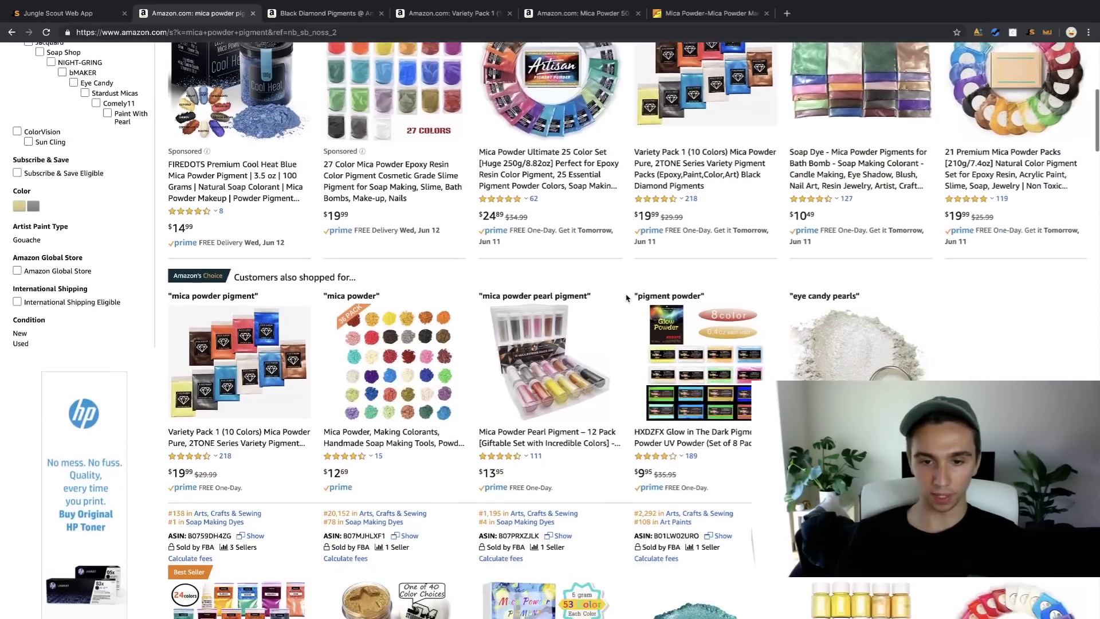
{"action": "scroll", "coordinate": [628, 299], "scroll_direction": "down", "scroll_amount": 6}
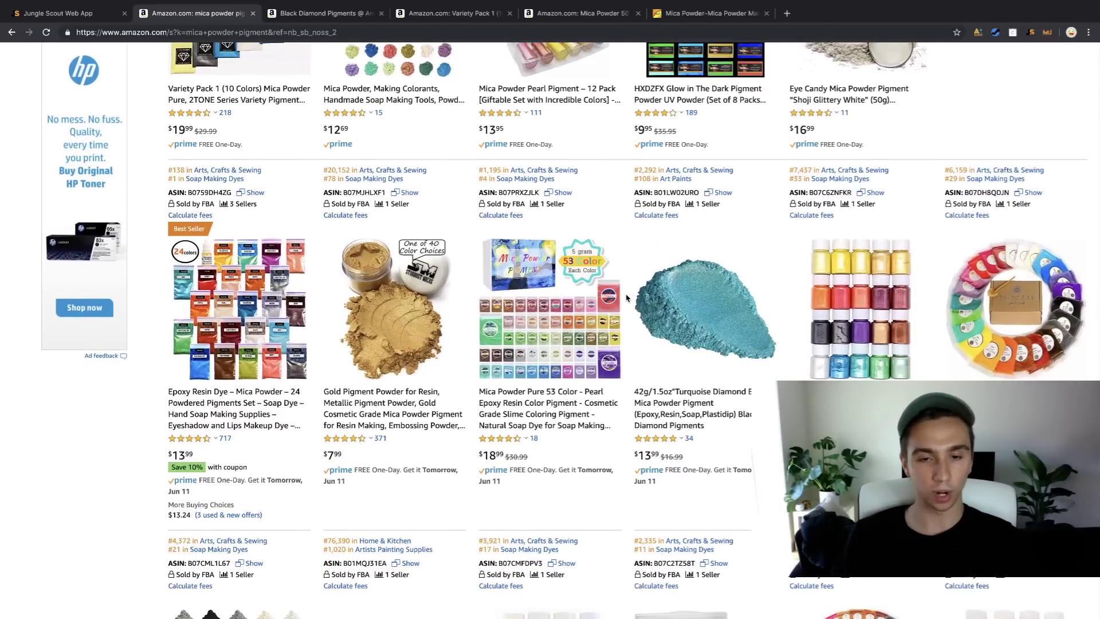
{"action": "left_click", "coordinate": [450, 37]}
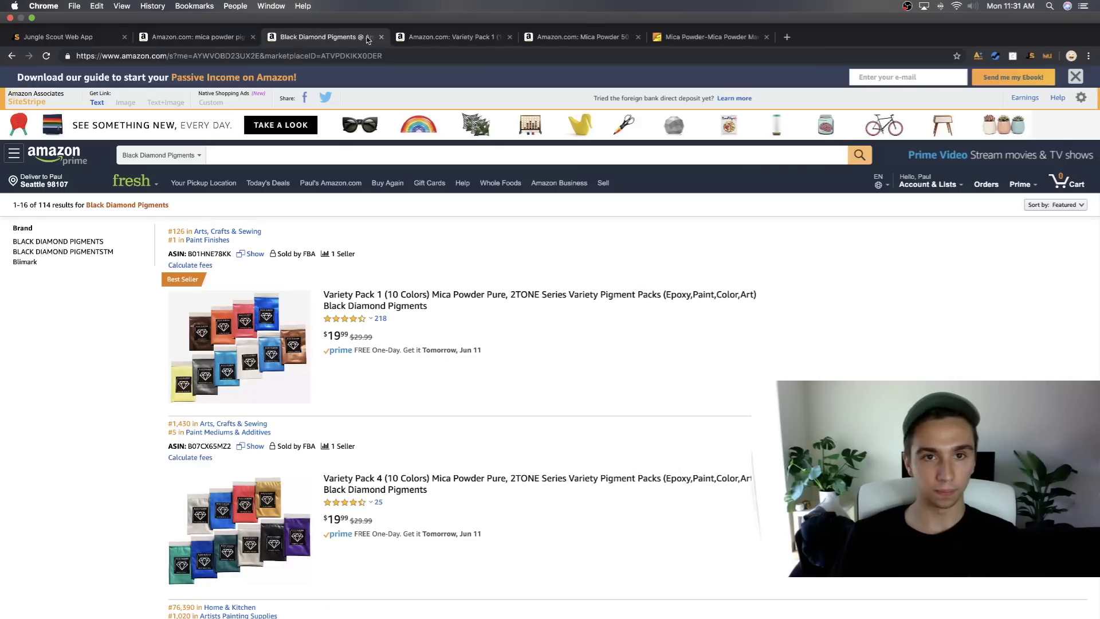